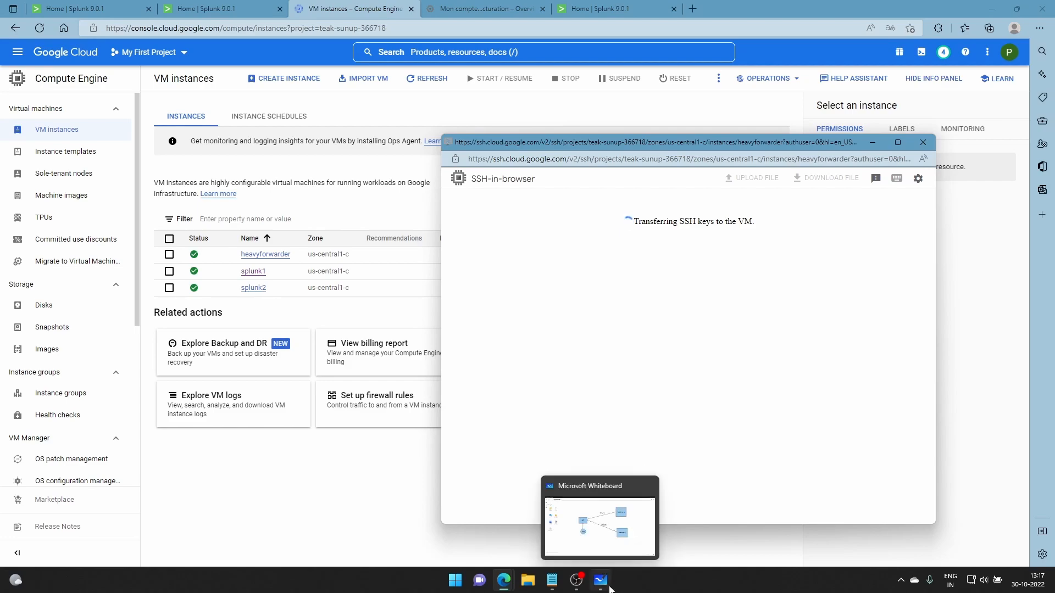
pyautogui.click(601, 580)
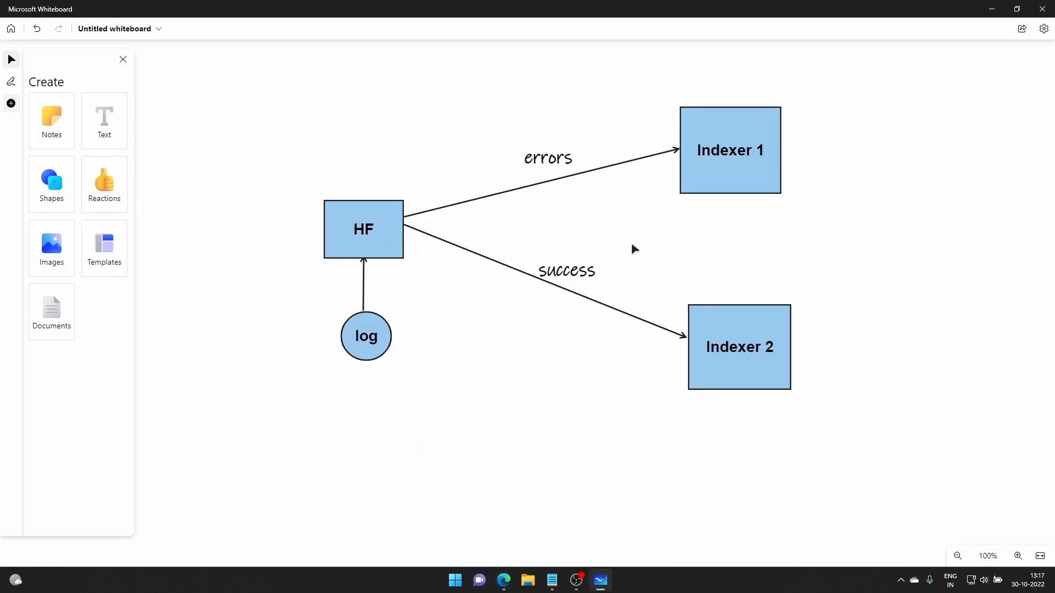
pyautogui.click(993, 8)
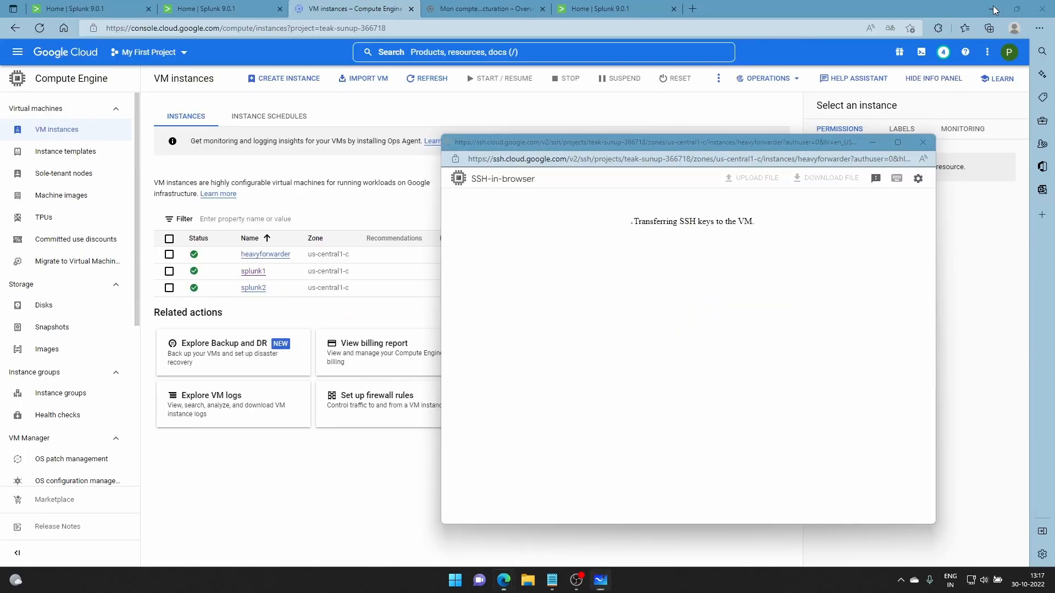
# Step: In the heavy forwarder's Splunk instance, open Search & Reporting and run the search index="_internal" error
pyautogui.click(596, 10)
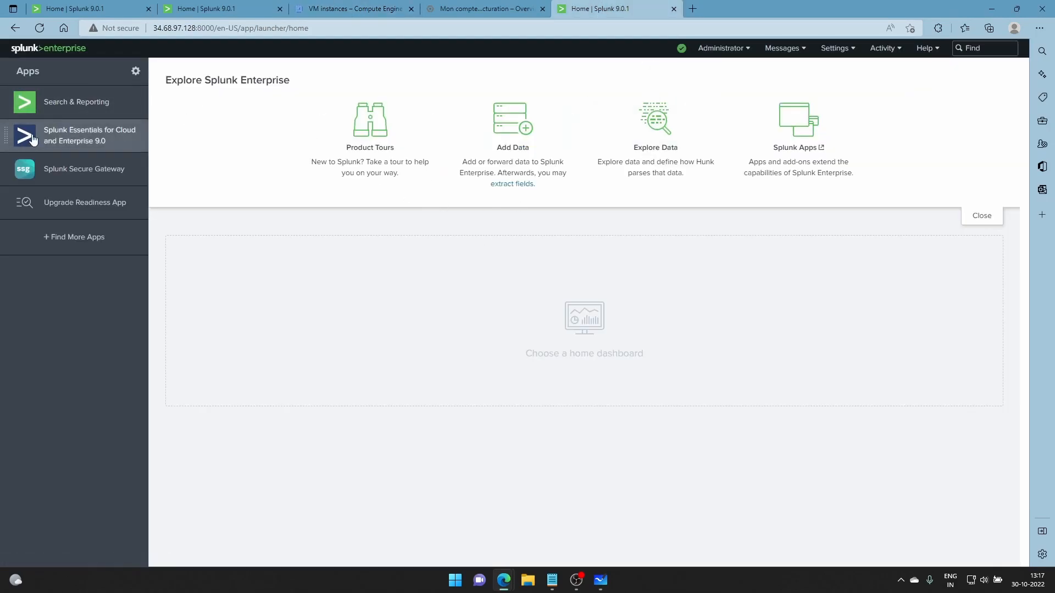
pyautogui.click(72, 109)
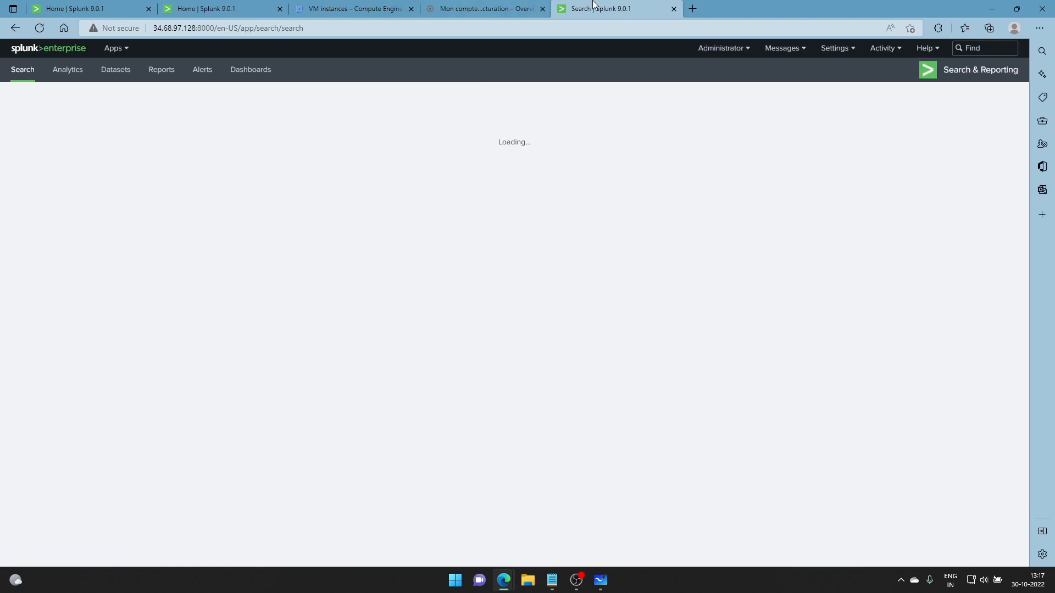
pyautogui.write('in')
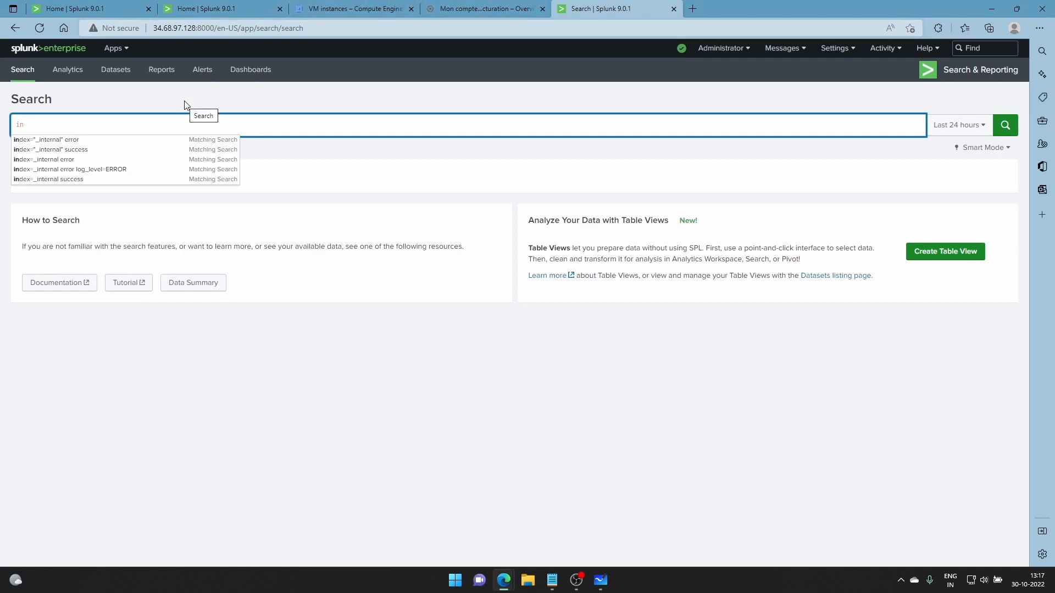
pyautogui.click(69, 140)
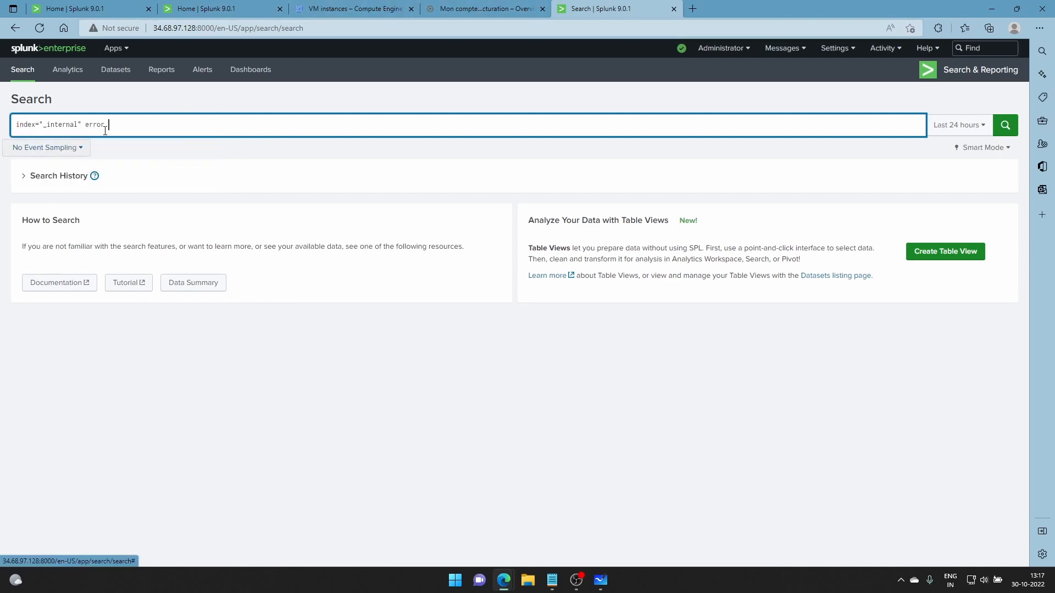
pyautogui.press('Return')
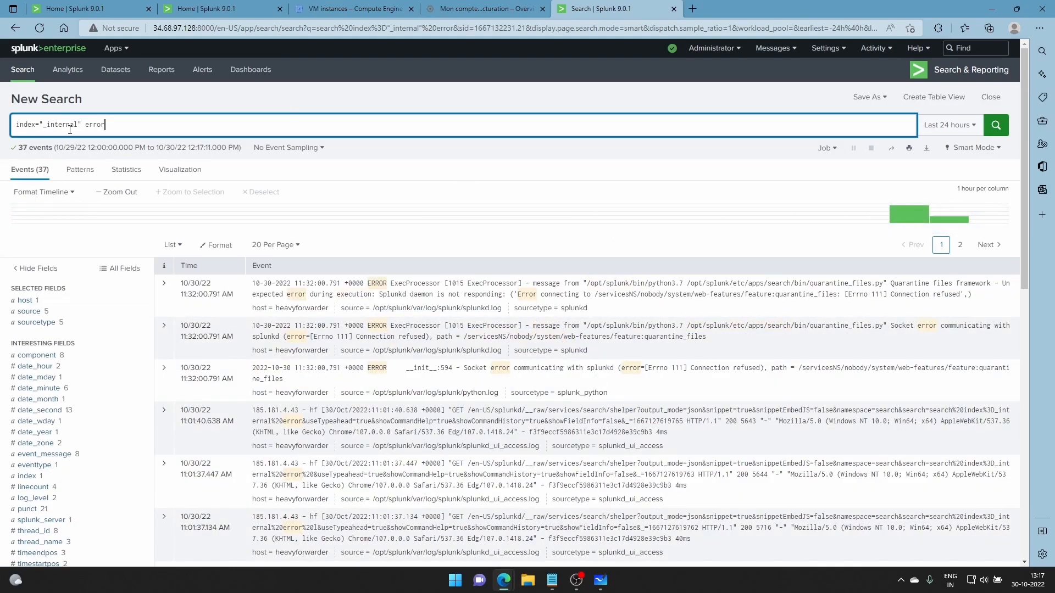
# Step: Copy the "Socket error communicating with splunkd" event from python.log and paste it below Error Event in the Notepad notes
pyautogui.scroll(-3, 692, 236)
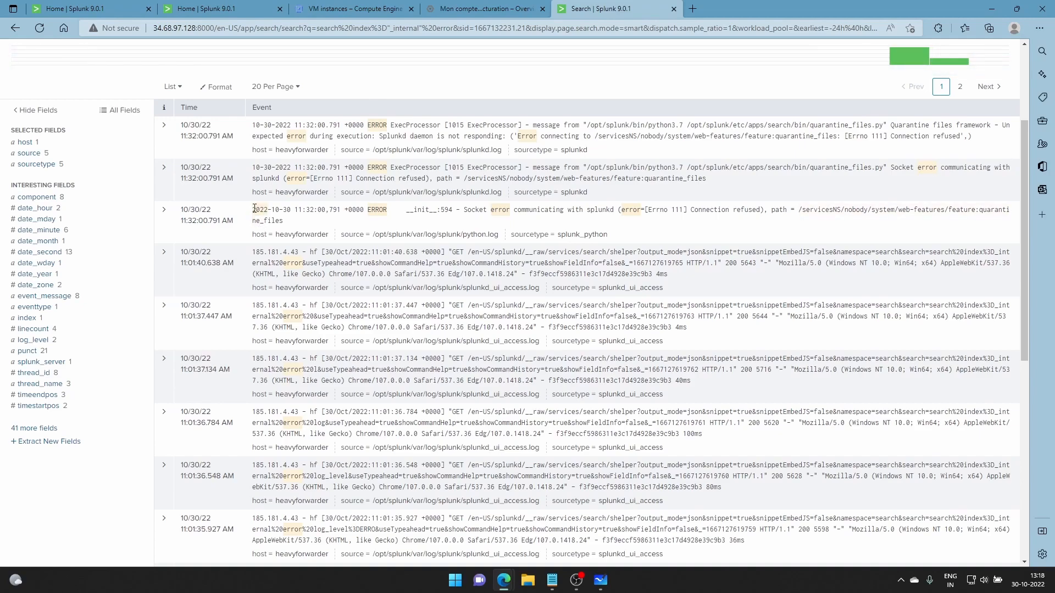
pyautogui.moveTo(253, 207); pyautogui.dragTo(288, 223)
pyautogui.hotkey('ctrl', 'c')
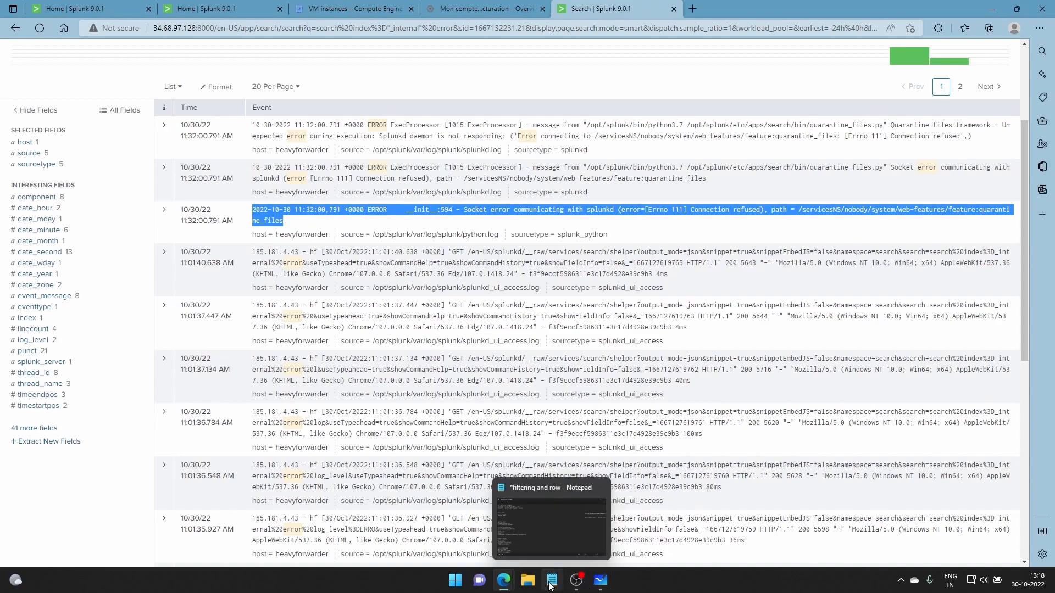
pyautogui.click(546, 533)
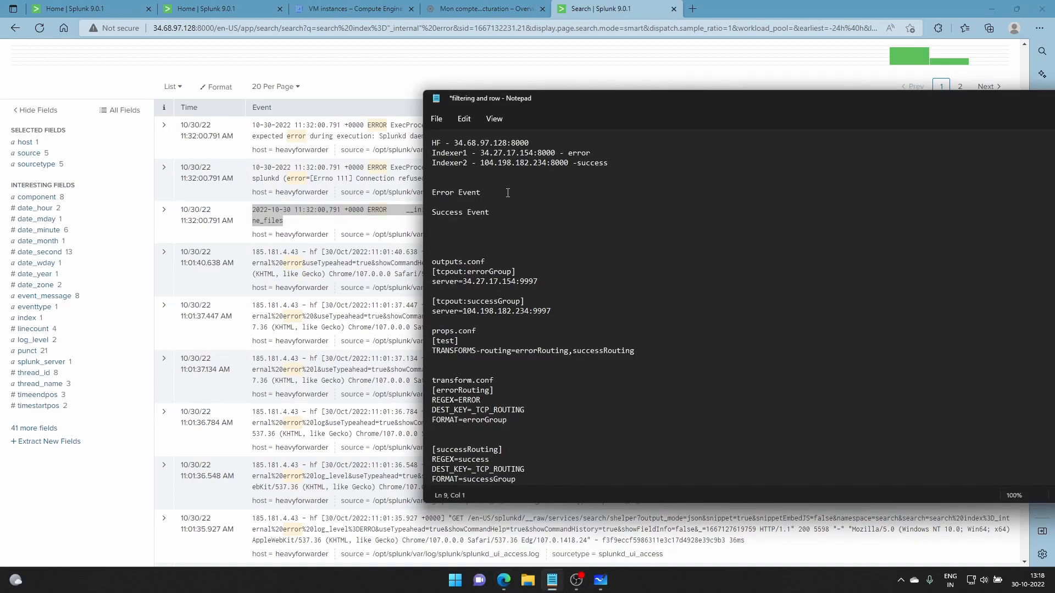
pyautogui.press('Return')
pyautogui.press('Return')
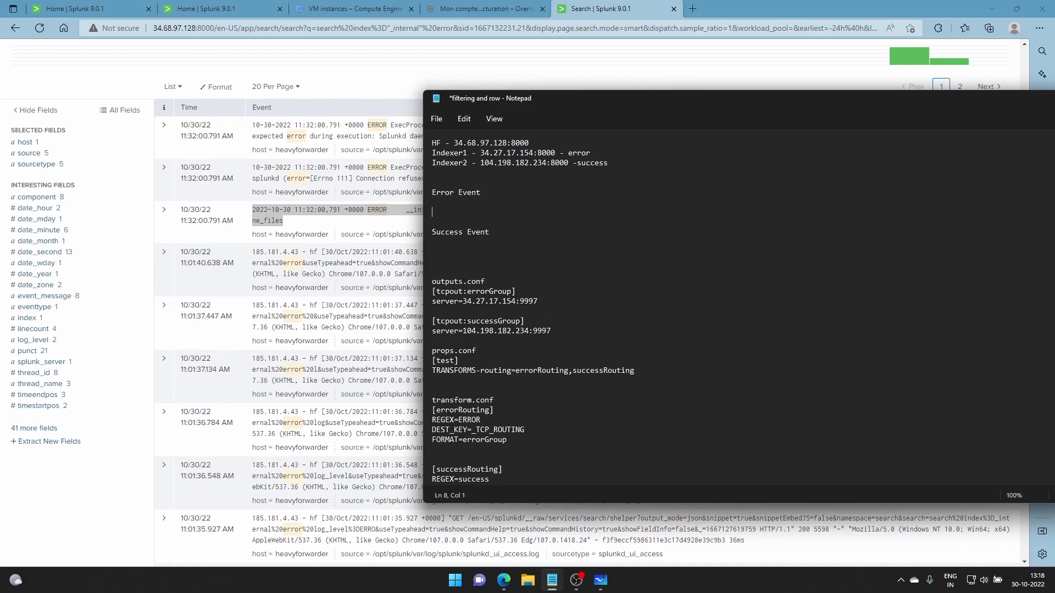
pyautogui.hotkey('ctrl', 'v')
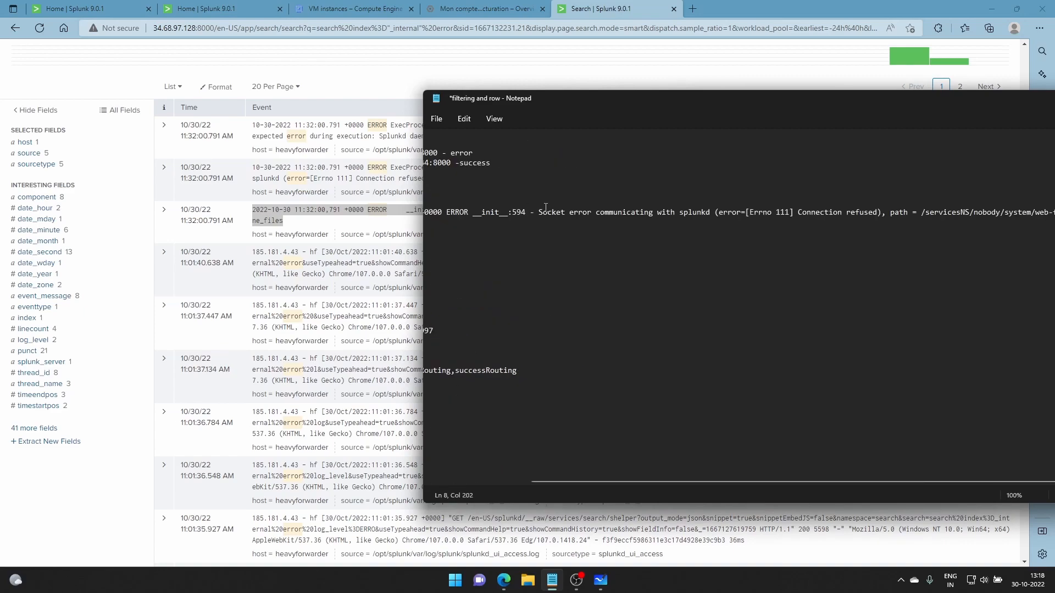
pyautogui.press('Return')
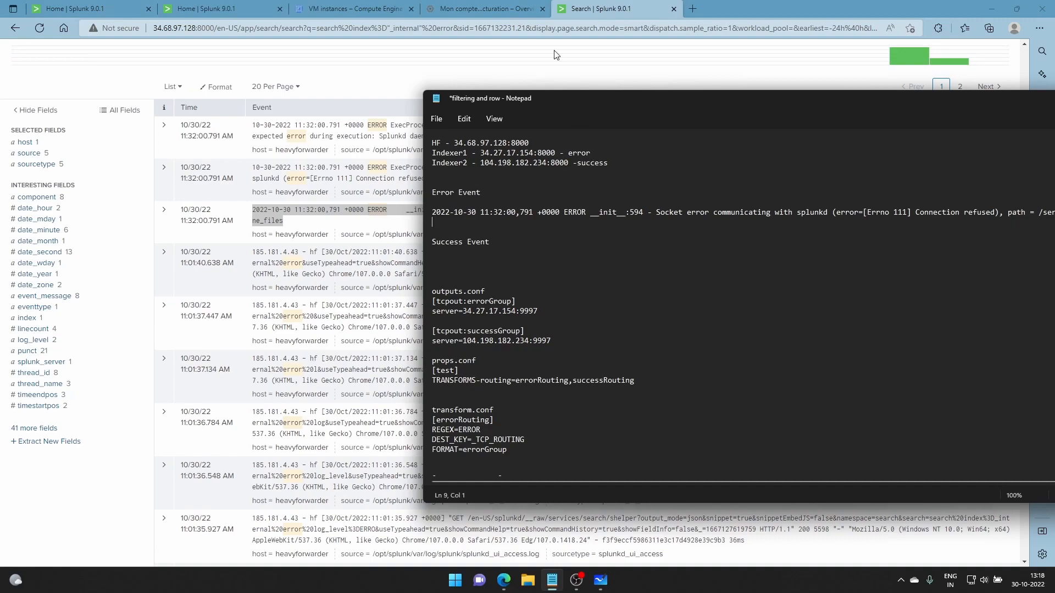
# Step: Return to the Splunk search and change the query to index="_internal" success, then run it
pyautogui.click(483, 9)
pyautogui.click(592, 5)
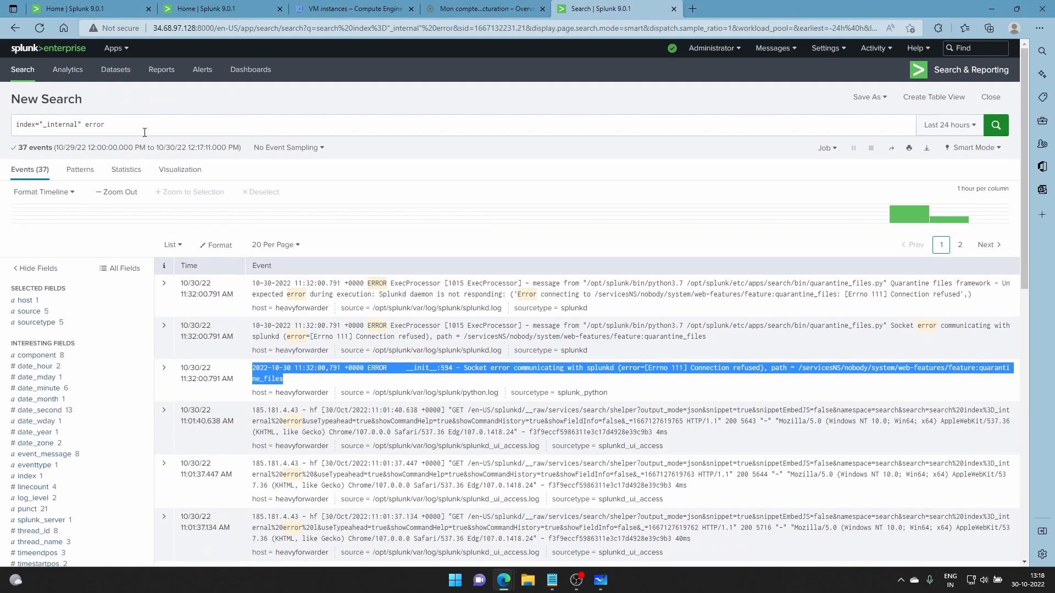
pyautogui.click(122, 132)
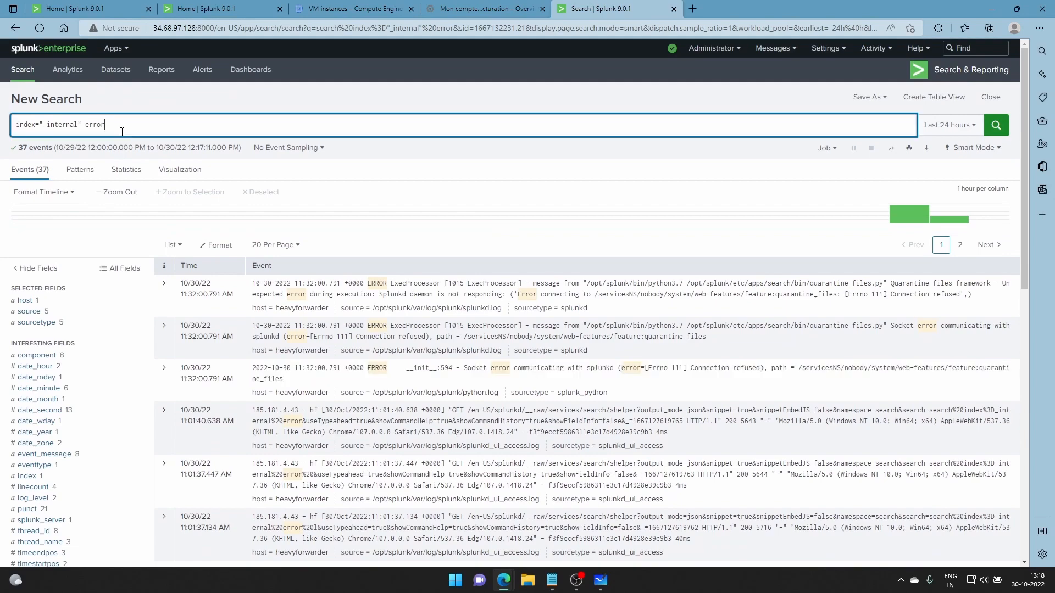
pyautogui.press('BackSpace')
pyautogui.press('BackSpace')
pyautogui.press('BackSpace')
pyautogui.press('BackSpace')
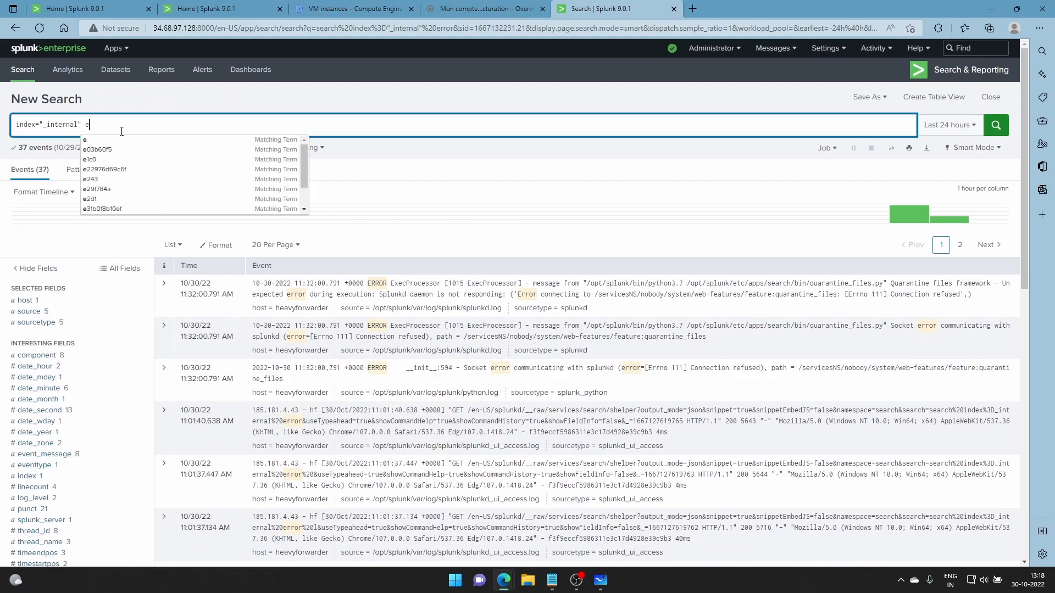
pyautogui.press('BackSpace')
pyautogui.write('succe')
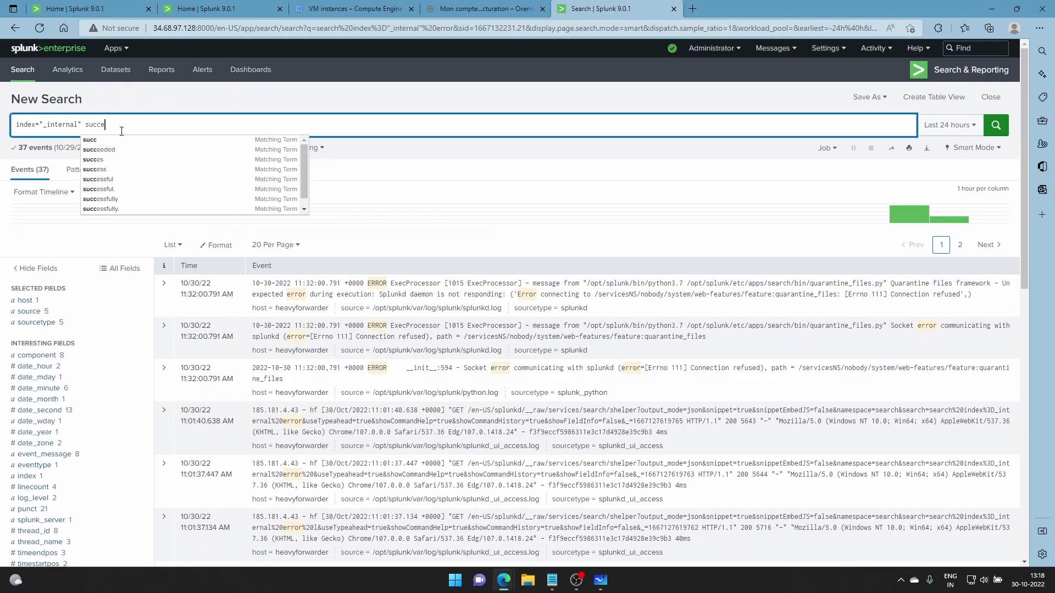
pyautogui.write('ss')
pyautogui.press('Return')
# Step: In the heavyforwarder SSH session, switch to root with sudo su and begin a cd command
pyautogui.moveTo(601, 580)
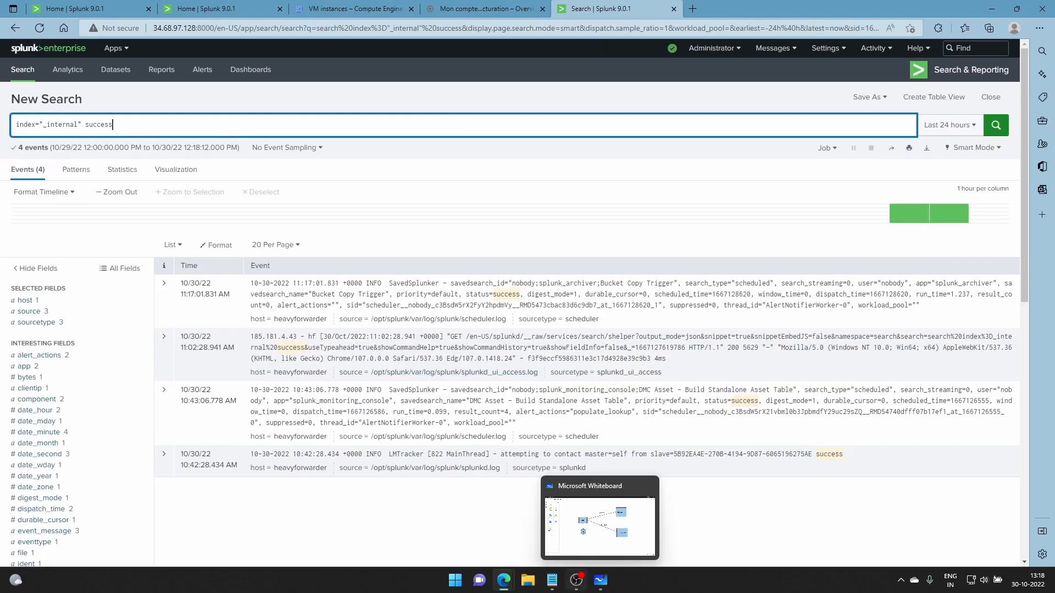
pyautogui.moveTo(504, 580)
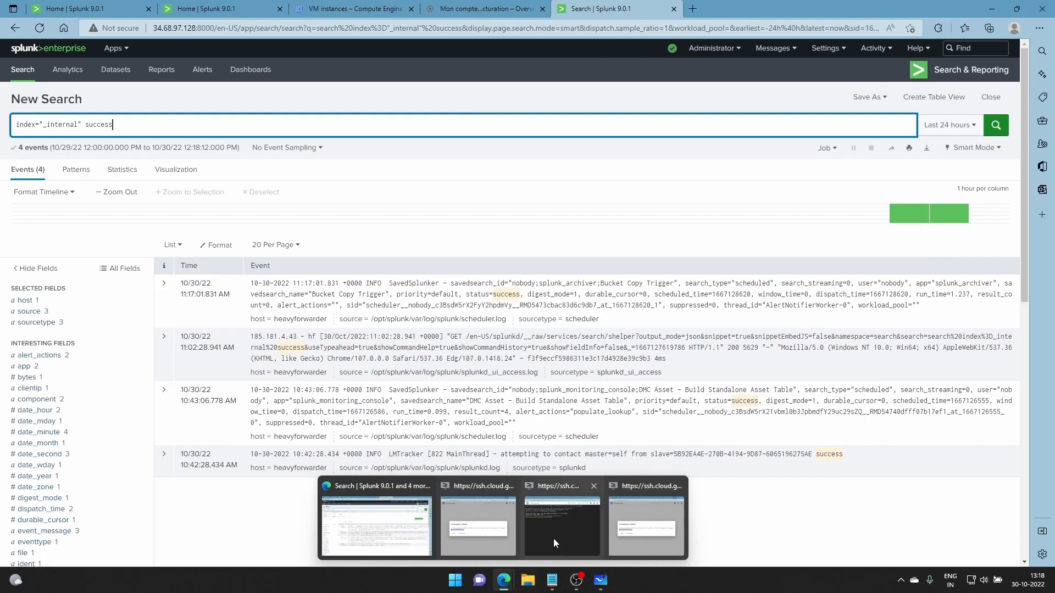
pyautogui.click(552, 538)
pyautogui.write('su')
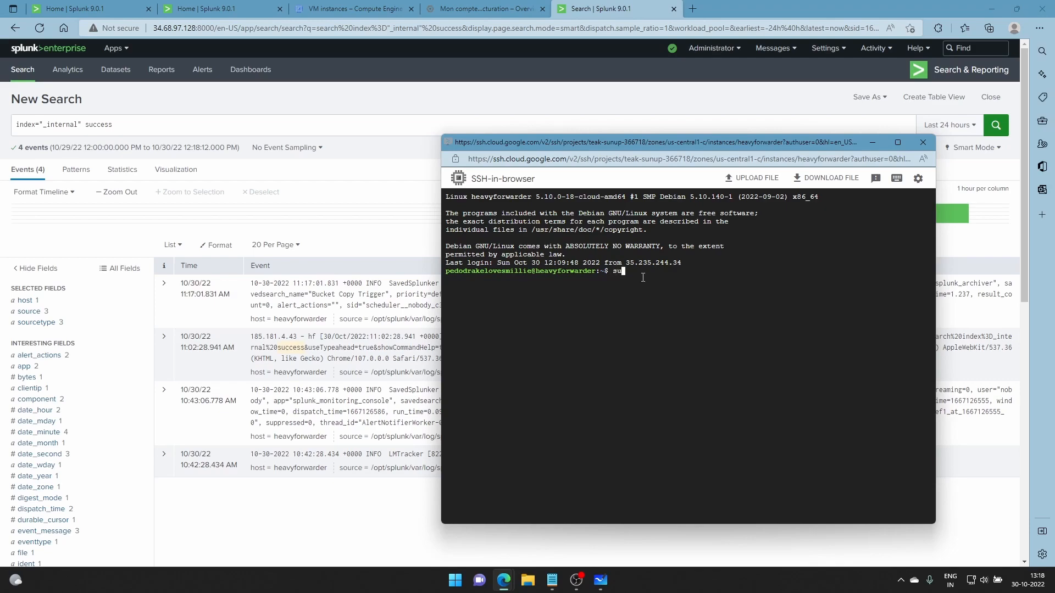
pyautogui.write('do su')
pyautogui.press('Return')
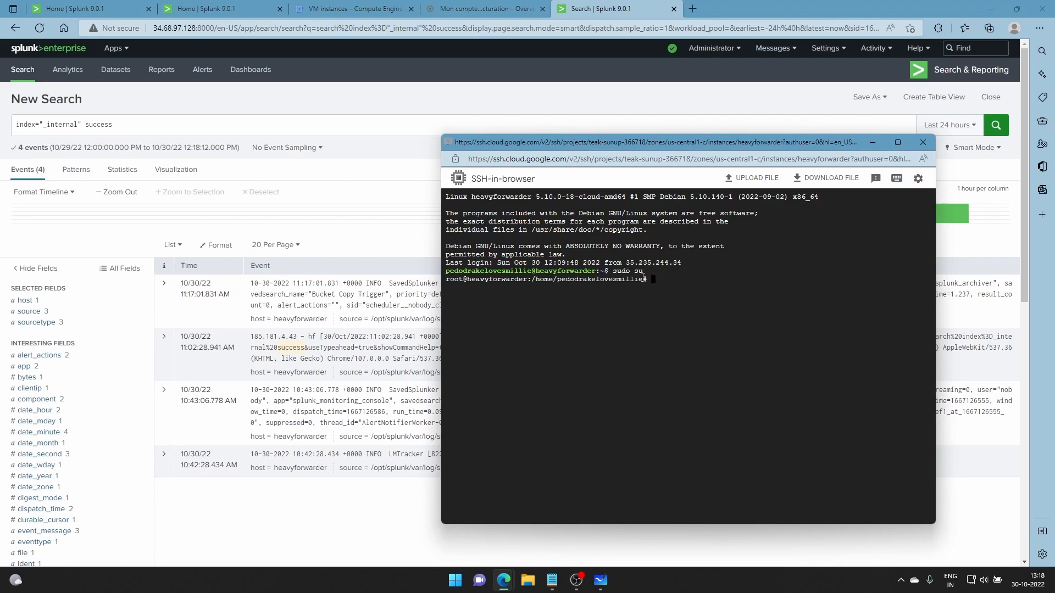
pyautogui.write('cd')
# Step: Copy the SavedSplunker "Bucket Copy Trigger" success event below Success Event in the Notepad notes and save the file
pyautogui.hotkey('alt', 'Tab')
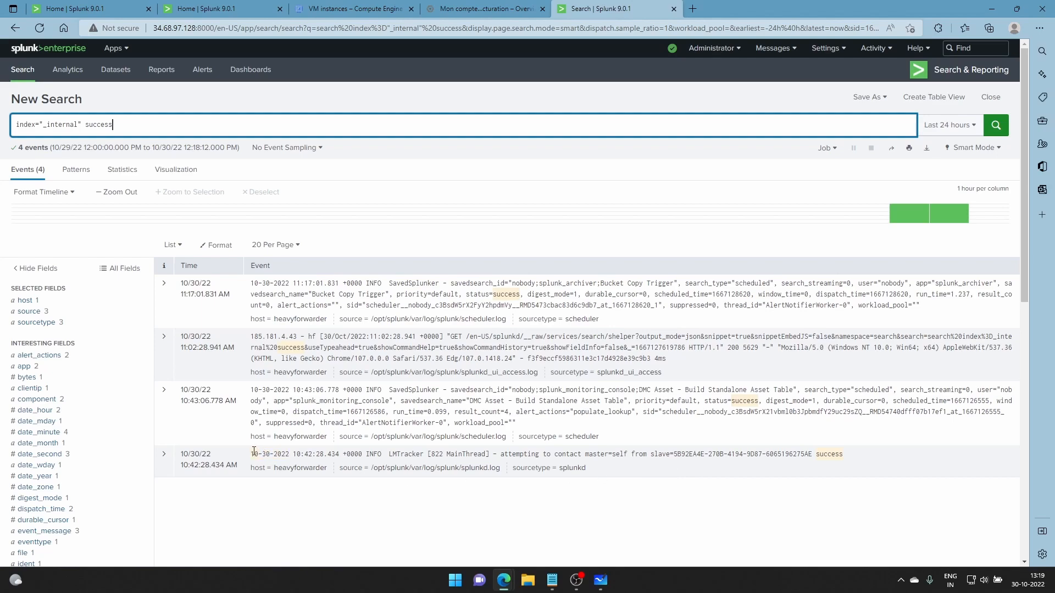
pyautogui.click(255, 283)
pyautogui.moveTo(255, 283); pyautogui.dragTo(922, 311)
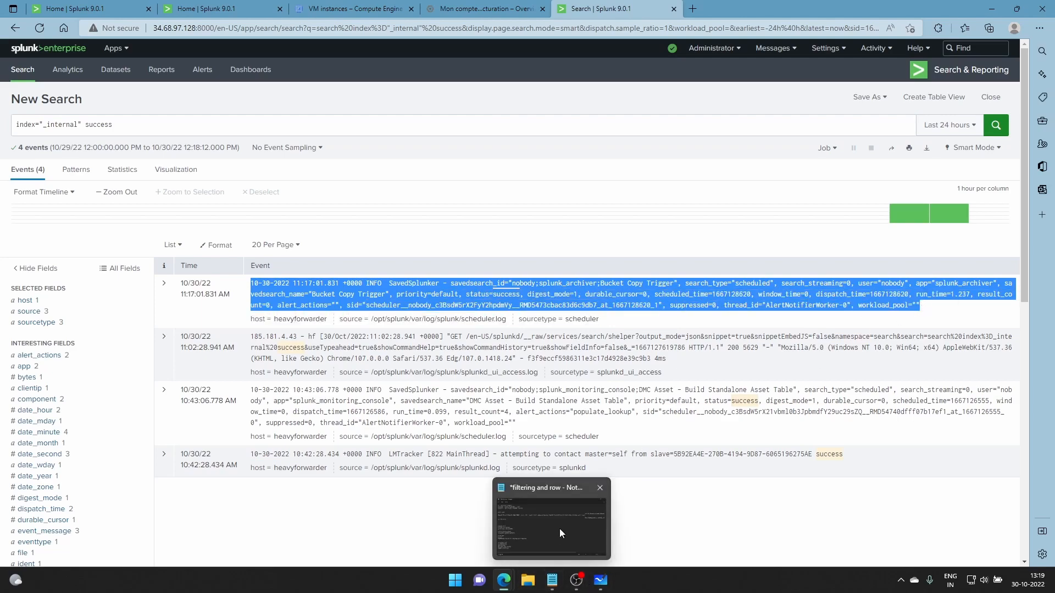
pyautogui.click(559, 529)
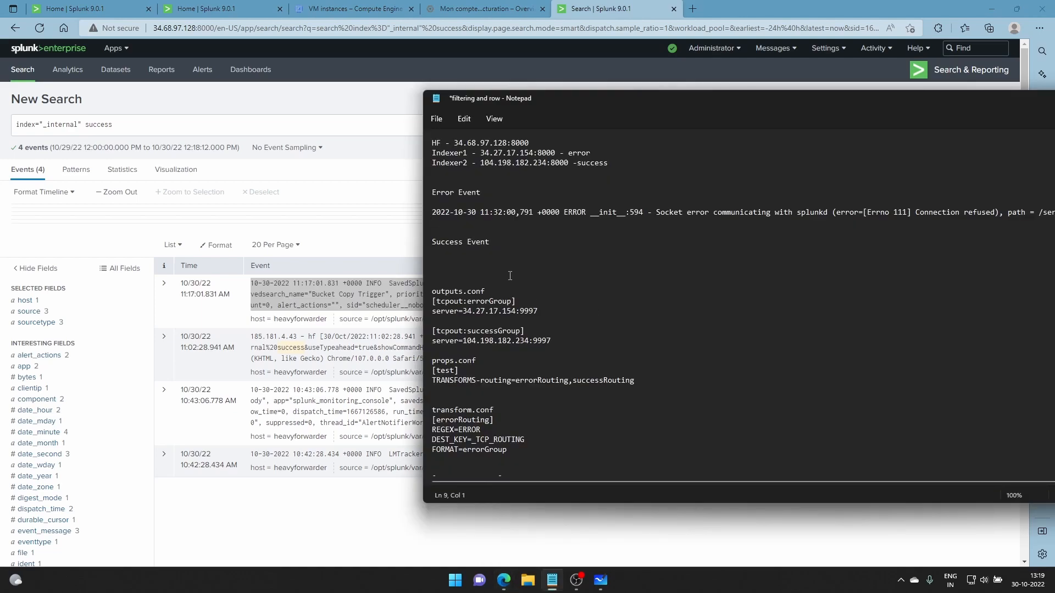
pyautogui.press('Return')
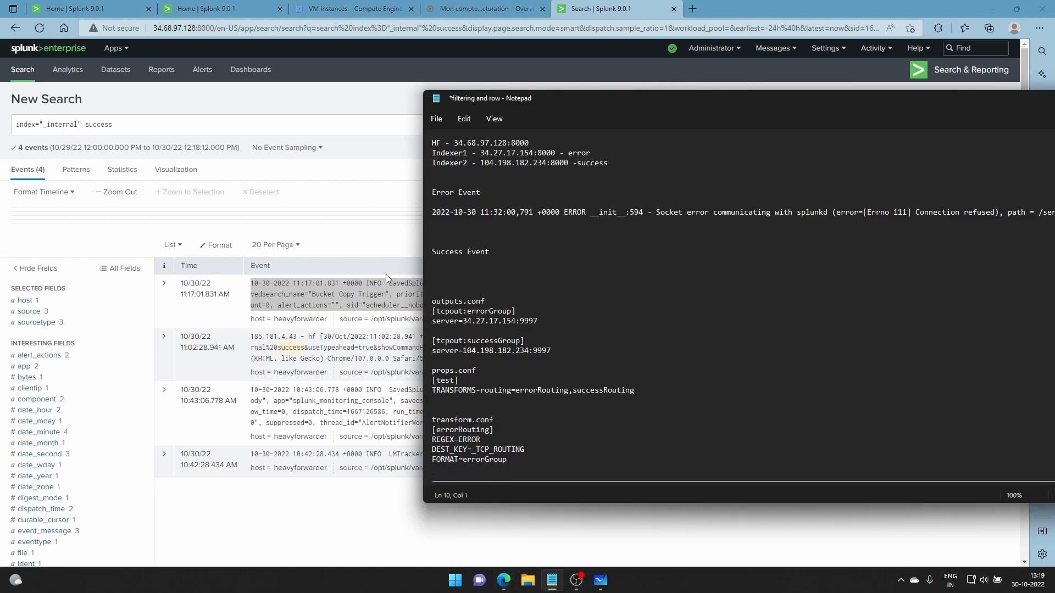
pyautogui.press('Return')
pyautogui.hotkey('ctrl', 'v')
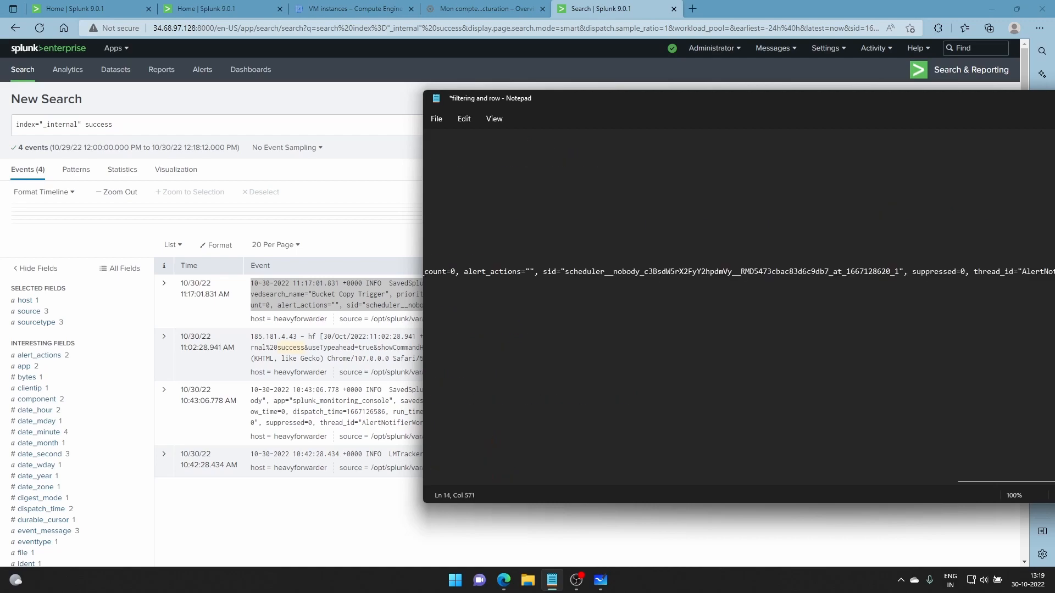
pyautogui.press('Return')
pyautogui.press('Return')
pyautogui.press('Return')
pyautogui.press('Return')
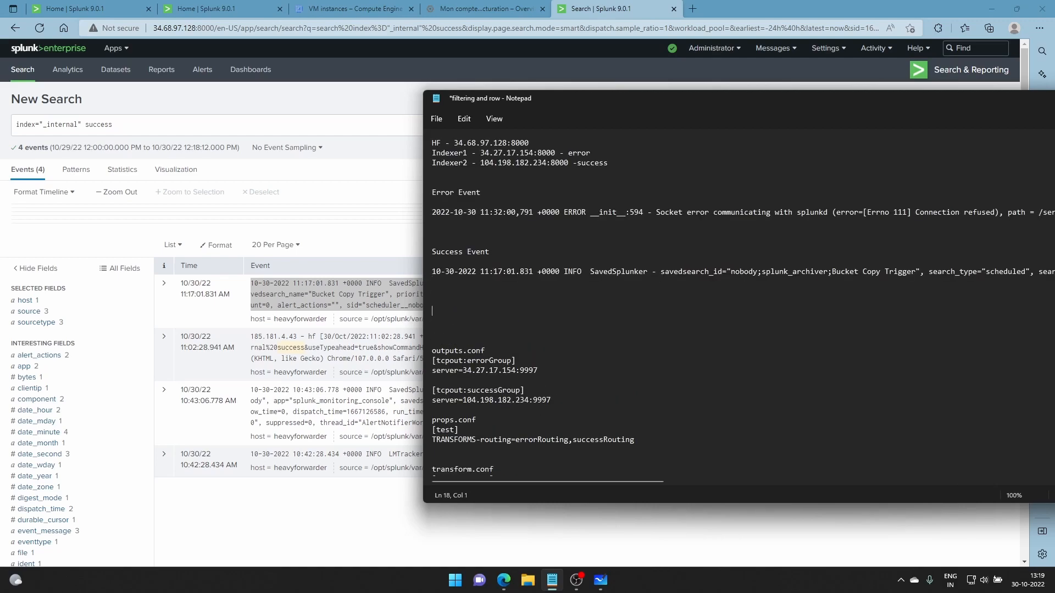
pyautogui.hotkey('ctrl', 's')
# Step: Back in the heavyforwarder SSH session, change to the /opt/splunk/var/log/splunk directory and list its files
pyautogui.click(610, 5)
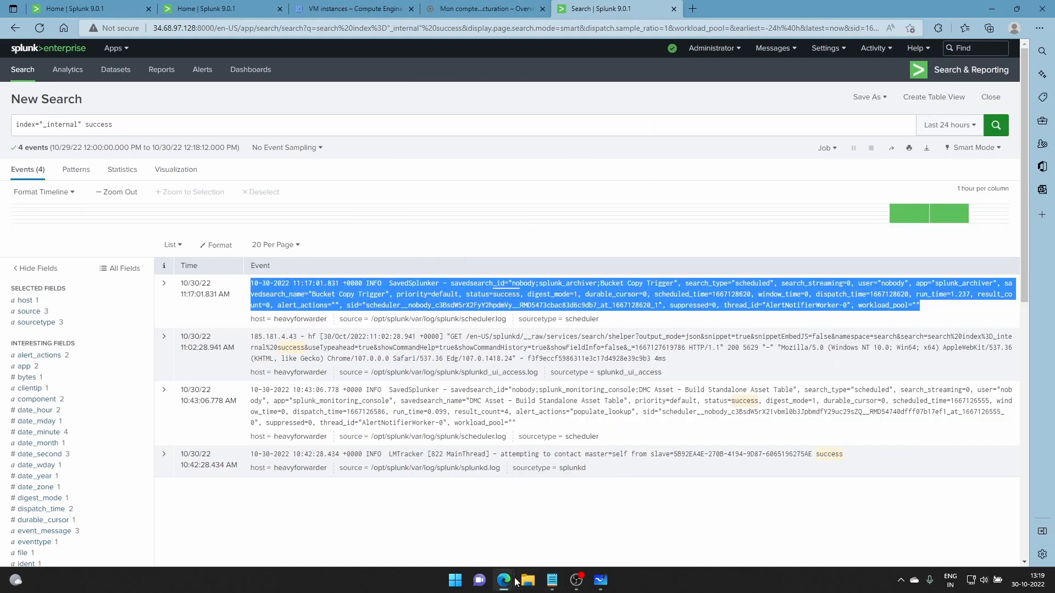
pyautogui.moveTo(515, 582)
pyautogui.click(577, 529)
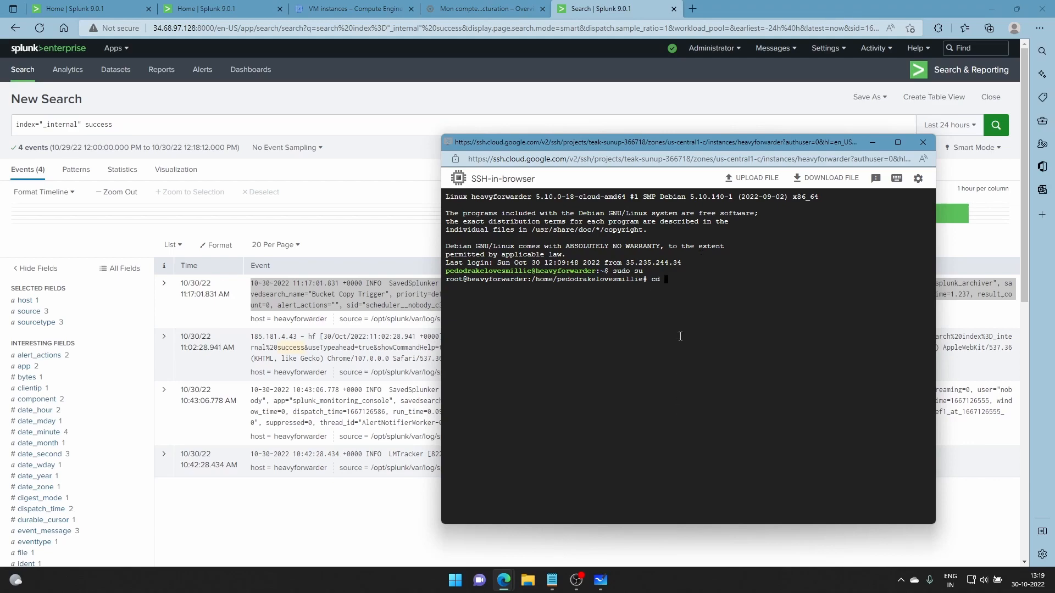
pyautogui.click(601, 580)
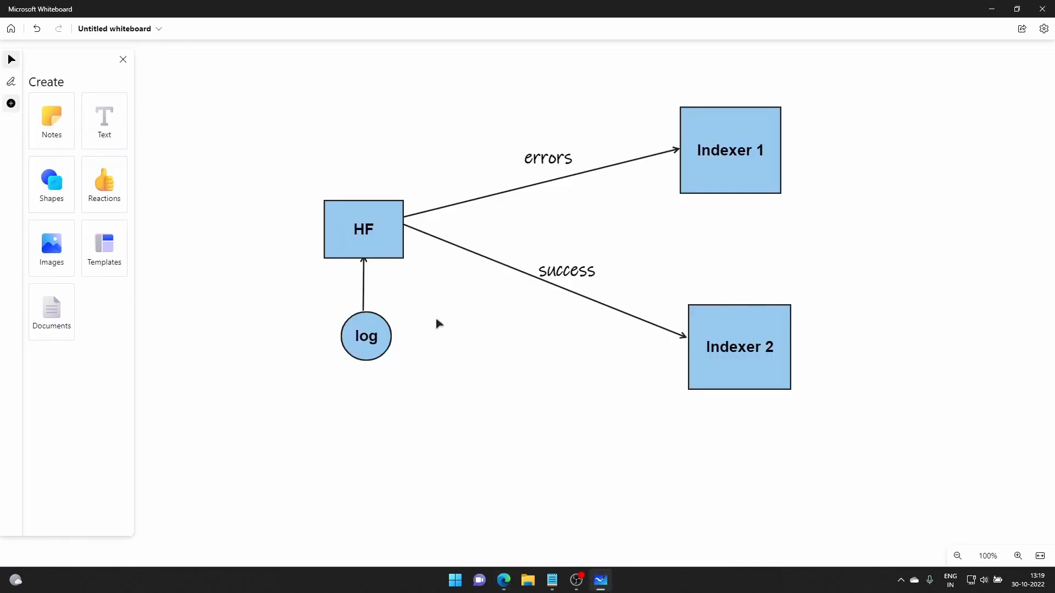
pyautogui.click(991, 9)
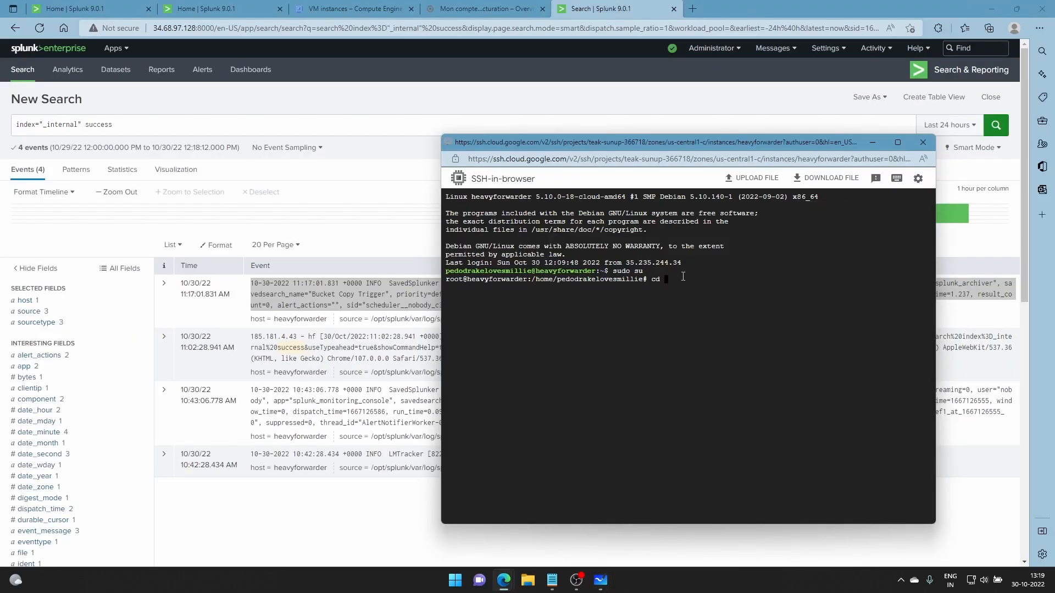
pyautogui.write('/opt/splunk/var/log/splunk')
pyautogui.press('Return')
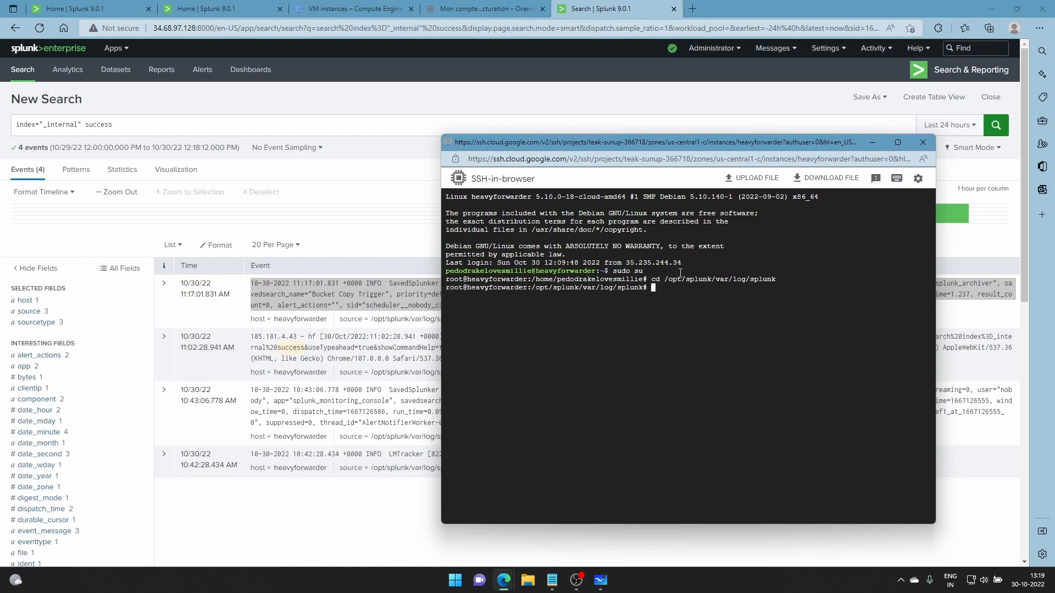
pyautogui.write('ls')
pyautogui.press('Return')
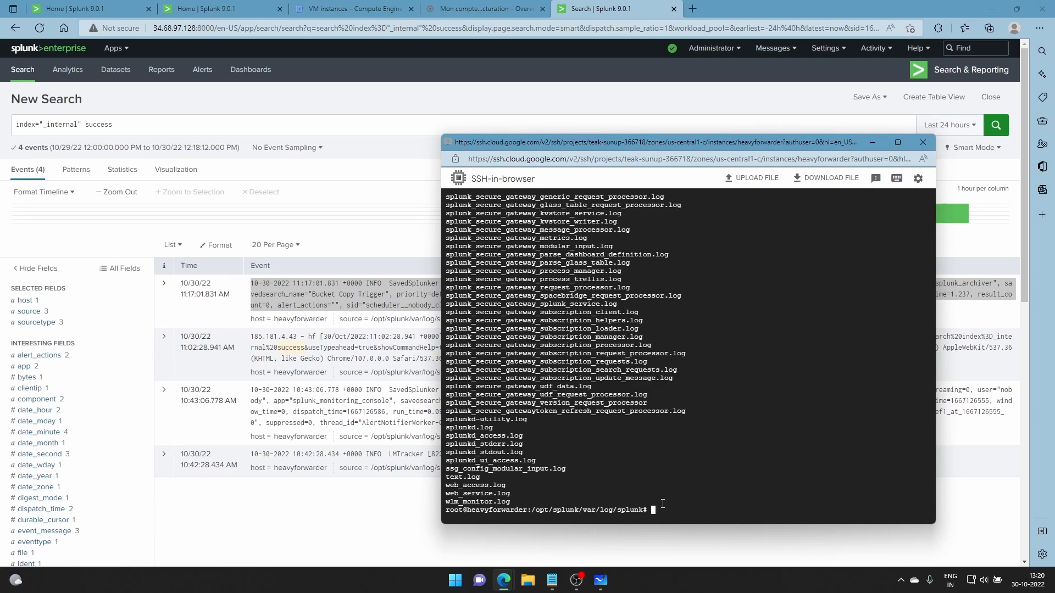
pyautogui.write('nano text')
pyautogui.press('BackSpace')
pyautogui.press('BackSpace')
pyautogui.write('st.log')
pyautogui.press('Return')
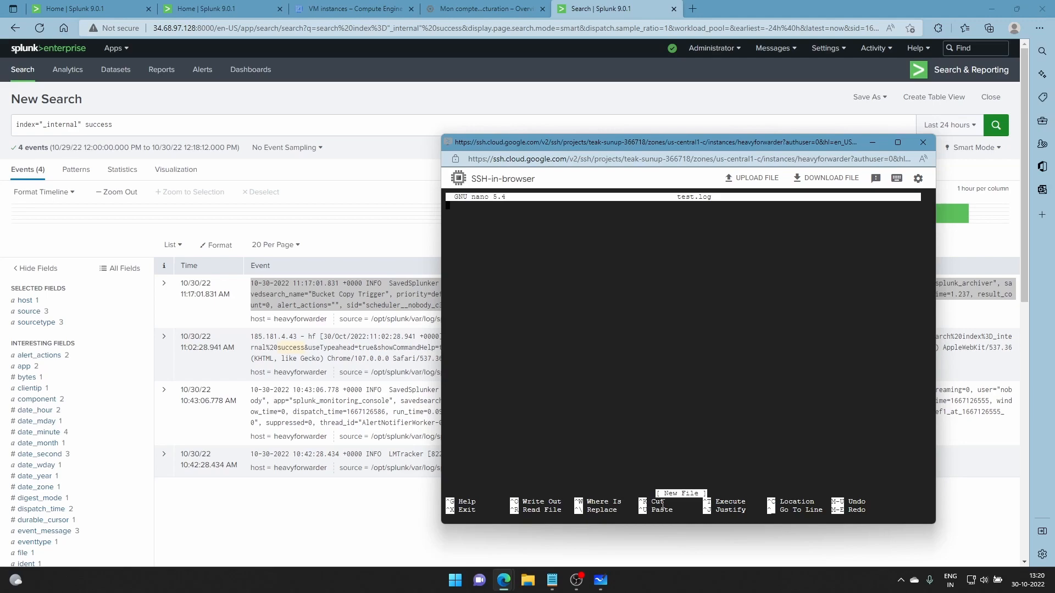
pyautogui.hotkey('ctrl', 'x')
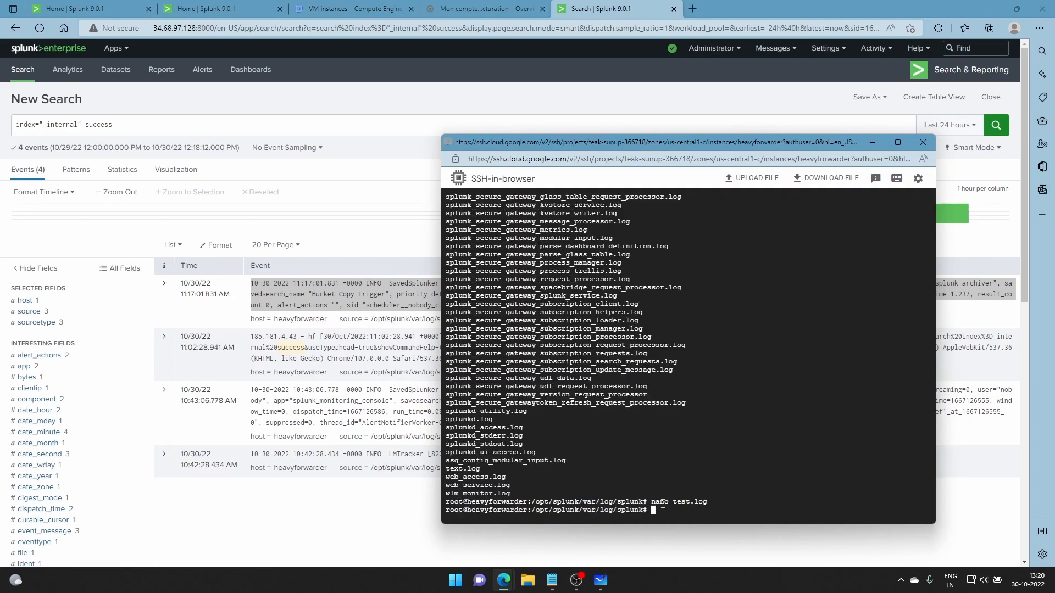
# Step: Create an empty test.log file in the Splunk log directory with touch, clear the terminal and list the directory's files
pyautogui.write('touch test.log')
pyautogui.press('Return')
pyautogui.write('clear')
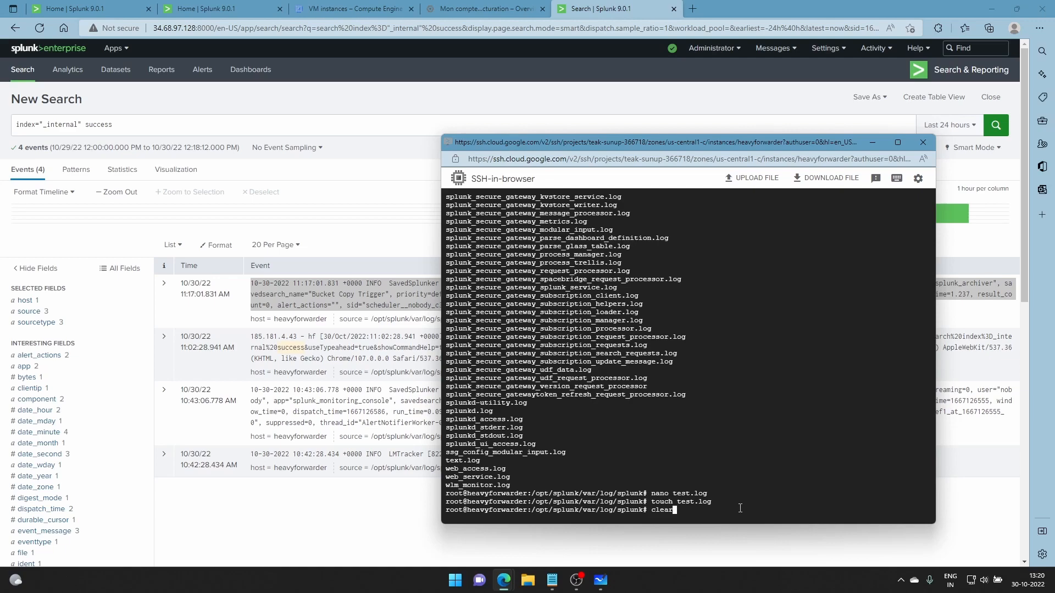
pyautogui.press('Return')
pyautogui.write('ls')
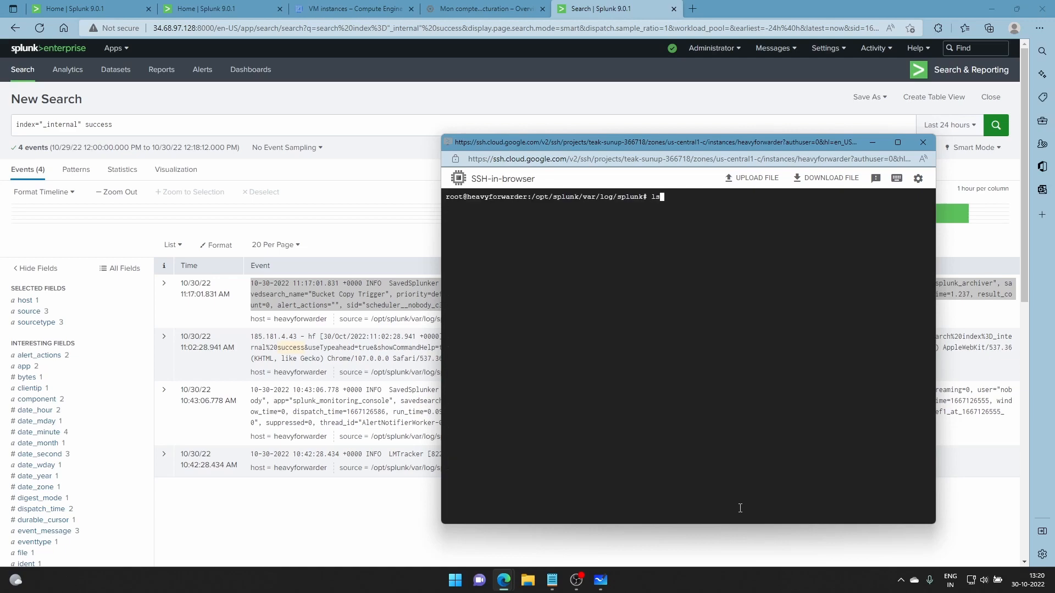
pyautogui.press('Return')
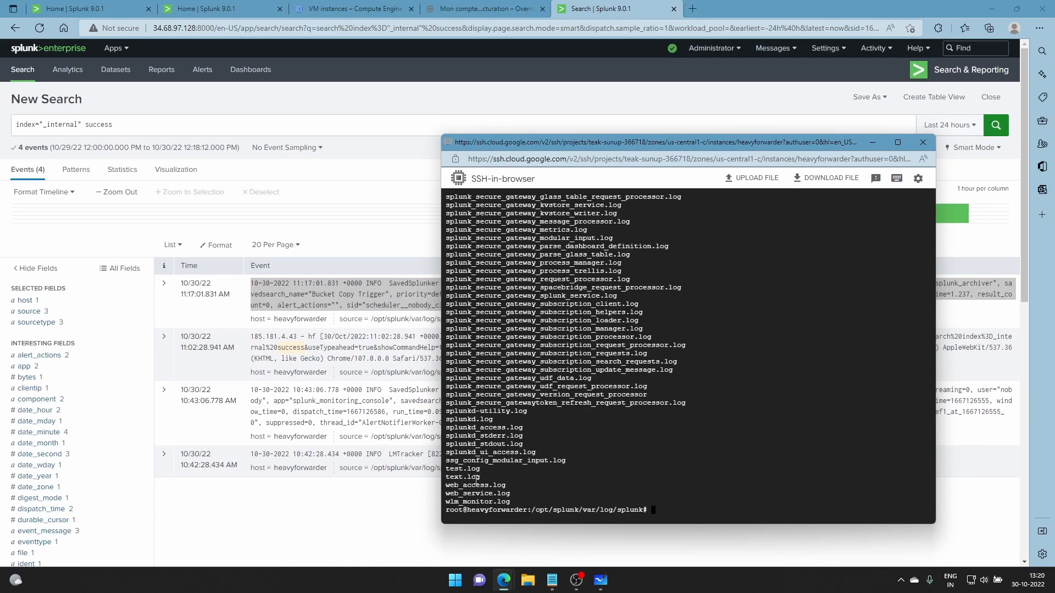
# Step: Switch to the heavy forwarder's Splunk web page and start adding a new Files & Directories data input
pyautogui.click(592, 7)
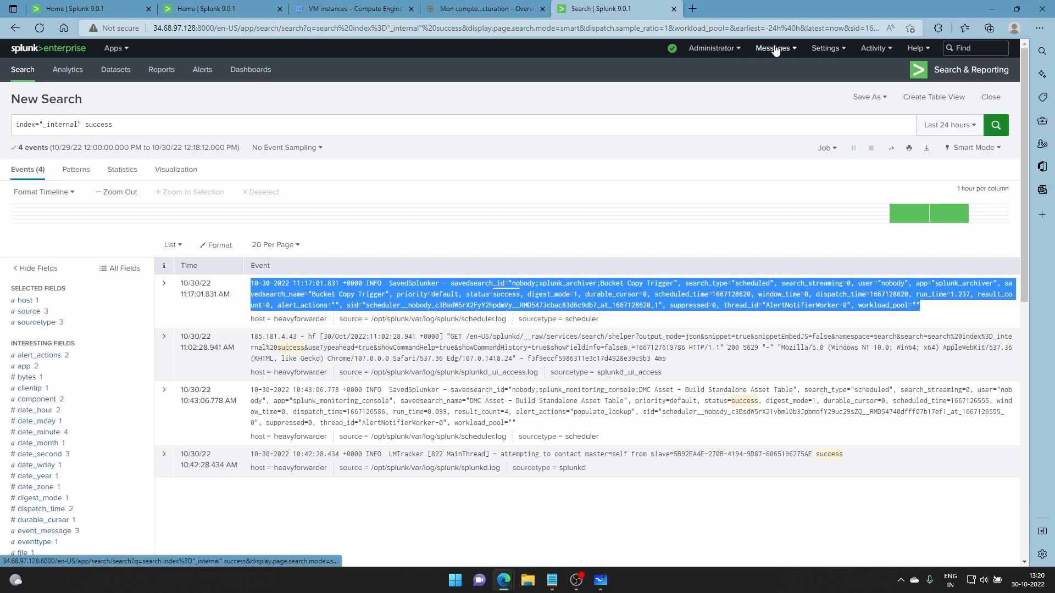
pyautogui.click(824, 48)
pyautogui.click(885, 96)
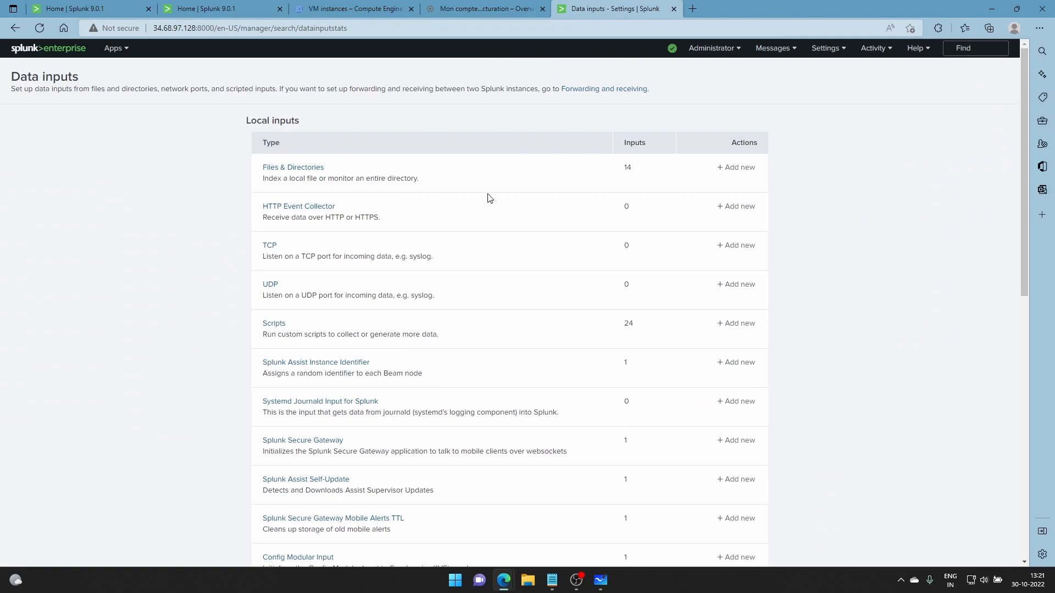
pyautogui.click(720, 167)
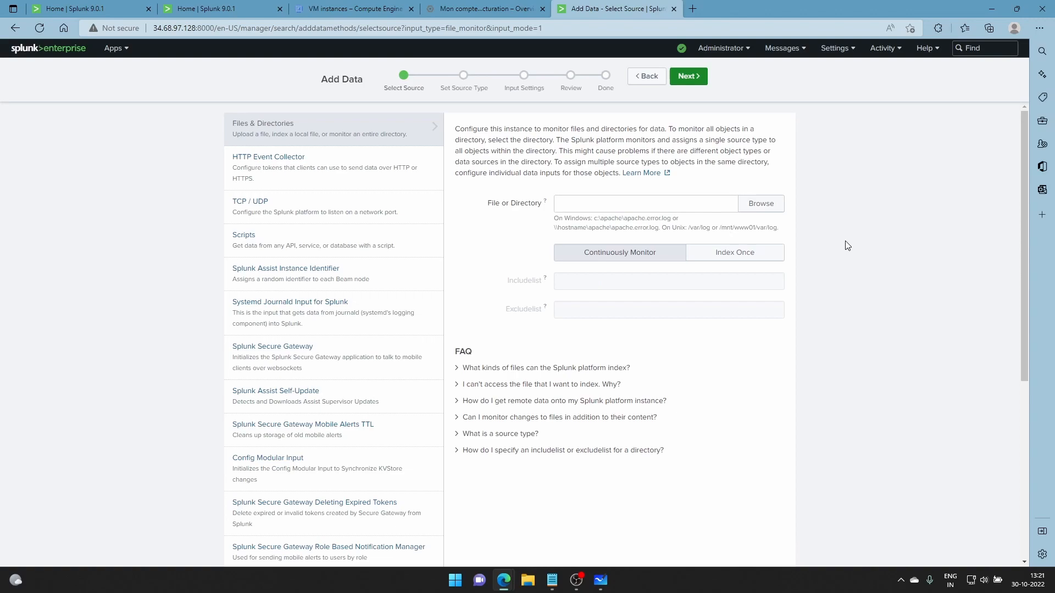
# Step: Browse the server's folders, choose /opt/splunk/var/log/splunk/test.log as the monitored source and continue to the source type stage
pyautogui.click(776, 205)
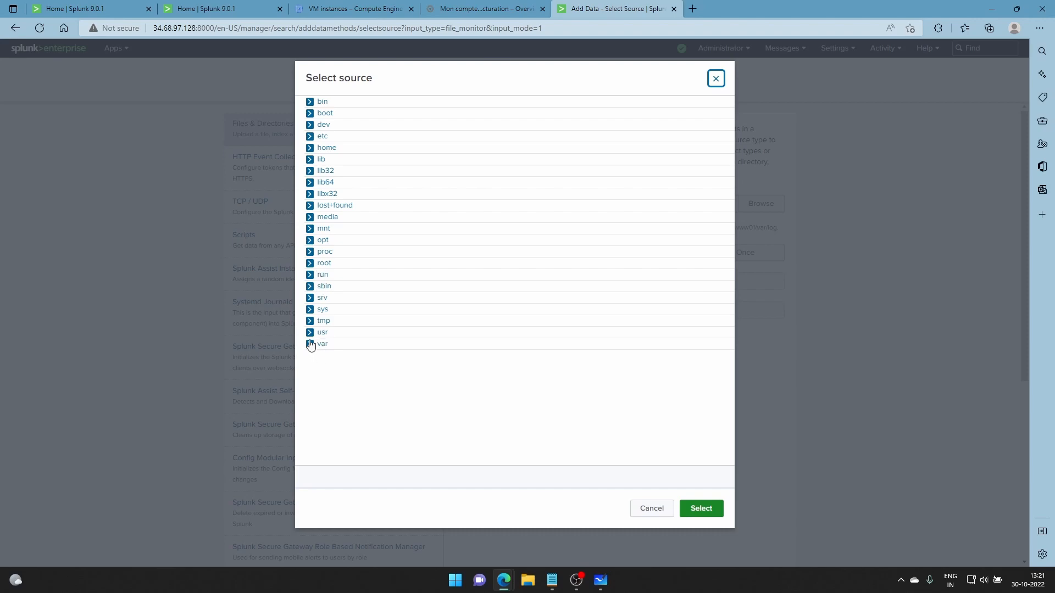
pyautogui.click(310, 242)
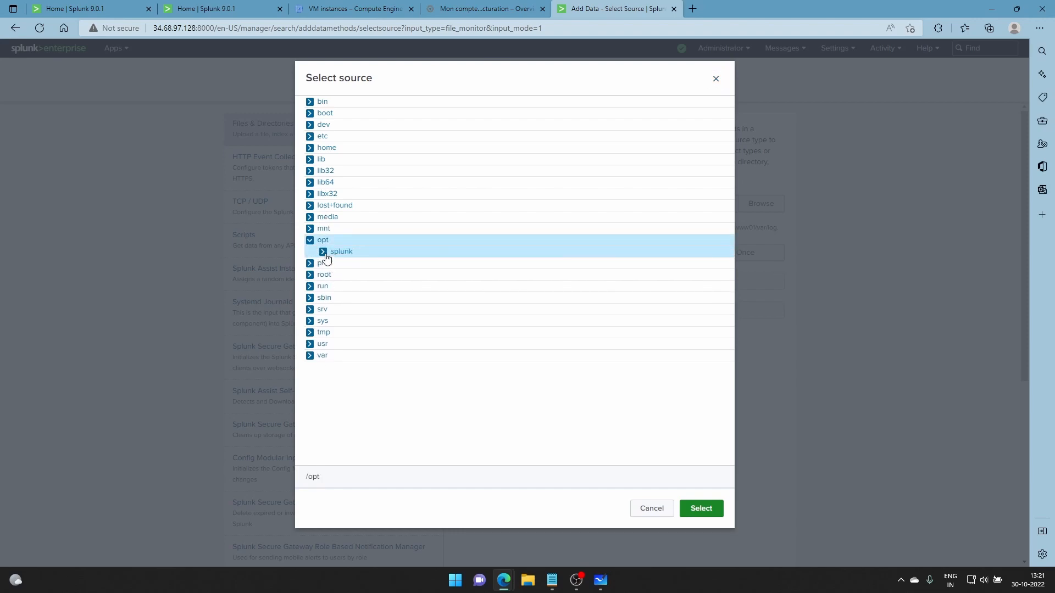
pyautogui.click(323, 253)
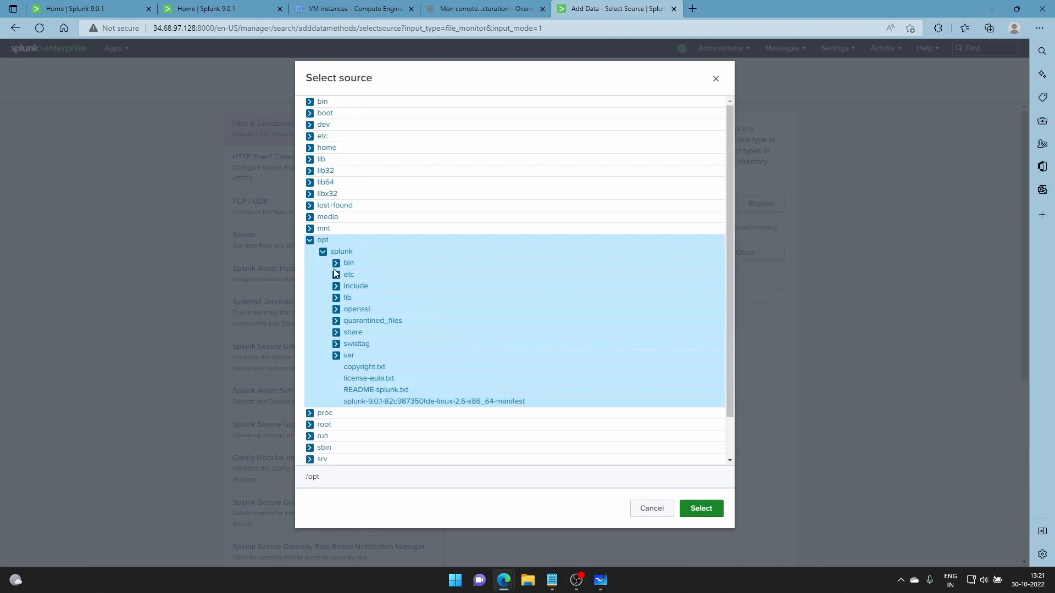
pyautogui.click(336, 356)
pyautogui.scroll(-1, 406, 356)
pyautogui.click(350, 335)
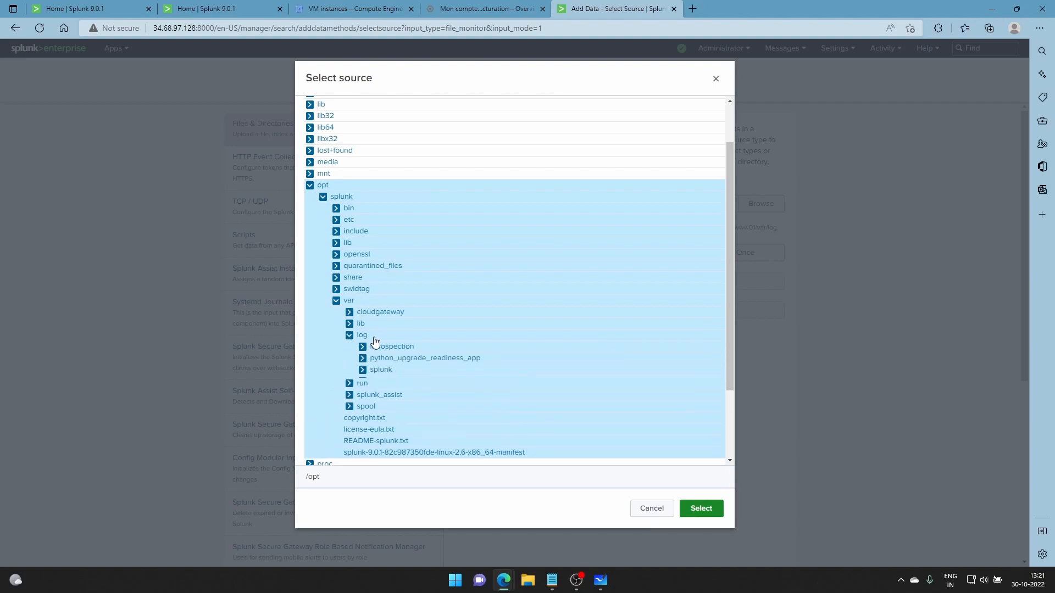
pyautogui.scroll(-1, 436, 350)
pyautogui.click(362, 319)
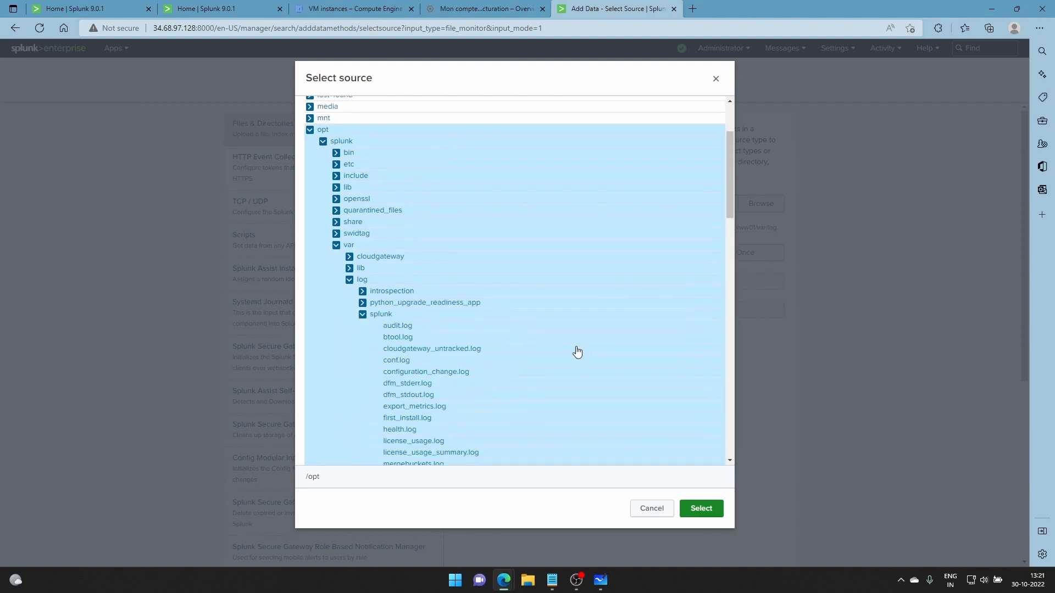
pyautogui.scroll(-3, 575, 354)
pyautogui.scroll(-12, 577, 352)
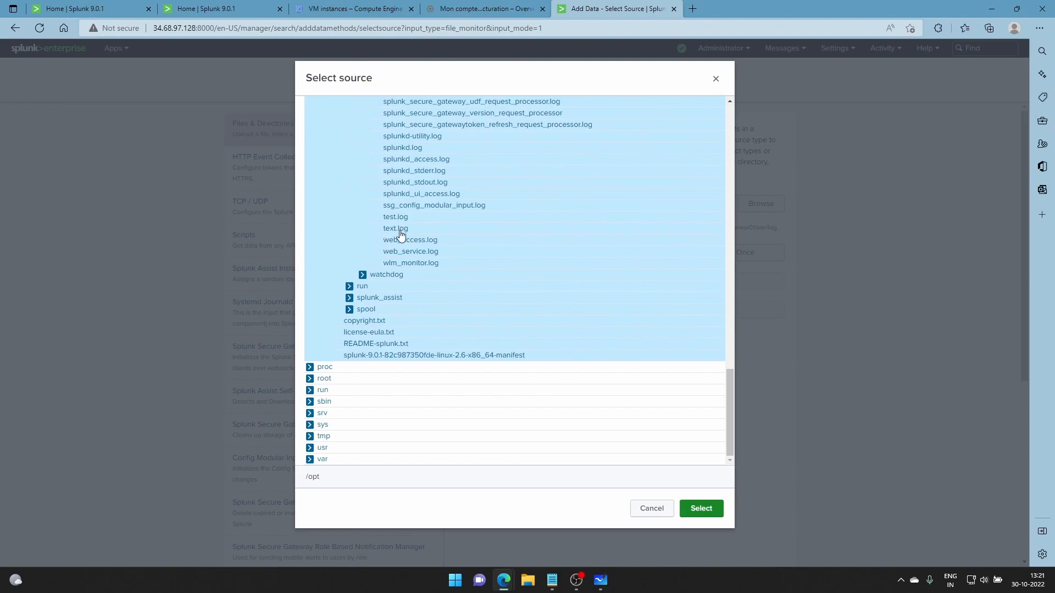
pyautogui.click(399, 217)
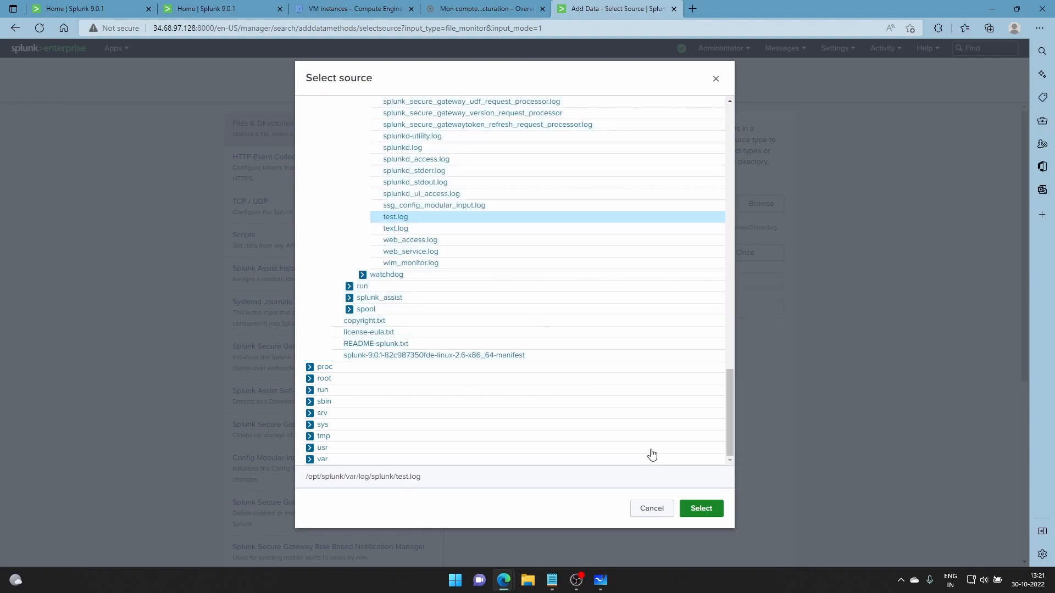
pyautogui.click(701, 508)
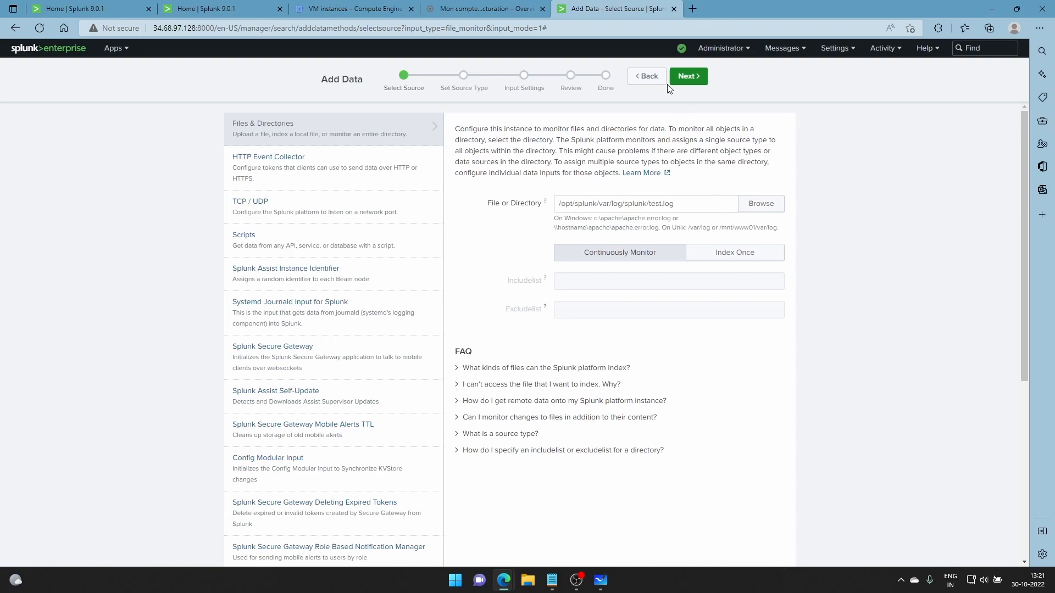
pyautogui.click(688, 77)
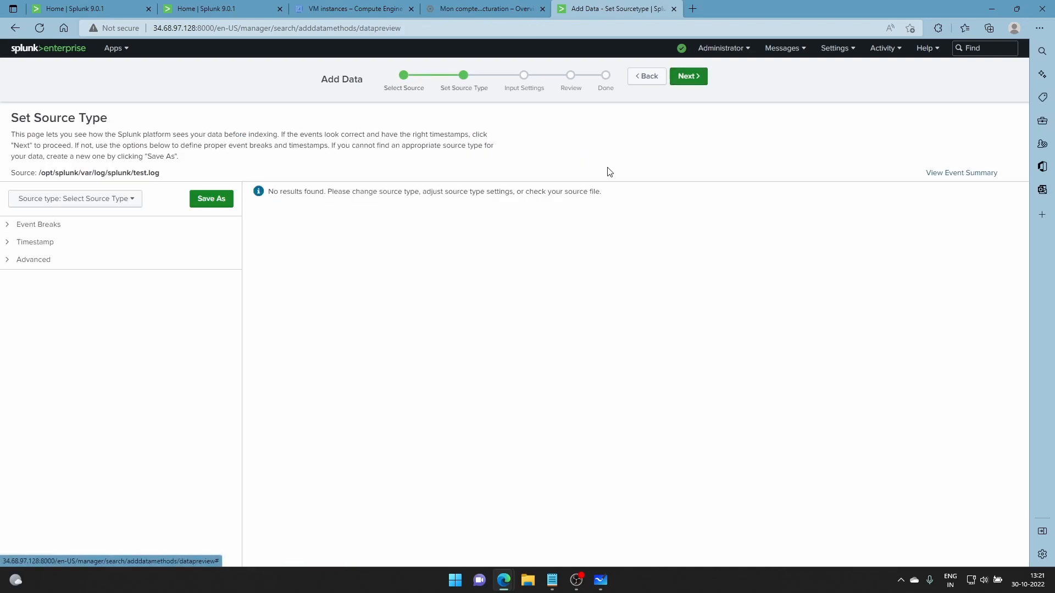
# Step: Save a new source type named test1 for the test.log input
pyautogui.click(198, 201)
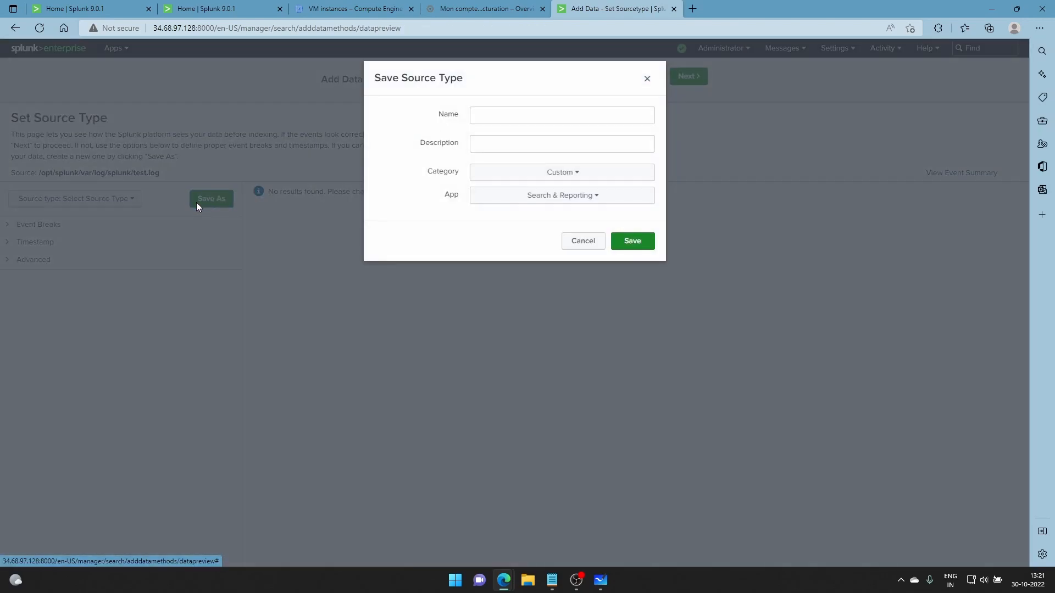
pyautogui.click(506, 114)
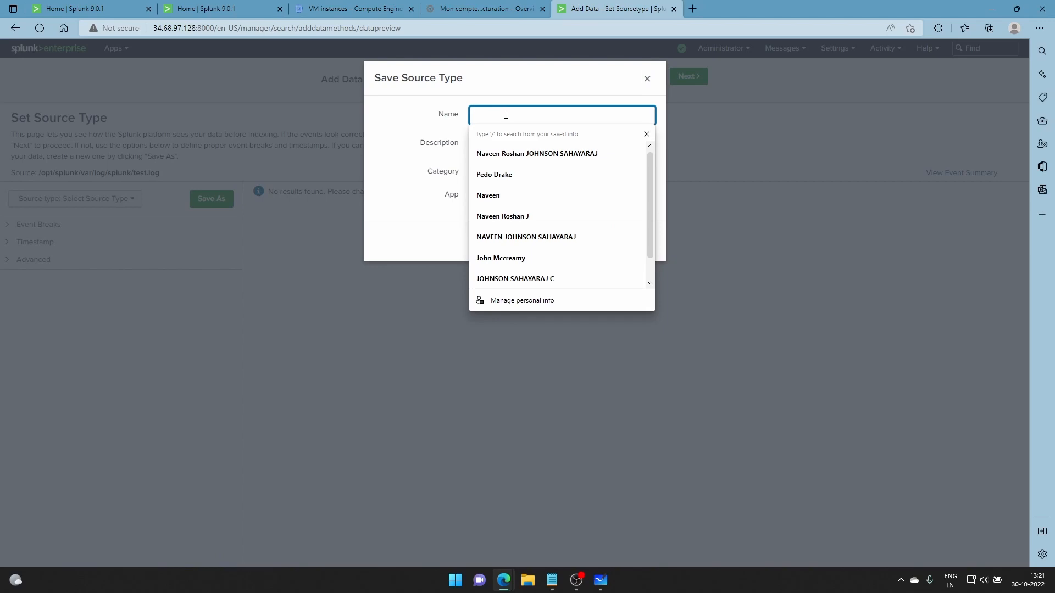
pyautogui.write('test1')
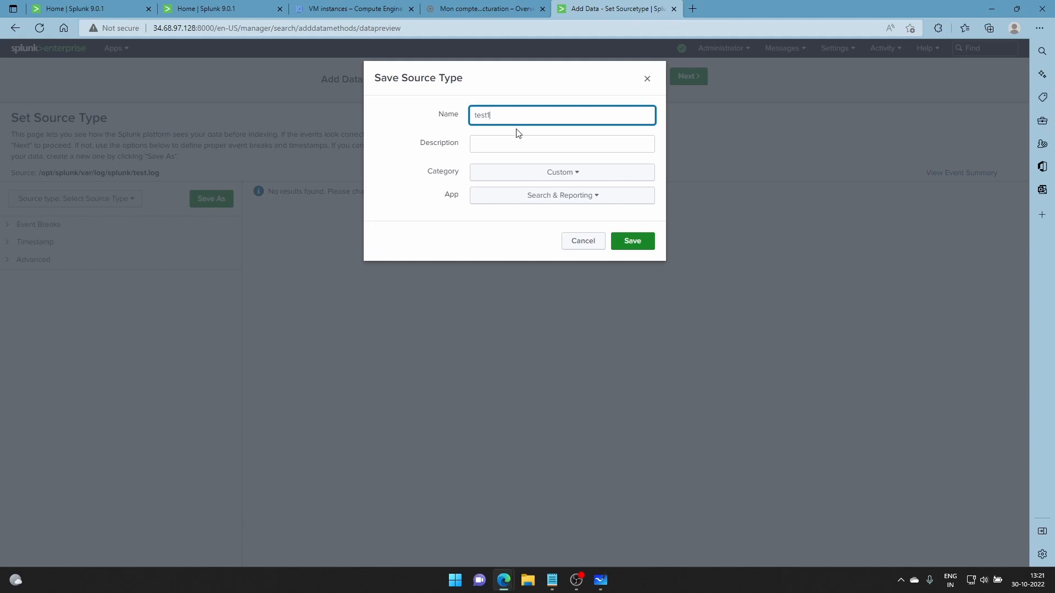
pyautogui.click(631, 242)
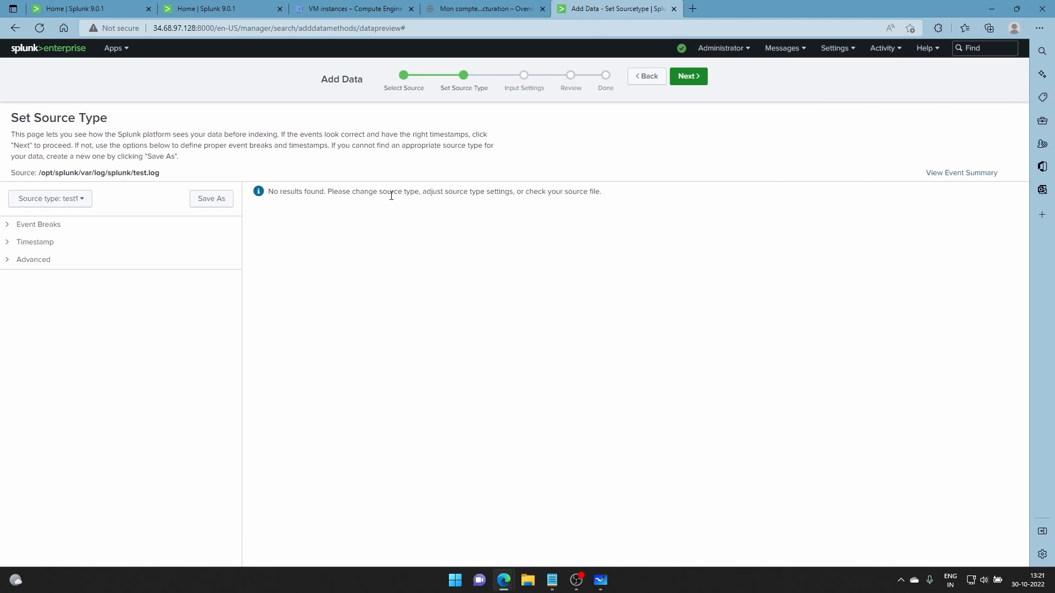
# Step: Keep the default app context, host and index for the test.log input, review the summary and submit it
pyautogui.click(695, 83)
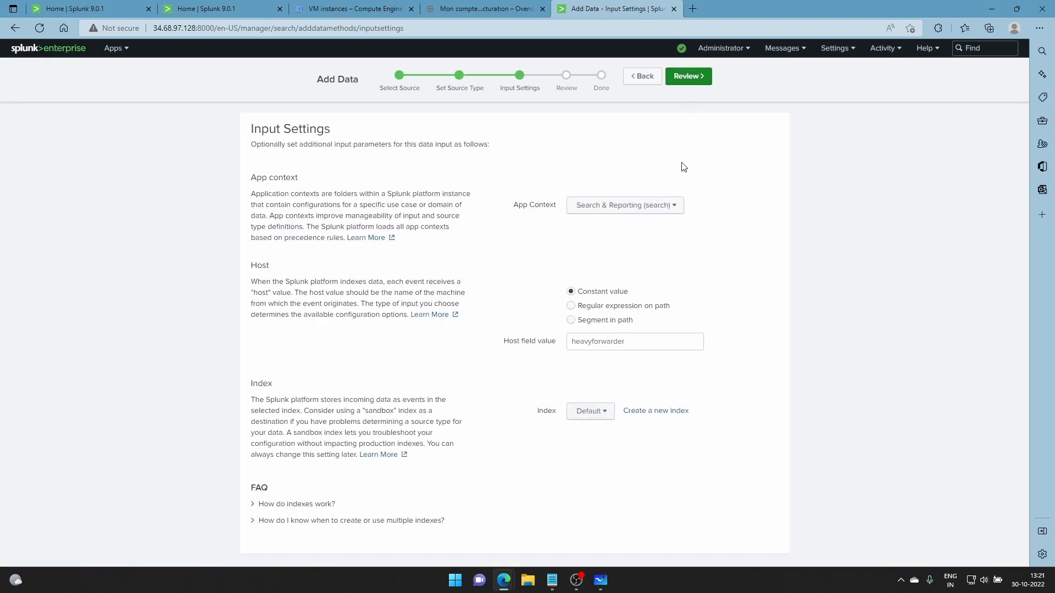
pyautogui.click(689, 77)
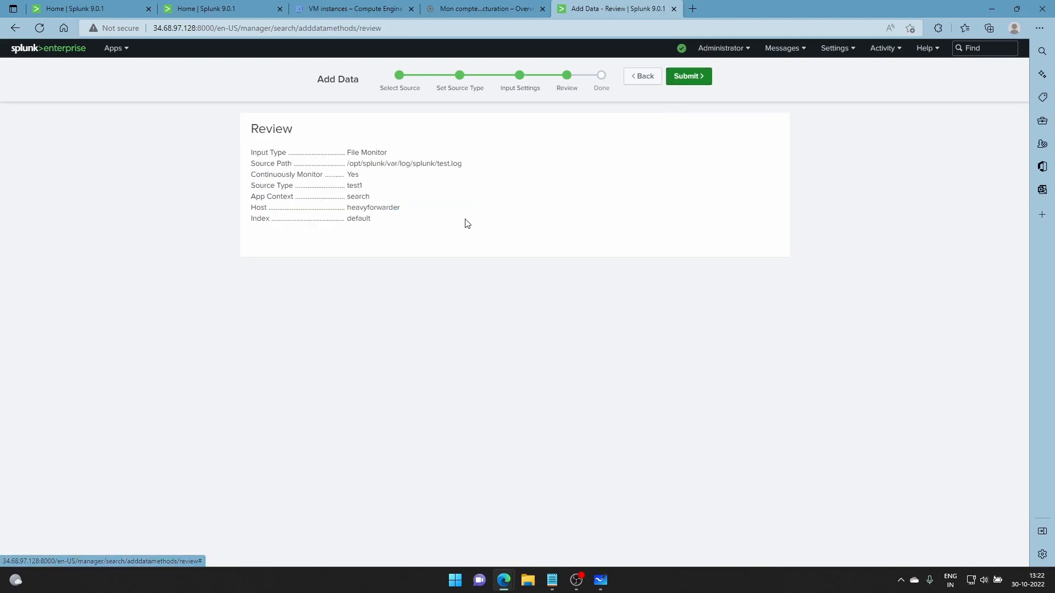
pyautogui.click(691, 78)
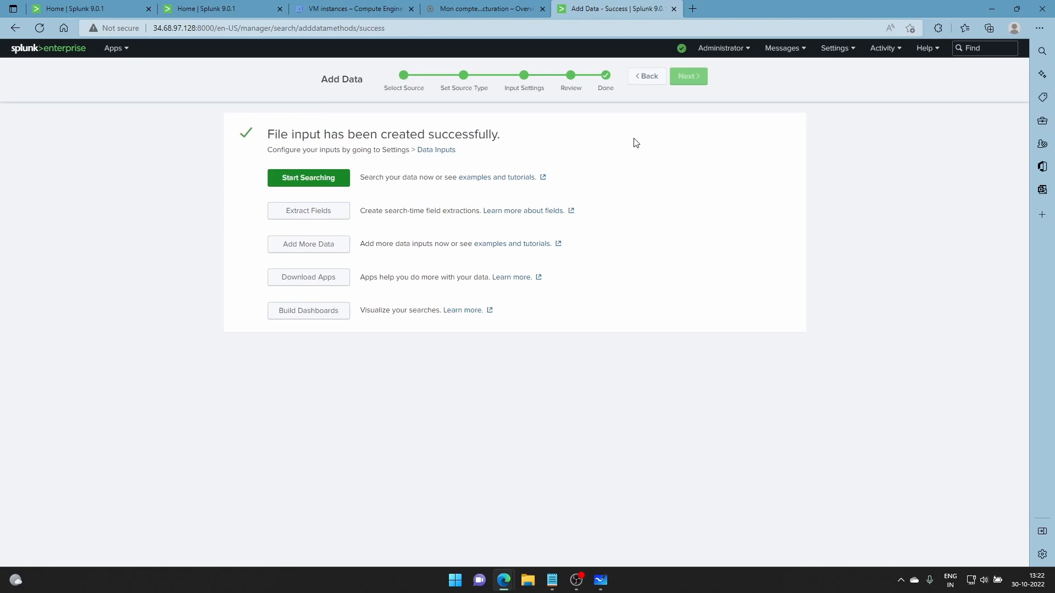
# Step: Check the event routing diagram in Microsoft Whiteboard and return to the heavyforwarder SSH session
pyautogui.click(600, 580)
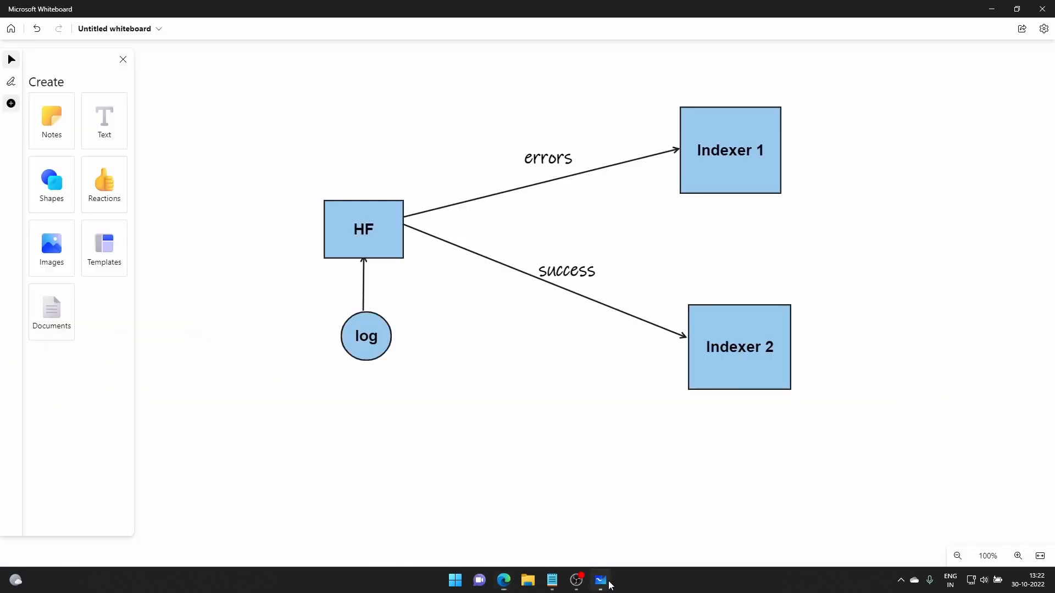
pyautogui.click(992, 9)
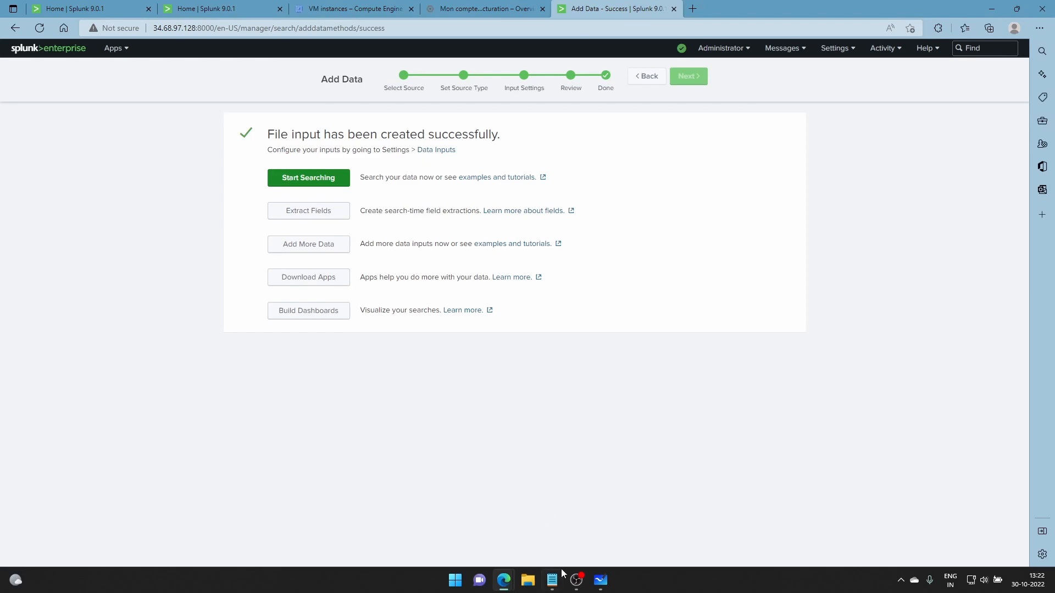
pyautogui.moveTo(503, 581)
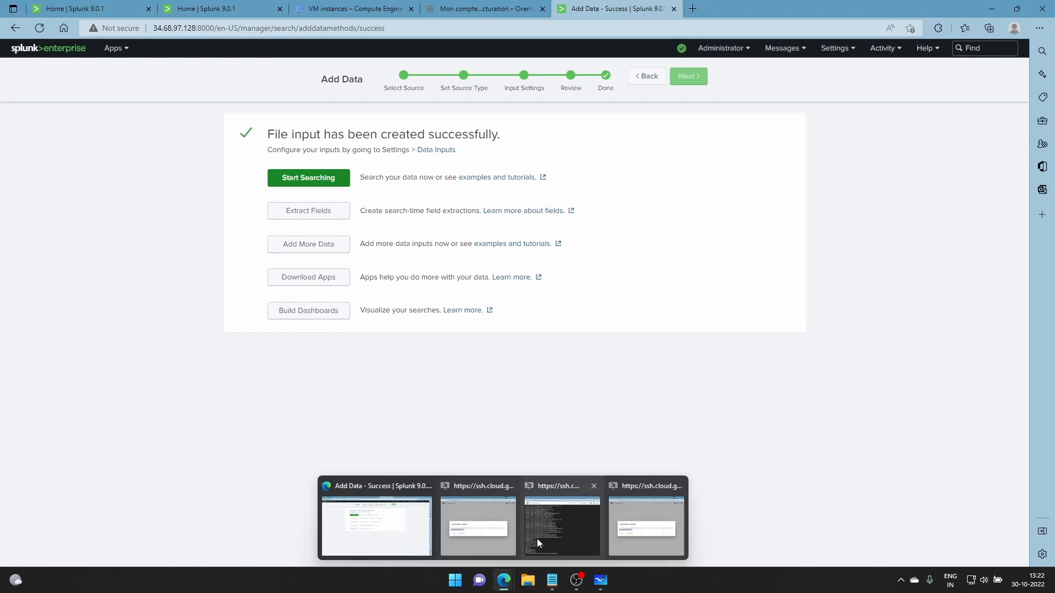
pyautogui.click(536, 539)
pyautogui.press('Return')
pyautogui.press('Return')
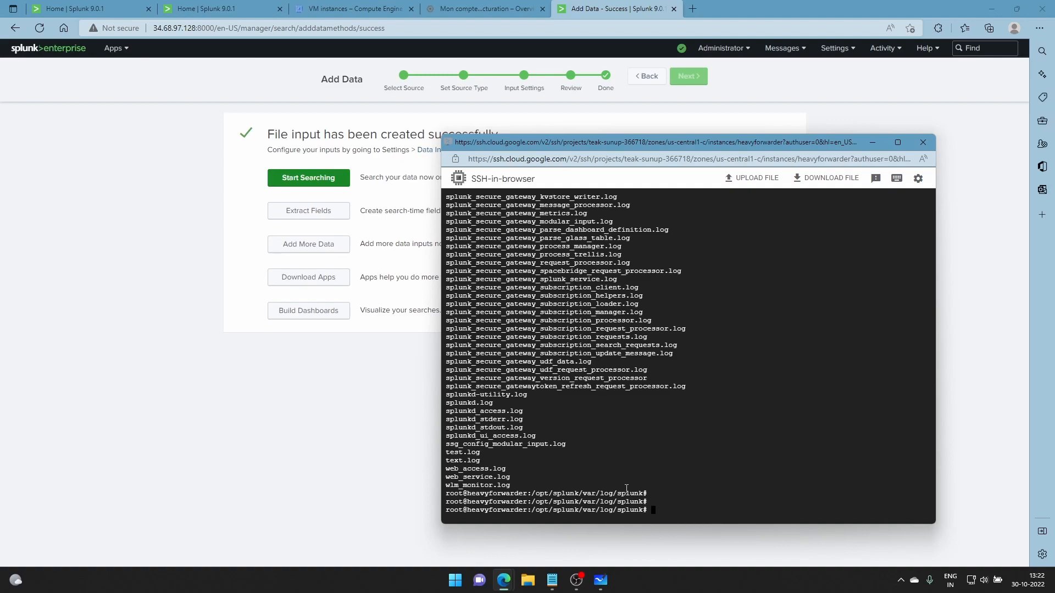
# Step: Change to the /opt/splunk/etc/apps/search/local directory and list its files
pyautogui.write('cd /opt/splunk/etc/apps/search')
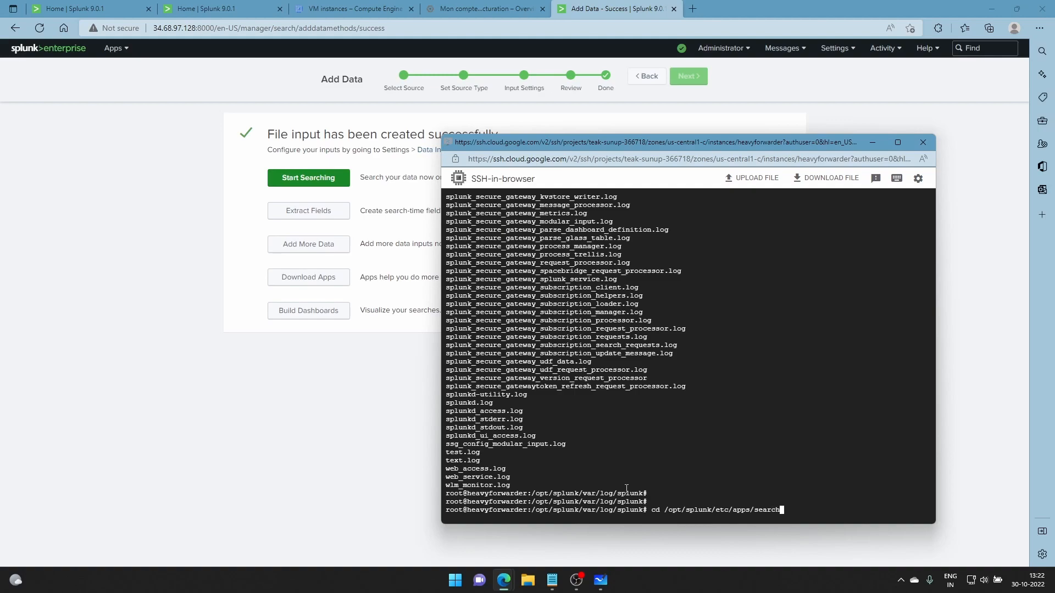
pyautogui.write('/local')
pyautogui.press('Return')
pyautogui.write('ls')
pyautogui.press('Return')
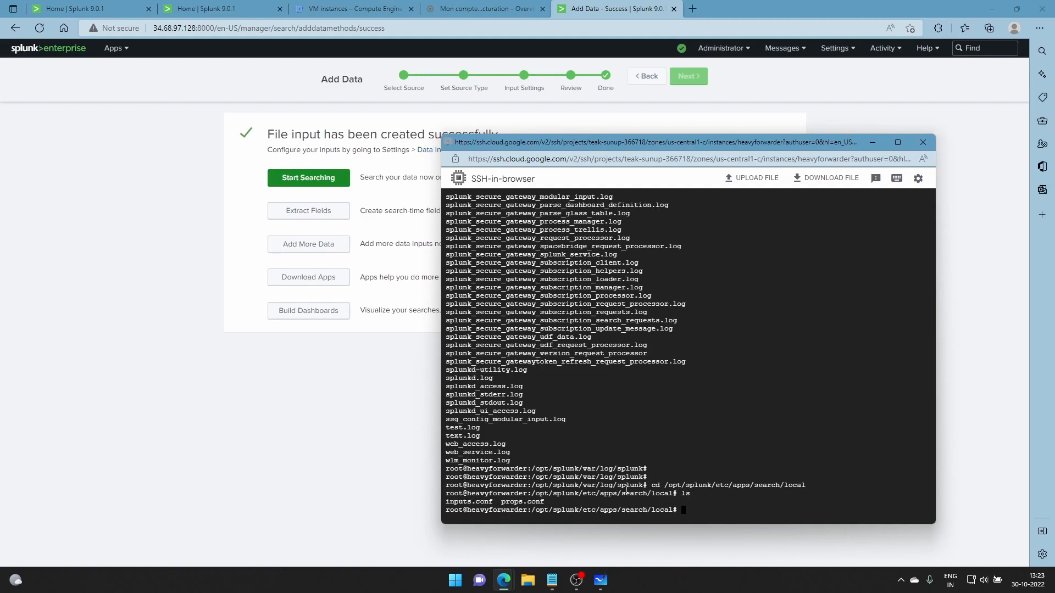
# Step: Open inputs.conf in nano, examine the monitor stanzas for the log files and exit without changes
pyautogui.write('nano inputs.conf')
pyautogui.press('Return')
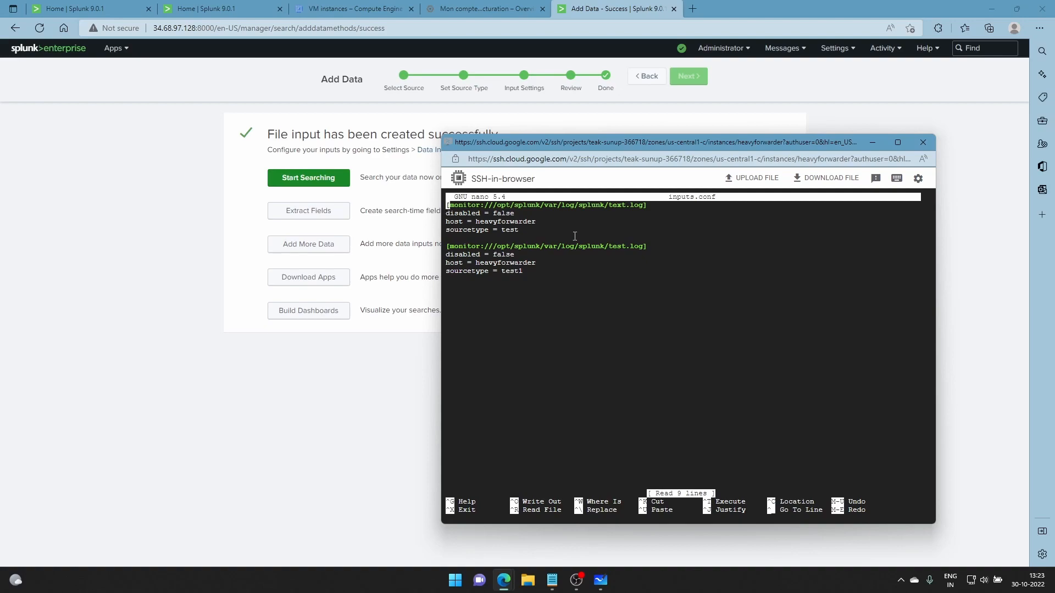
pyautogui.hotkey('ctrl', 'x')
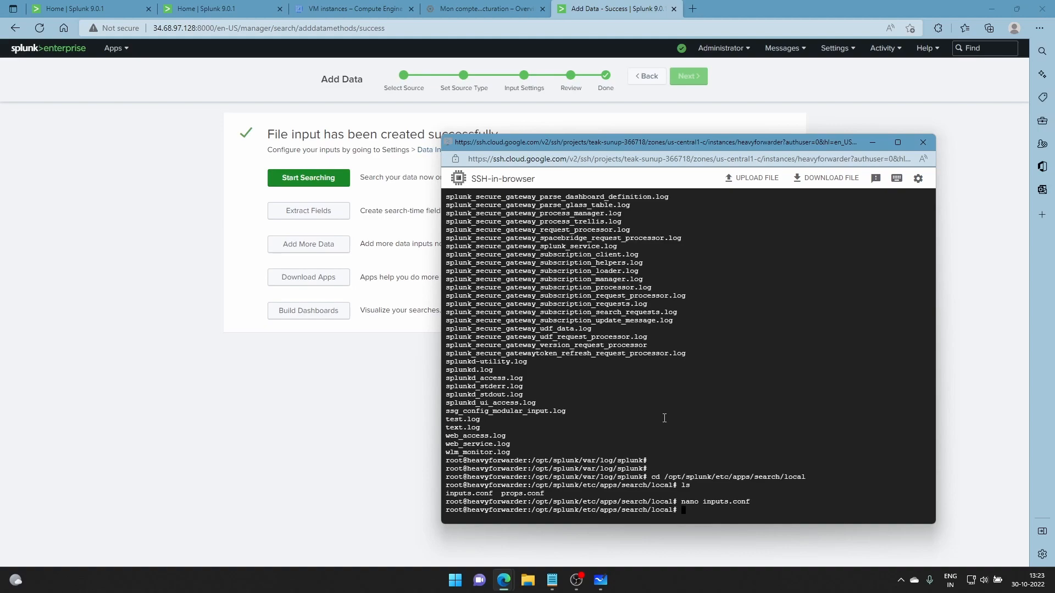
# Step: Move up three directory levels to /opt/splunk/etc and list its contents
pyautogui.write('cd')
pyautogui.write('..')
pyautogui.press('Return')
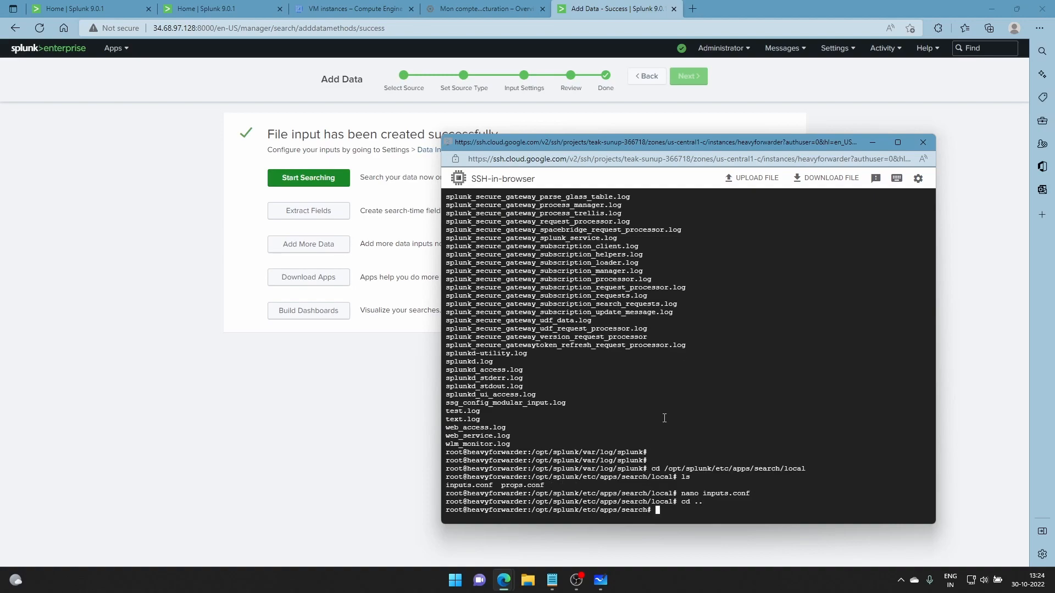
pyautogui.write('cd ..')
pyautogui.press('Return')
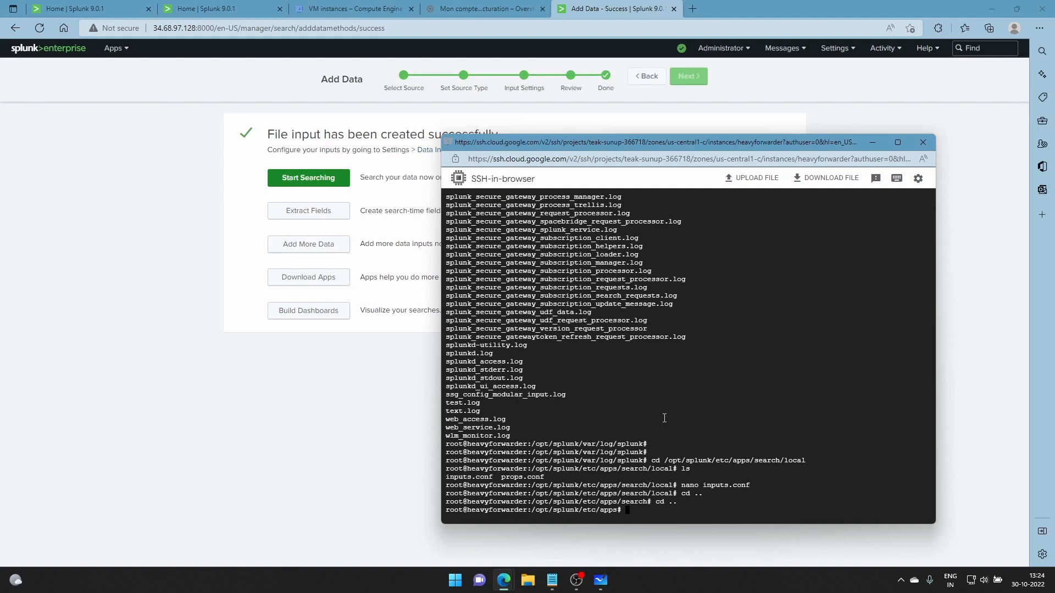
pyautogui.write('cd ..')
pyautogui.press('Return')
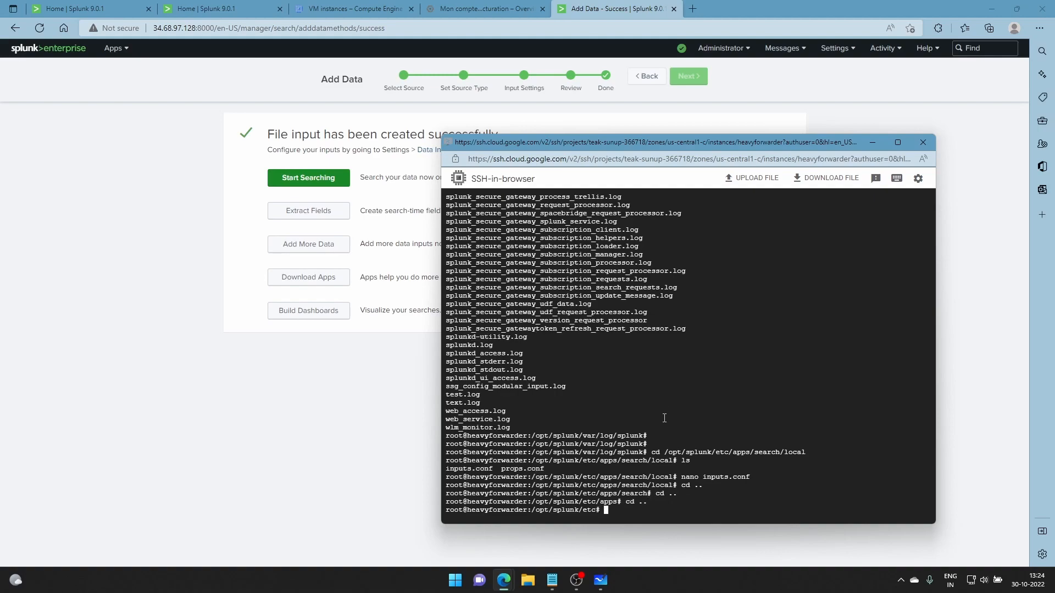
pyautogui.write('ls')
pyautogui.press('Return')
# Step: Change into the system directory under /opt/splunk/etc
pyautogui.write('s')
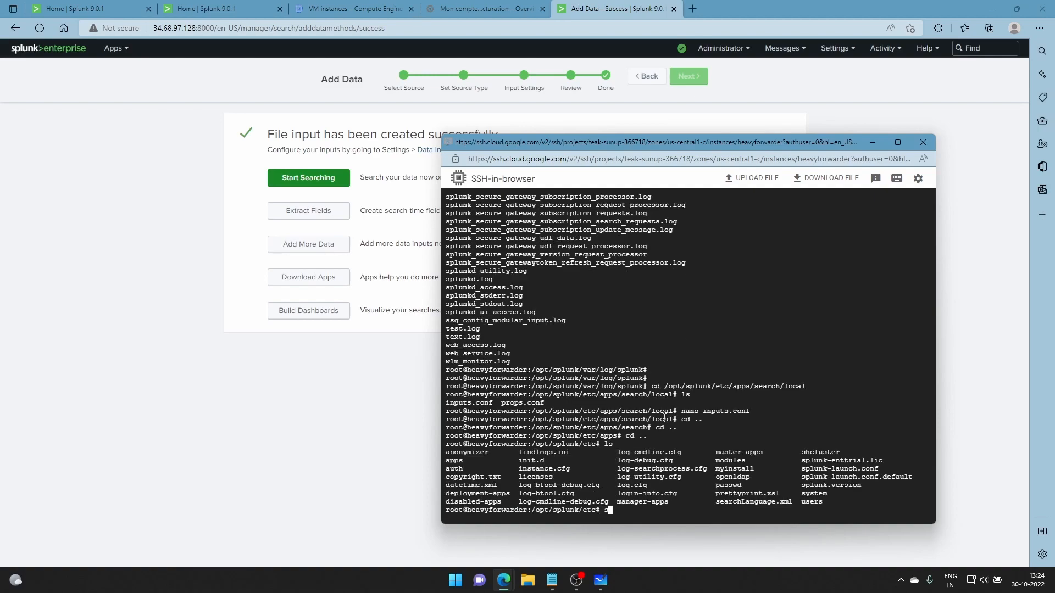
pyautogui.press('BackSpace')
pyautogui.write('cd system')
pyautogui.press('Return')
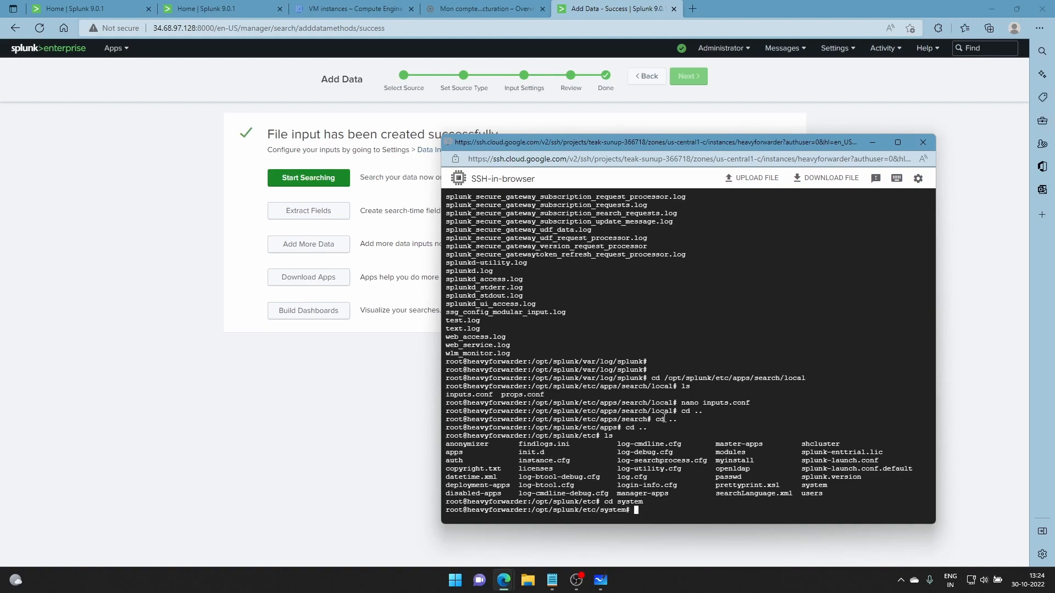
# Step: Change into the local directory under /opt/splunk/etc/system and list its files
pyautogui.write('cd local')
pyautogui.press('Return')
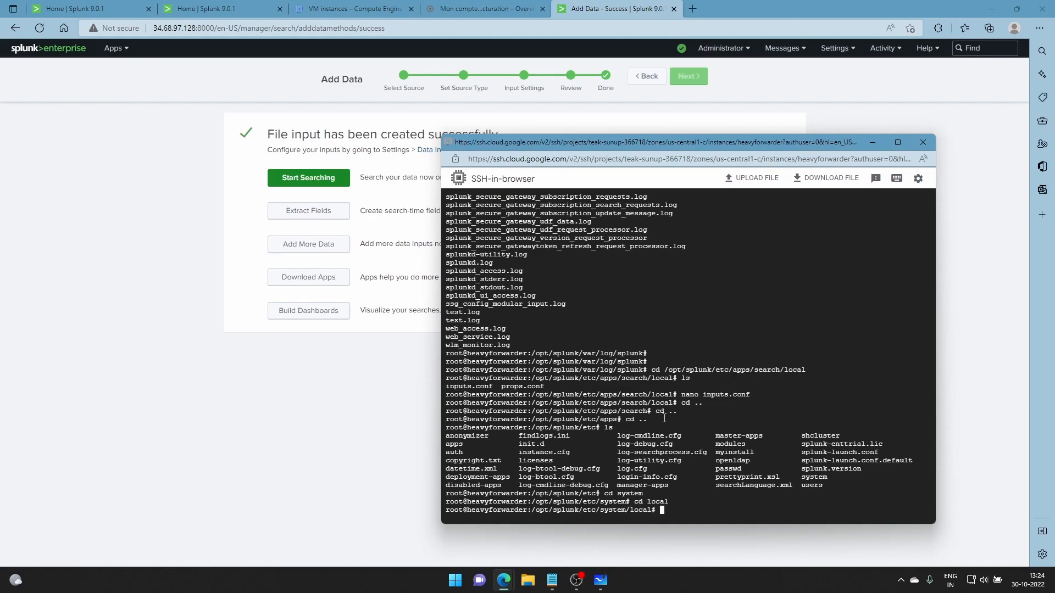
pyautogui.write('ls')
pyautogui.press('Return')
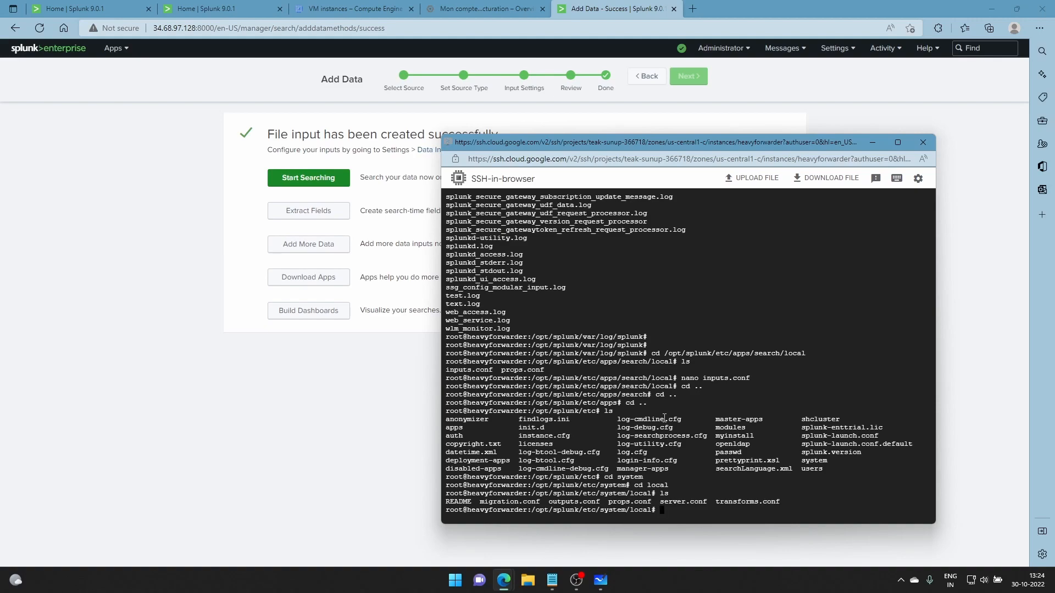
# Step: Open outputs.conf in nano and compare its errorGroup and successGroup stanzas with the Notepad notes and the Whiteboard routing diagram
pyautogui.write('nano outputs.conf')
pyautogui.press('Return')
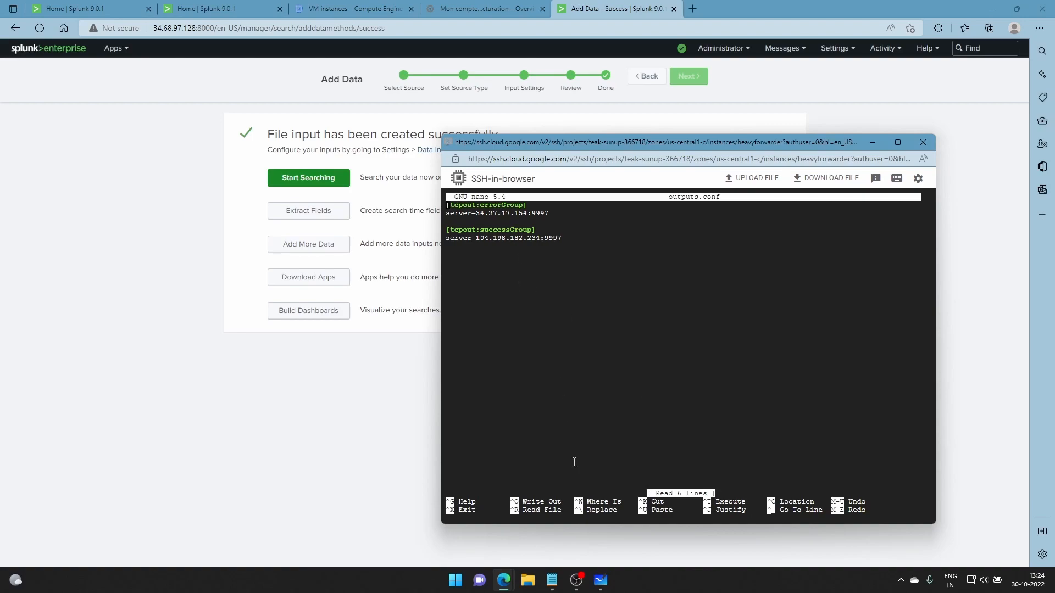
pyautogui.moveTo(594, 584)
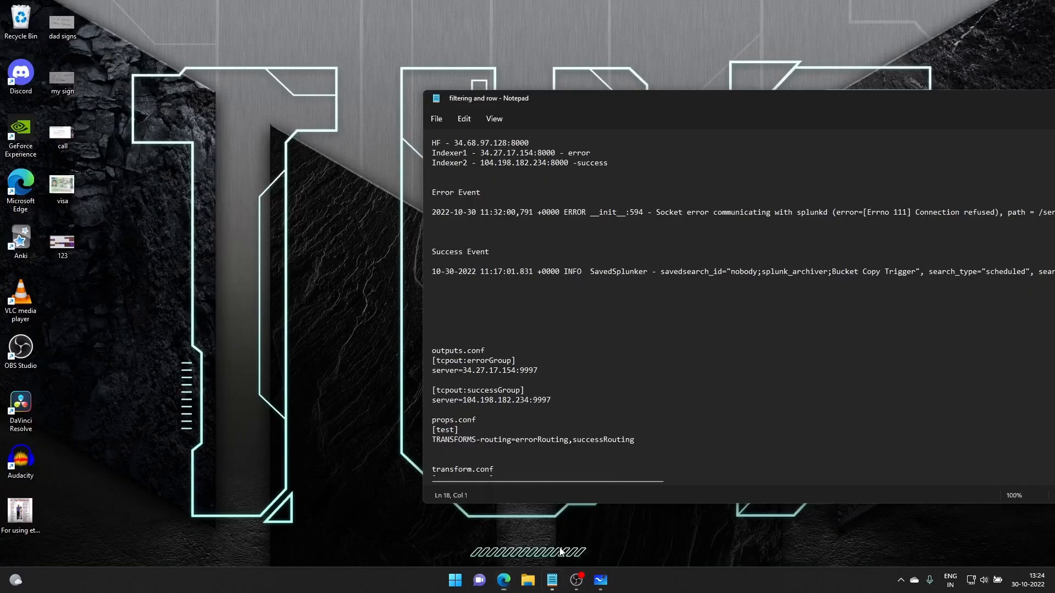
pyautogui.click(549, 522)
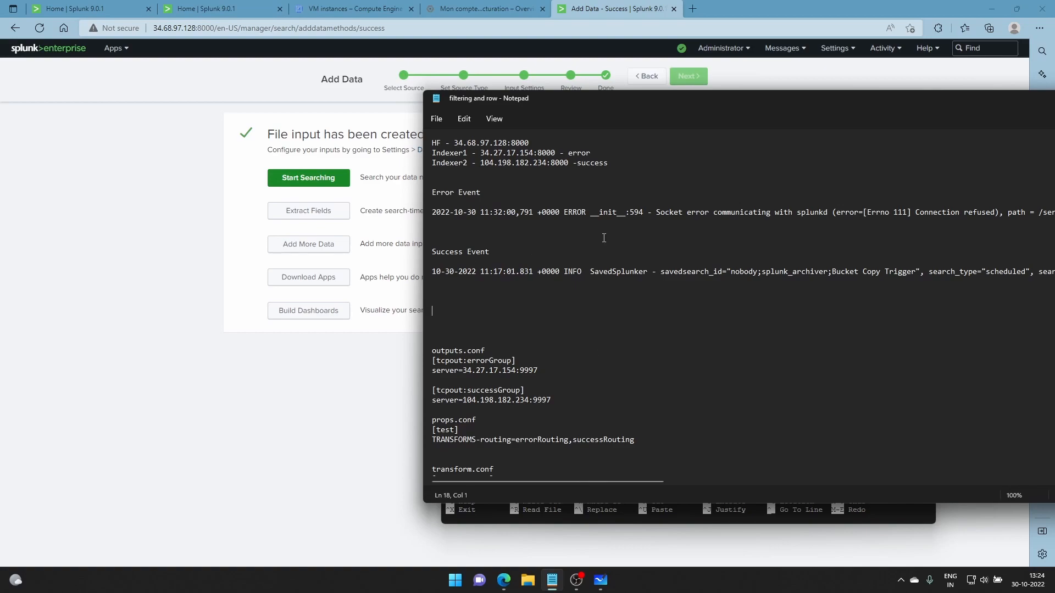
pyautogui.click(609, 6)
pyautogui.moveTo(552, 580)
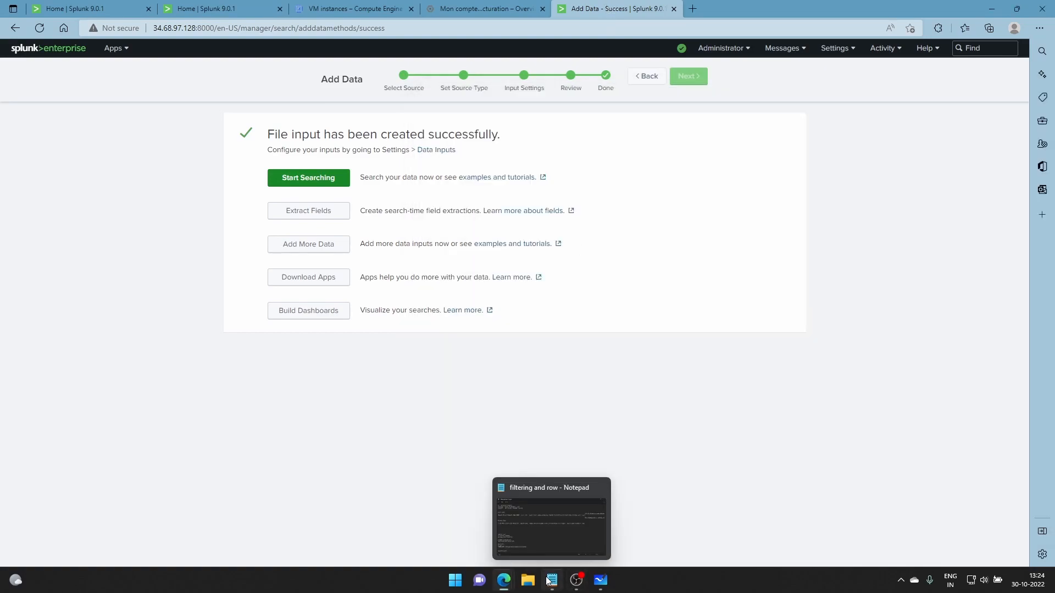
pyautogui.moveTo(504, 580)
pyautogui.click(538, 547)
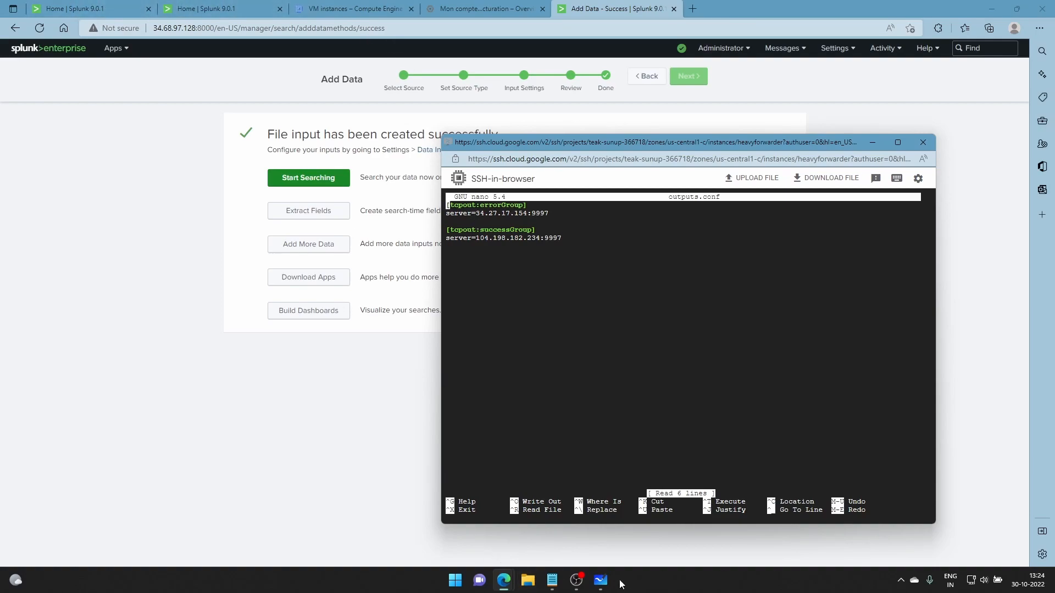
pyautogui.click(603, 589)
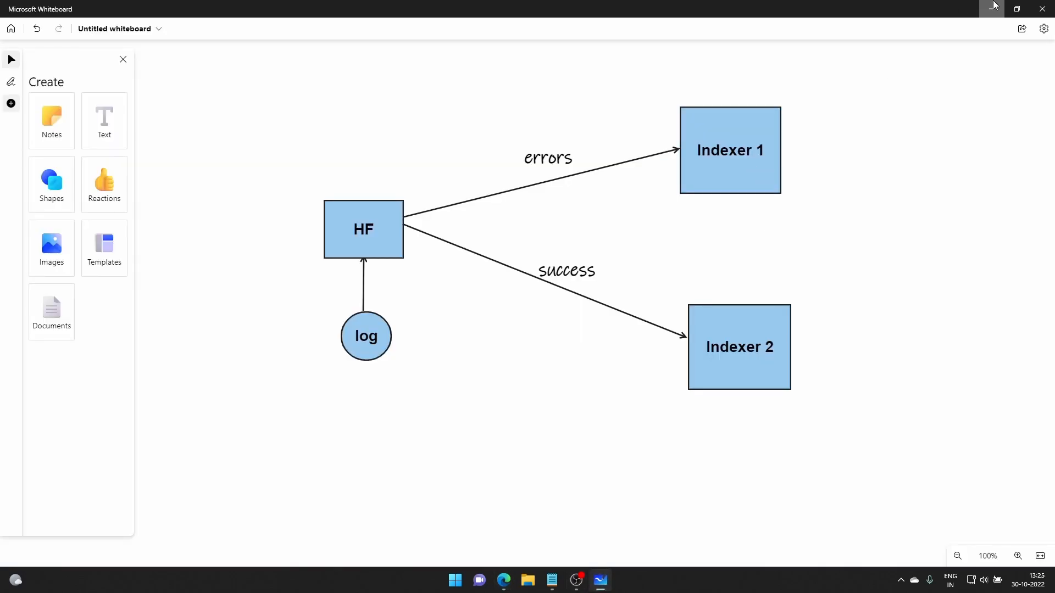
pyautogui.click(994, 6)
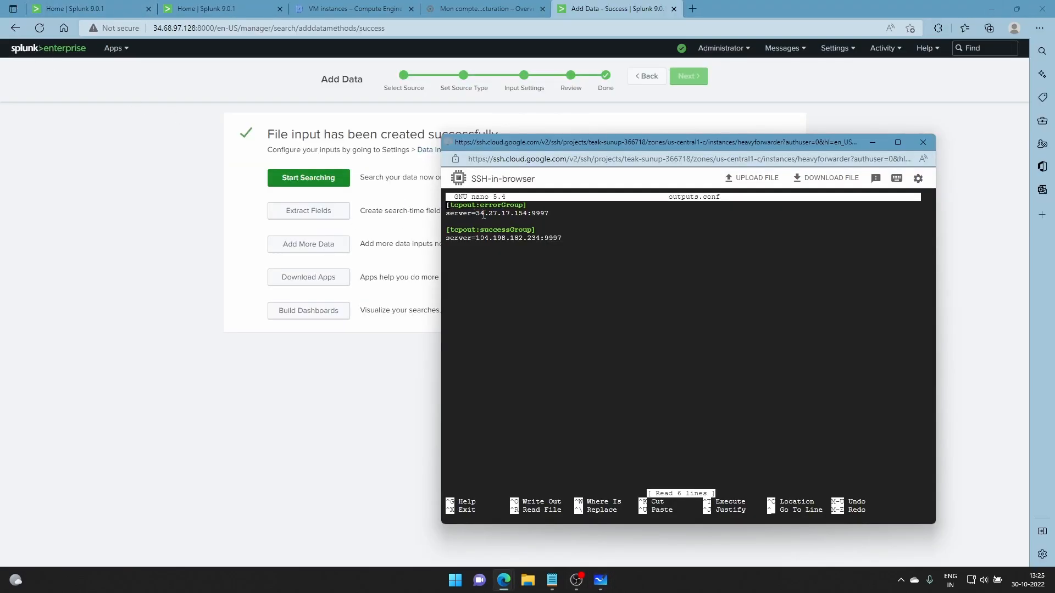
# Step: Check the server addresses in outputs.conf against the external IPs in the VM instances list and exit nano without changes
pyautogui.click(346, 8)
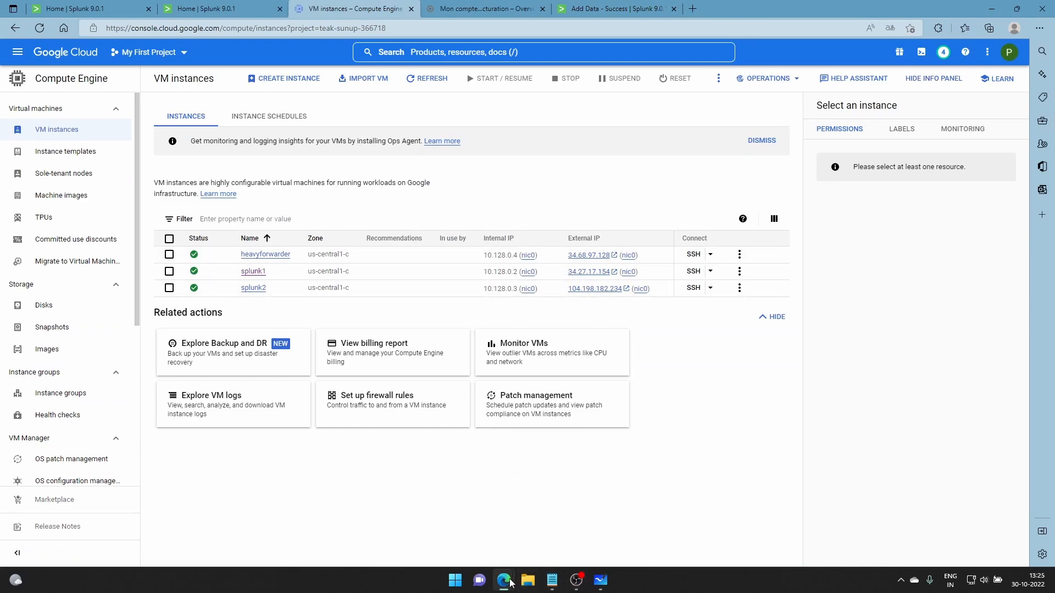
pyautogui.moveTo(504, 580)
pyautogui.click(552, 527)
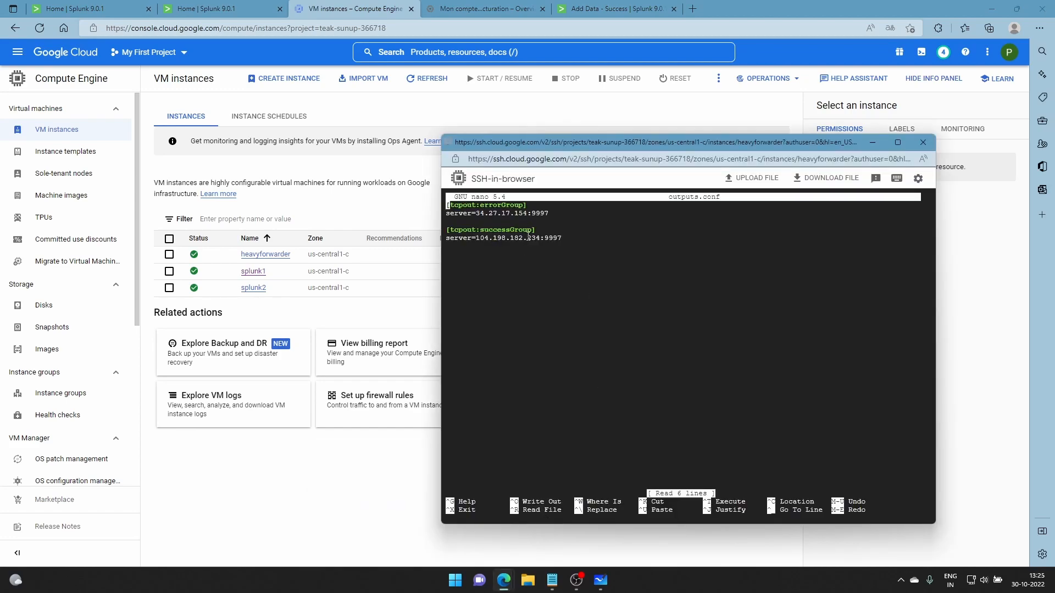
pyautogui.moveTo(580, 142); pyautogui.dragTo(591, 302)
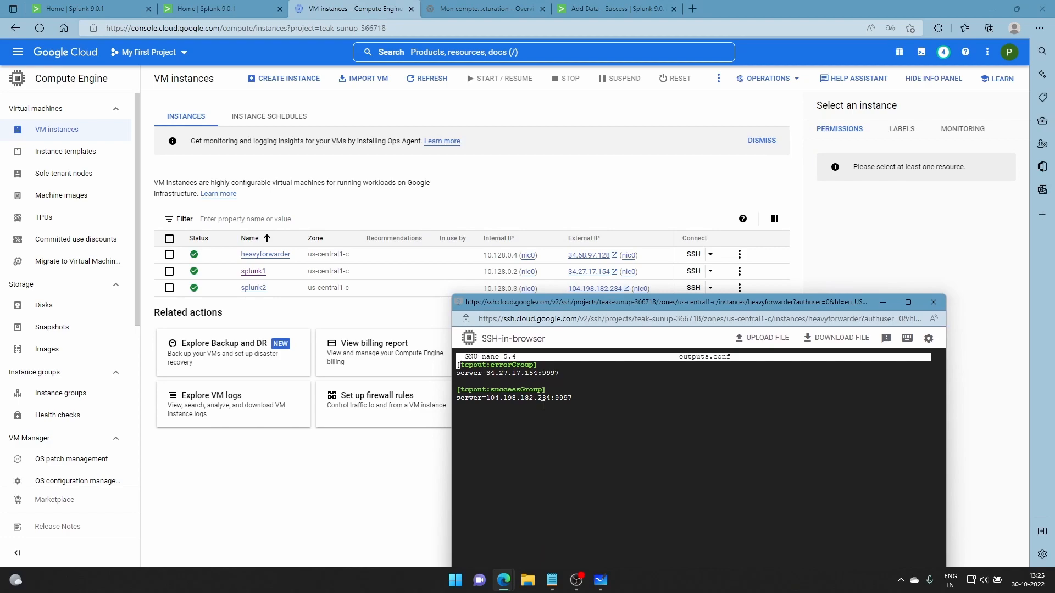
pyautogui.moveTo(581, 303); pyautogui.dragTo(530, 160)
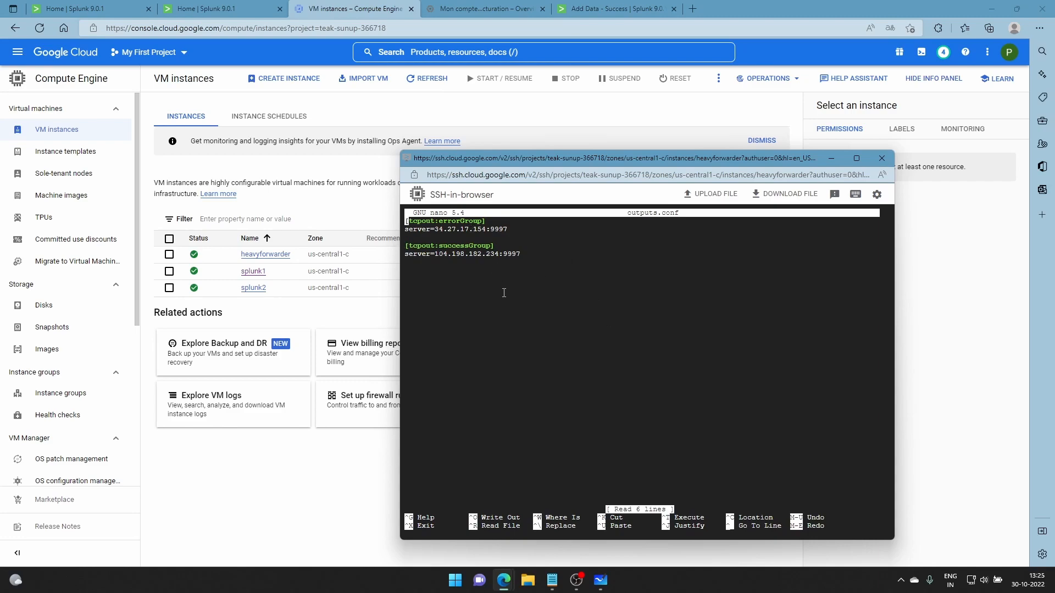
pyautogui.hotkey('ctrl', 'x')
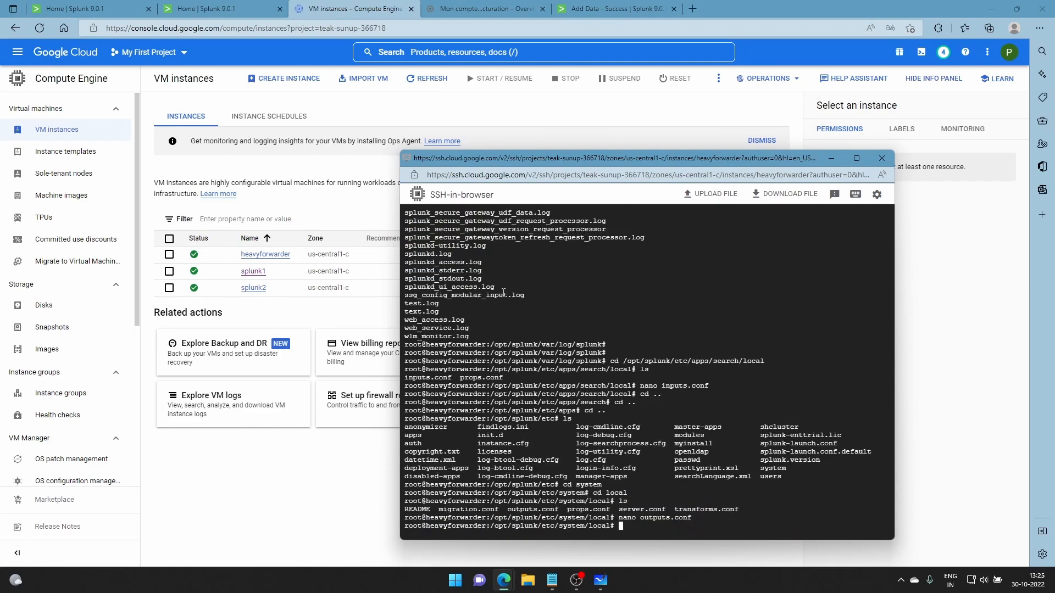
# Step: List the directory's files, open props.conf in nano and rename its stanza to [test1]
pyautogui.moveTo(604, 160); pyautogui.dragTo(552, 98)
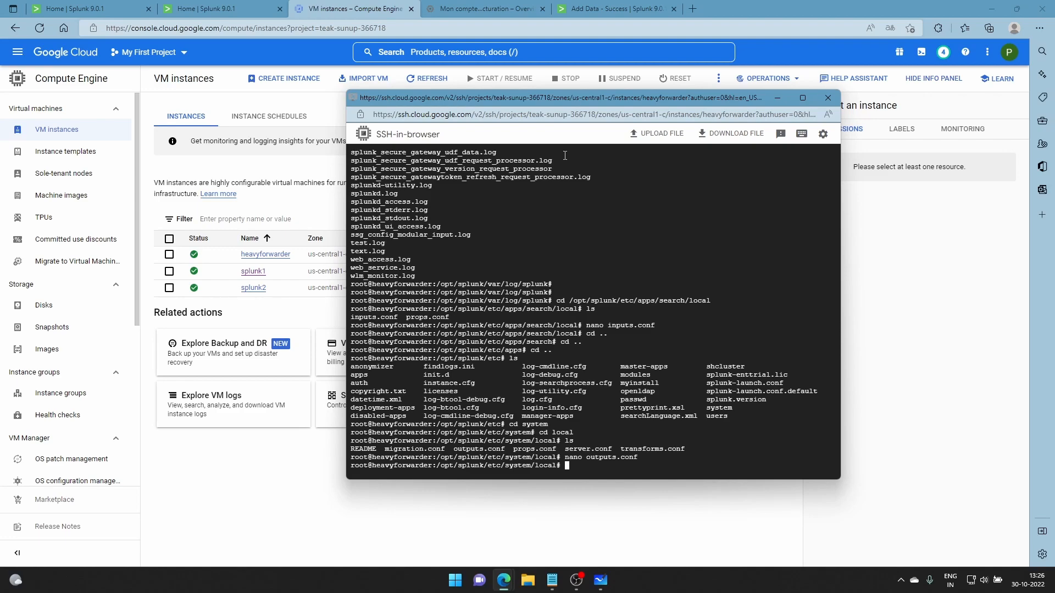
pyautogui.write('ls')
pyautogui.press('Return')
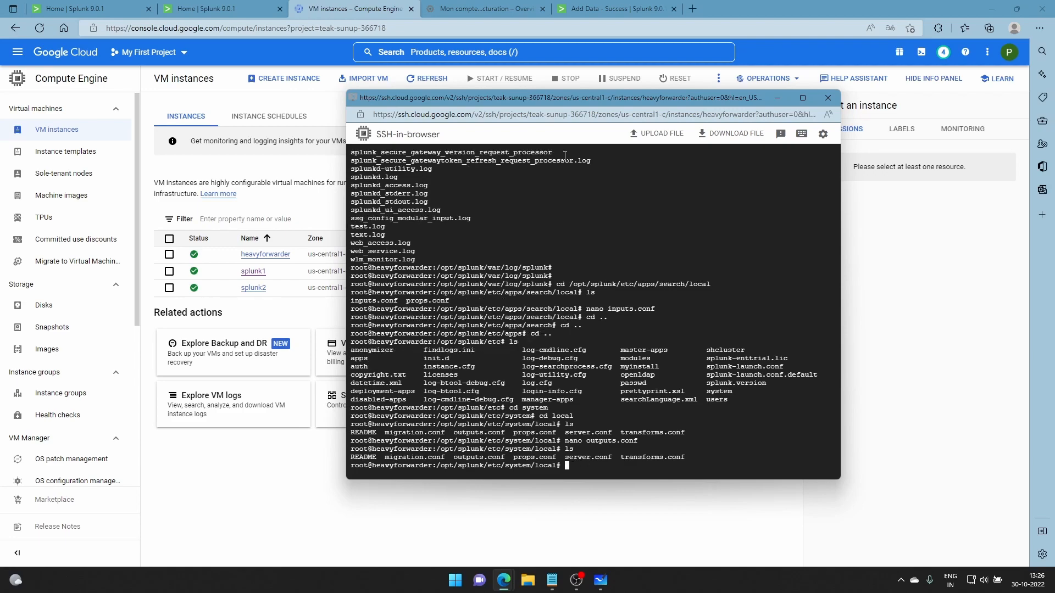
pyautogui.write('nano props.conf')
pyautogui.press('Return')
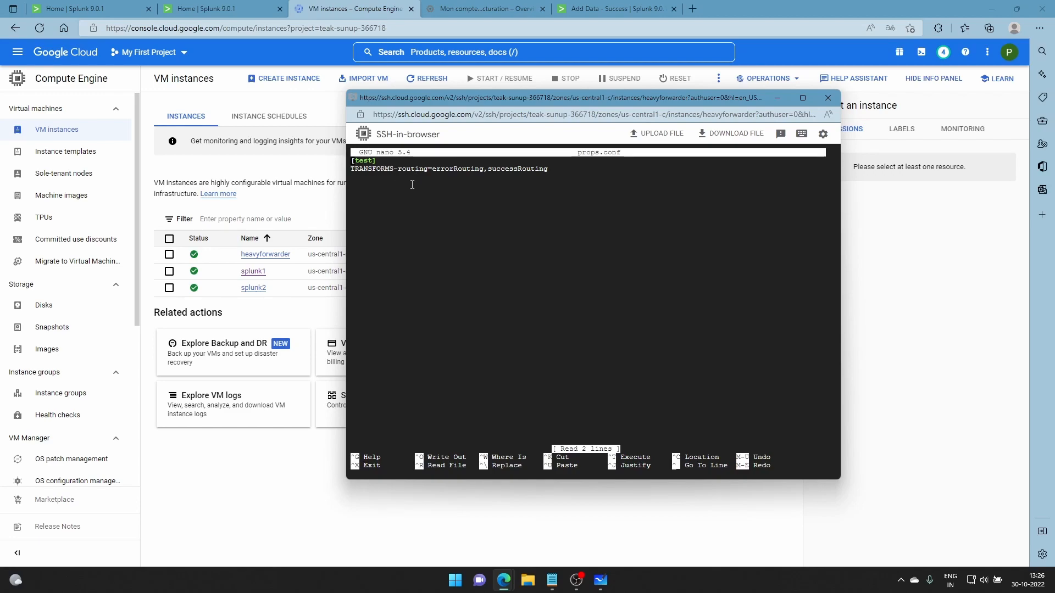
pyautogui.press('Right')
pyautogui.press('Right')
pyautogui.press('Right')
pyautogui.press('Right')
pyautogui.write('1')
# Step: Go back to the heavyforwarder SSH window, save props.conf under the same name and exit nano
pyautogui.click(610, 9)
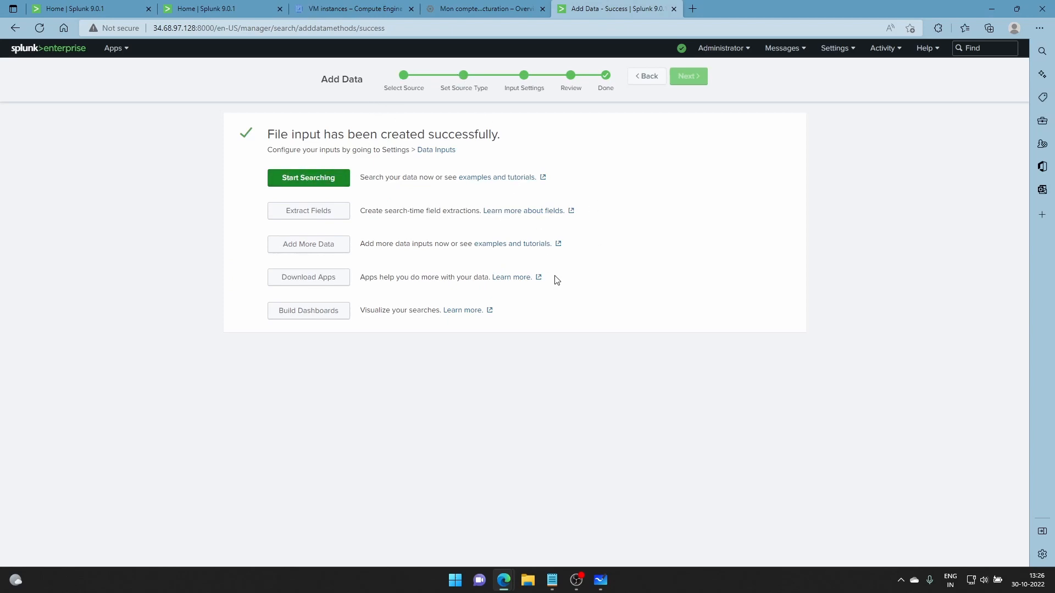
pyautogui.moveTo(503, 580)
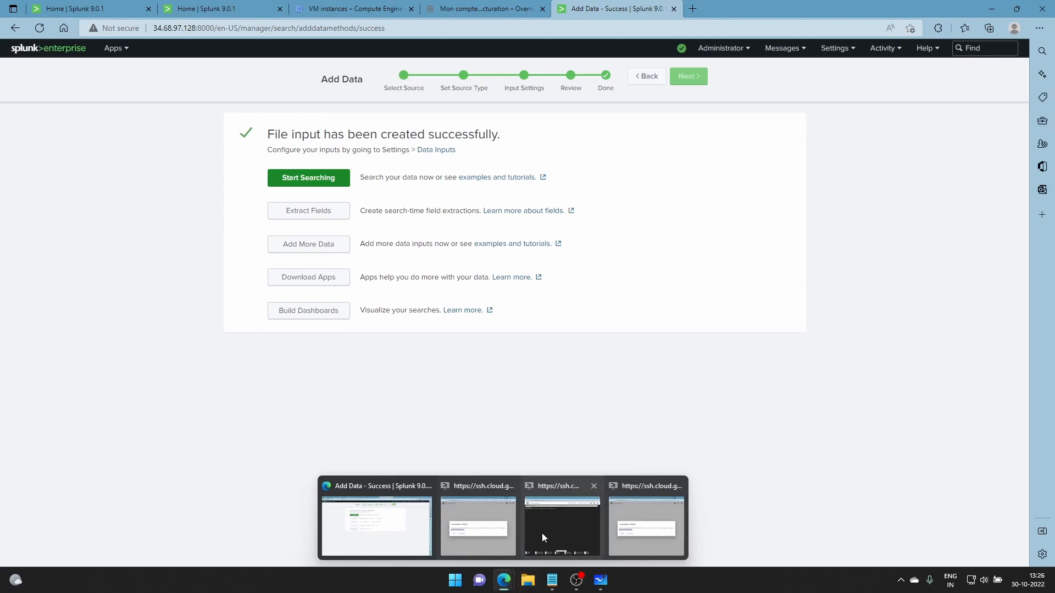
pyautogui.click(542, 533)
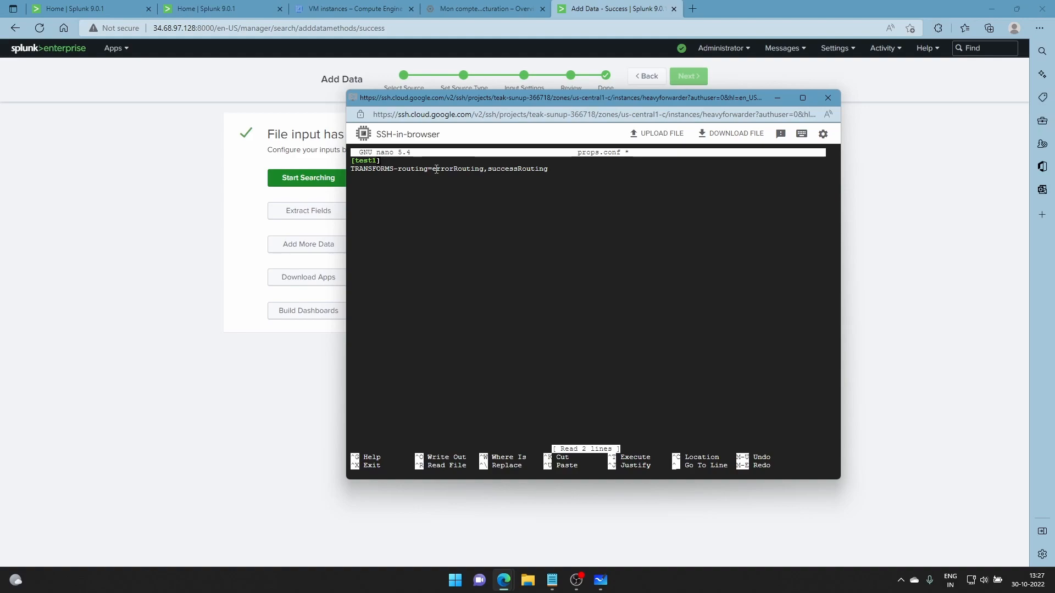
pyautogui.hotkey('ctrl', 'x')
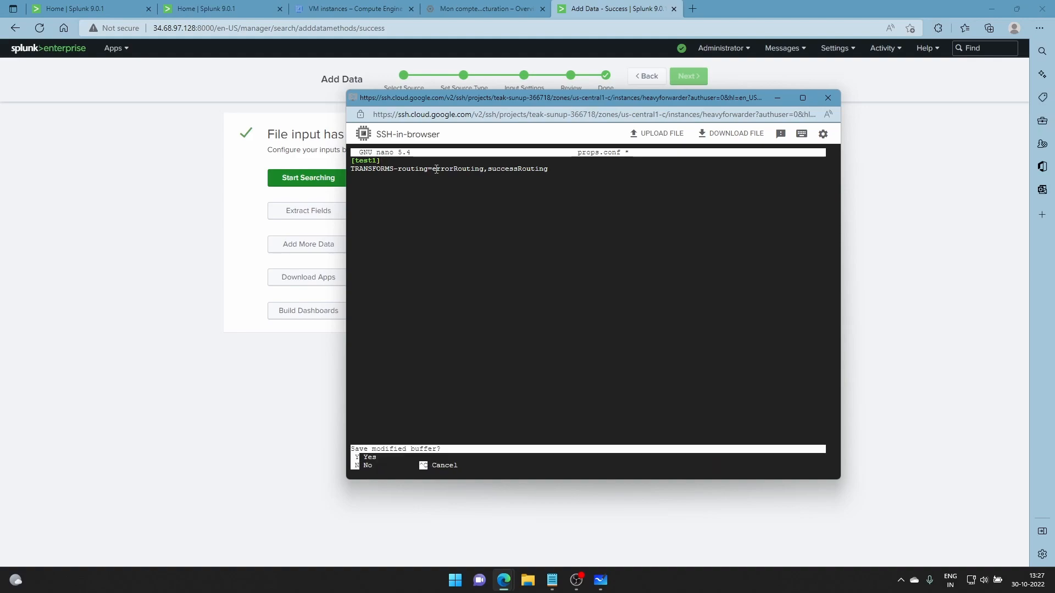
pyautogui.press('y')
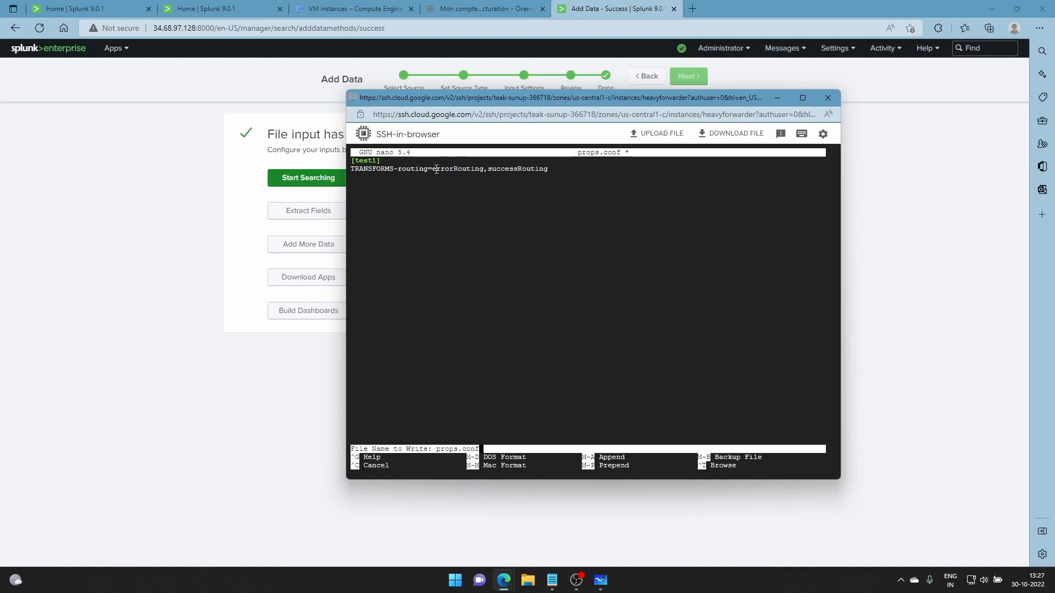
pyautogui.press('Return')
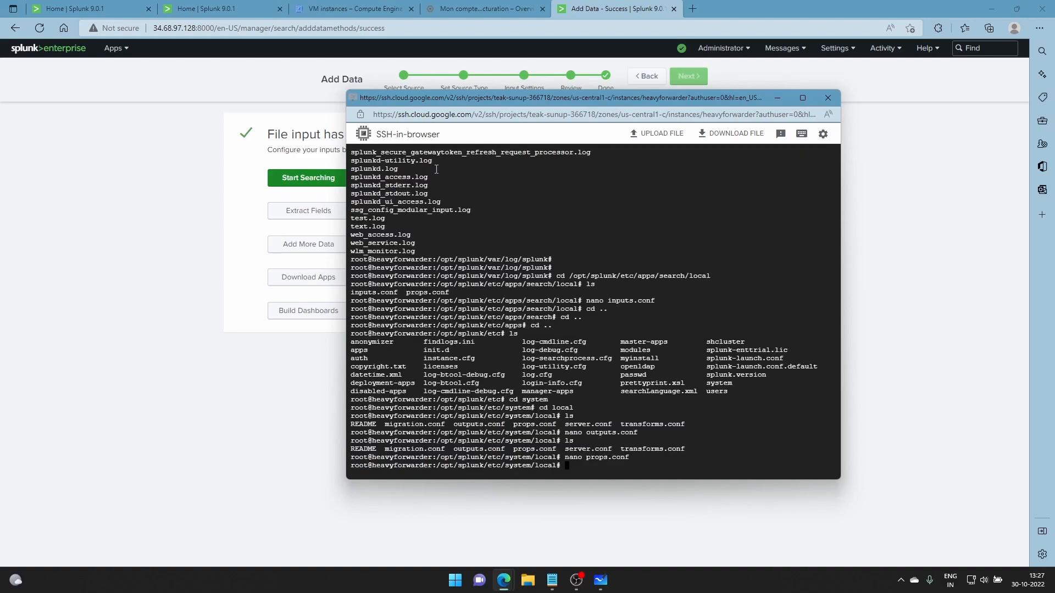
# Step: Open transforms.conf in nano to view the errorRouting and successRouting stanzas
pyautogui.write('nano')
pyautogui.write('tran')
pyautogui.press('Tab')
pyautogui.press('Return')
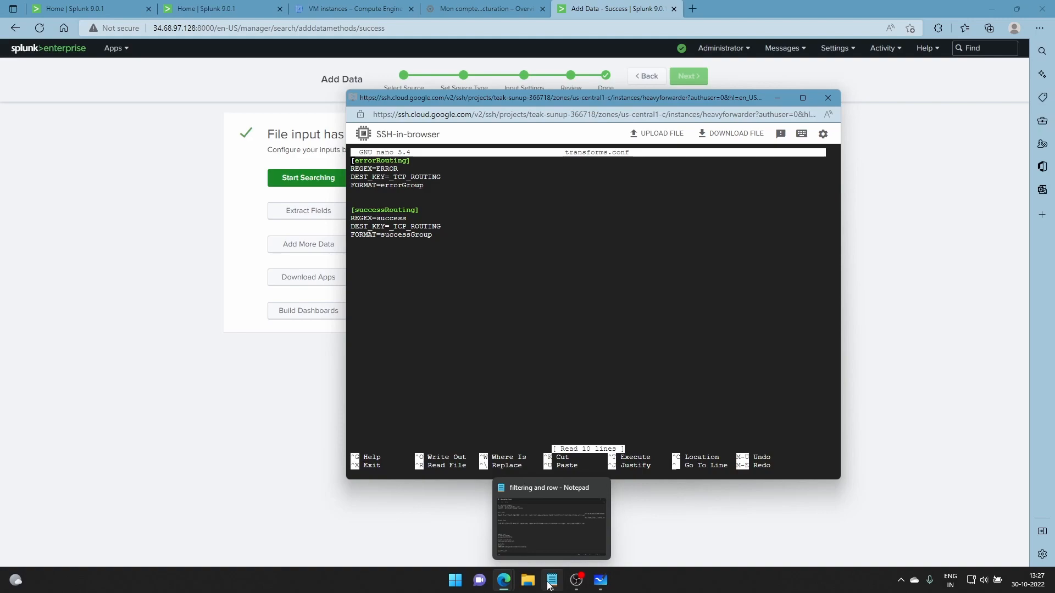
# Step: Switch to the Notepad notes and rename the stanza under props.conf to [test1]
pyautogui.click(549, 552)
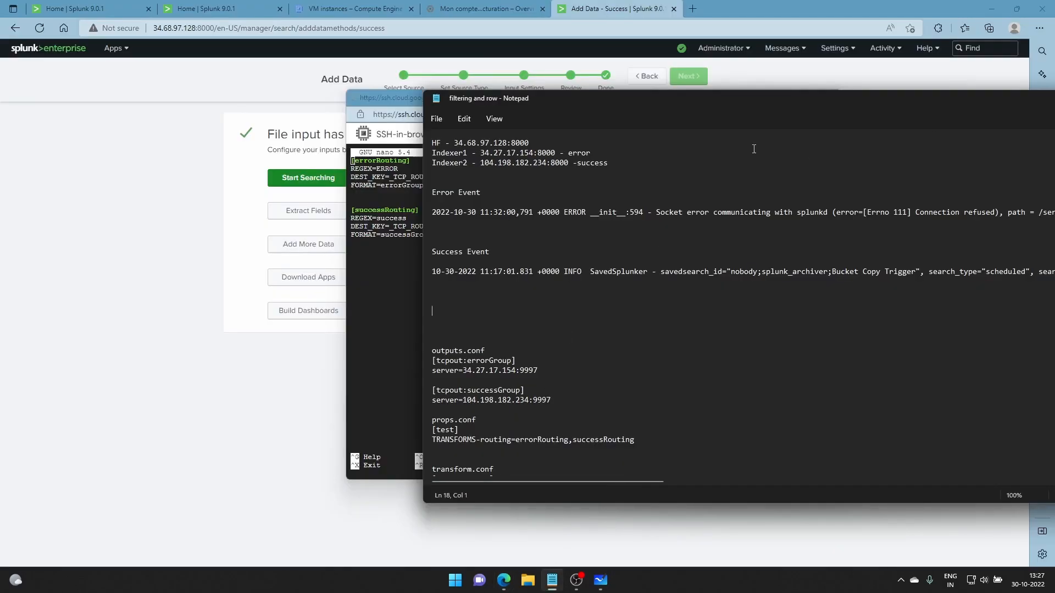
pyautogui.scroll(-3, 697, 335)
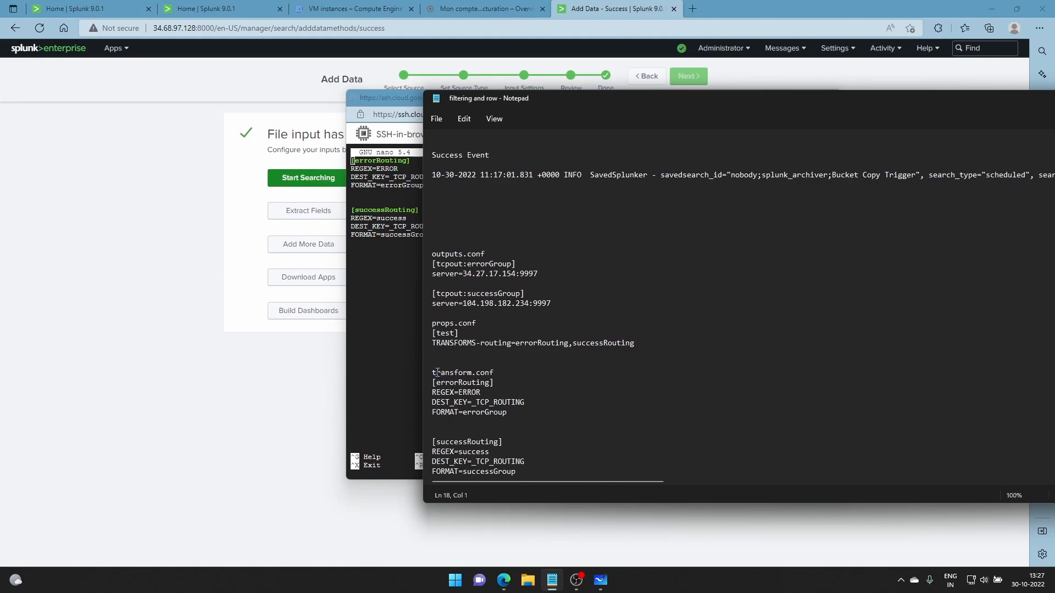
pyautogui.moveTo(436, 372); pyautogui.dragTo(486, 373)
pyautogui.click(468, 322)
pyautogui.click(463, 254)
pyautogui.click(450, 332)
pyautogui.press('Right')
pyautogui.write('1')
pyautogui.press('Right')
# Step: Compare the errorRouting regex ERROR with the sample error event in the notes and review the Whiteboard routing diagram
pyautogui.click(461, 394)
pyautogui.moveTo(460, 393); pyautogui.dragTo(482, 393)
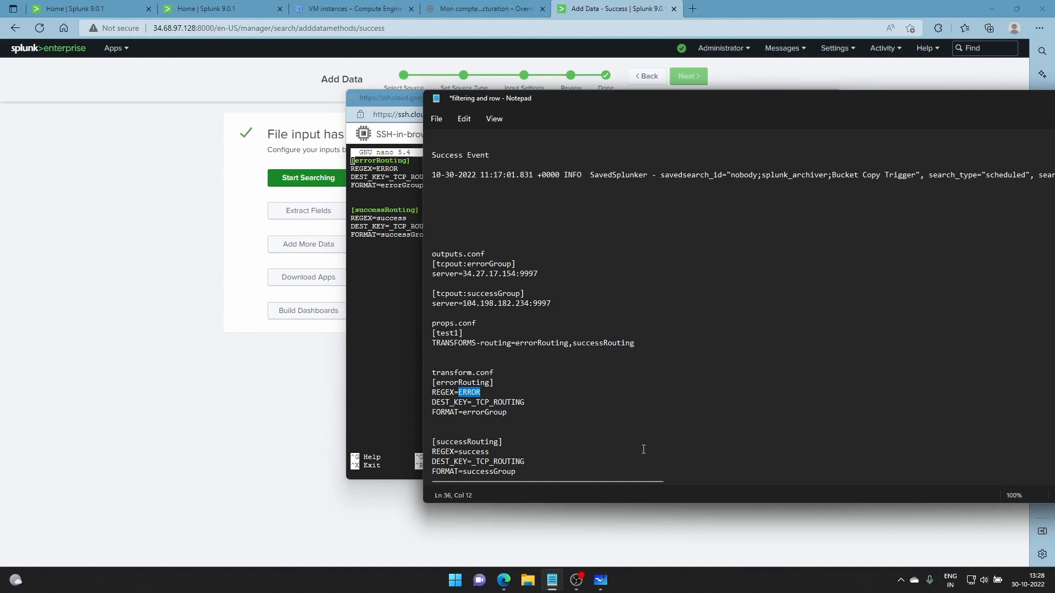
pyautogui.scroll(3, 739, 365)
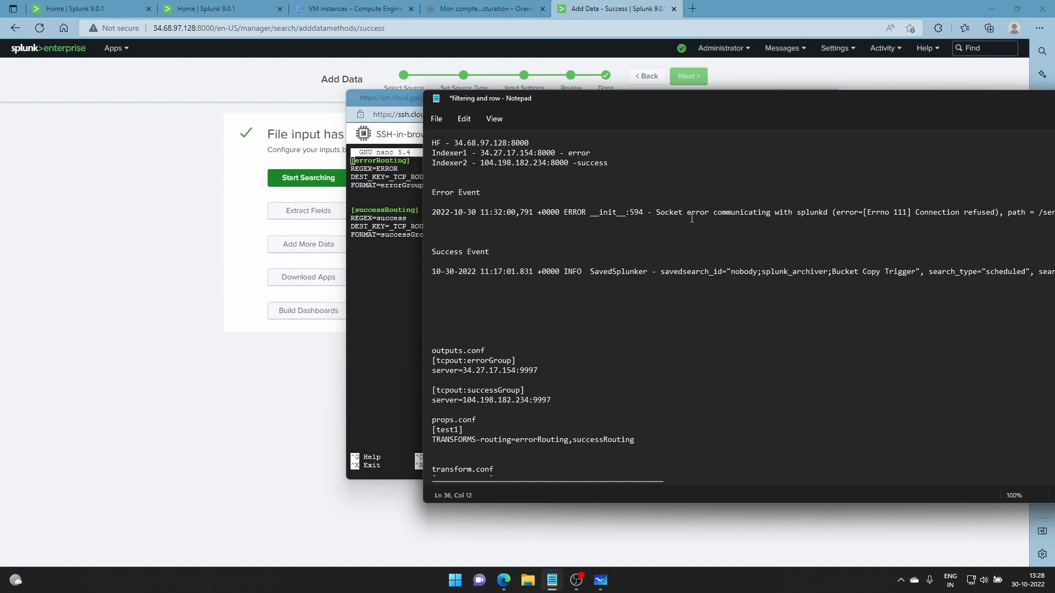
pyautogui.moveTo(688, 213); pyautogui.dragTo(707, 213)
pyautogui.click(687, 212)
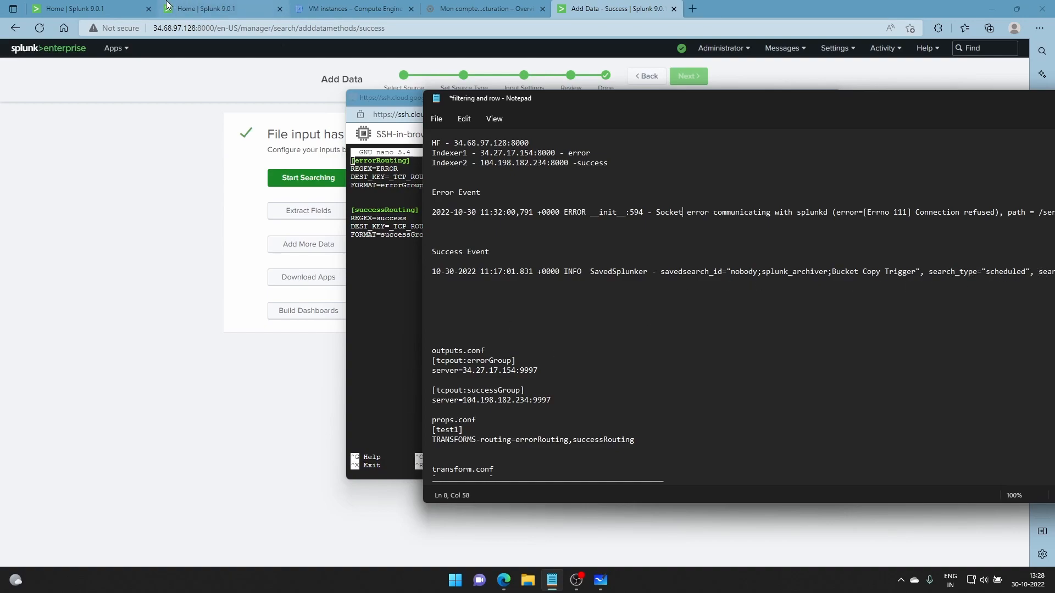
pyautogui.click(600, 580)
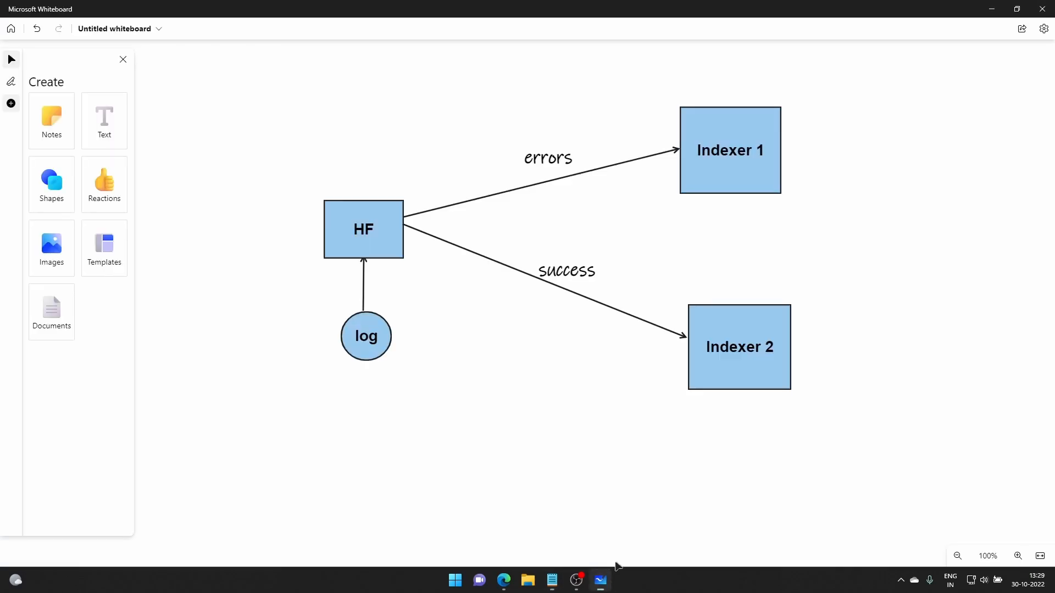
pyautogui.click(994, 8)
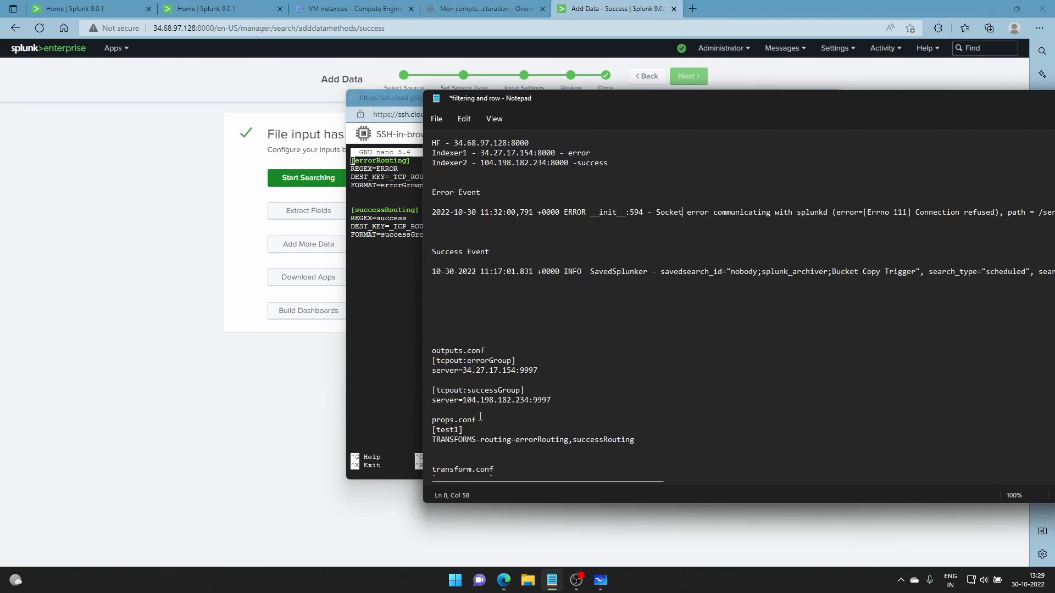
pyautogui.scroll(-3, 467, 422)
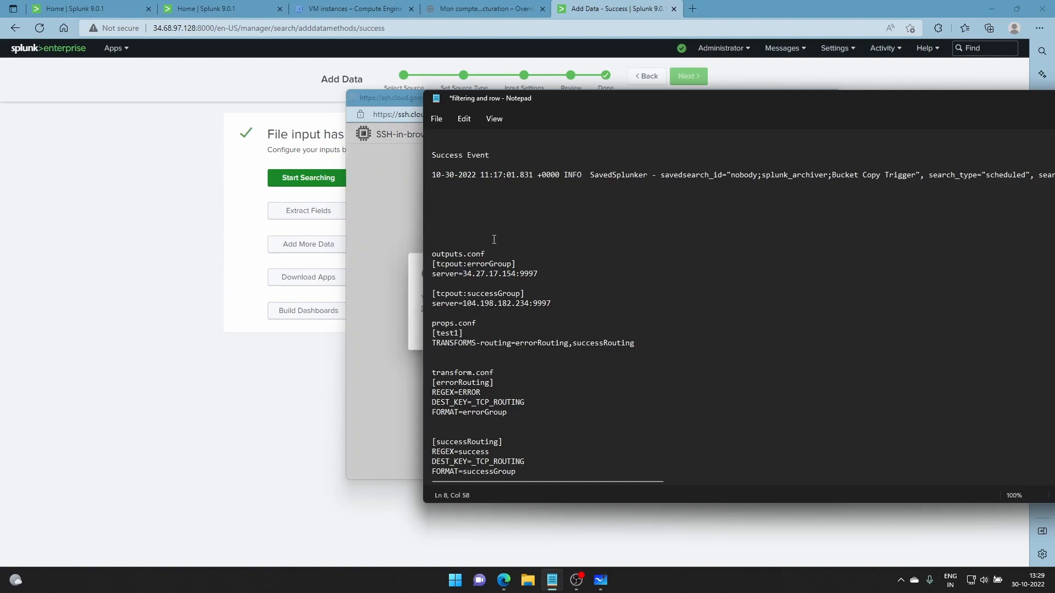
# Step: Retry the dropped SSH connection to heavyforwarder and return to the configuration notes in Notepad
pyautogui.click(378, 266)
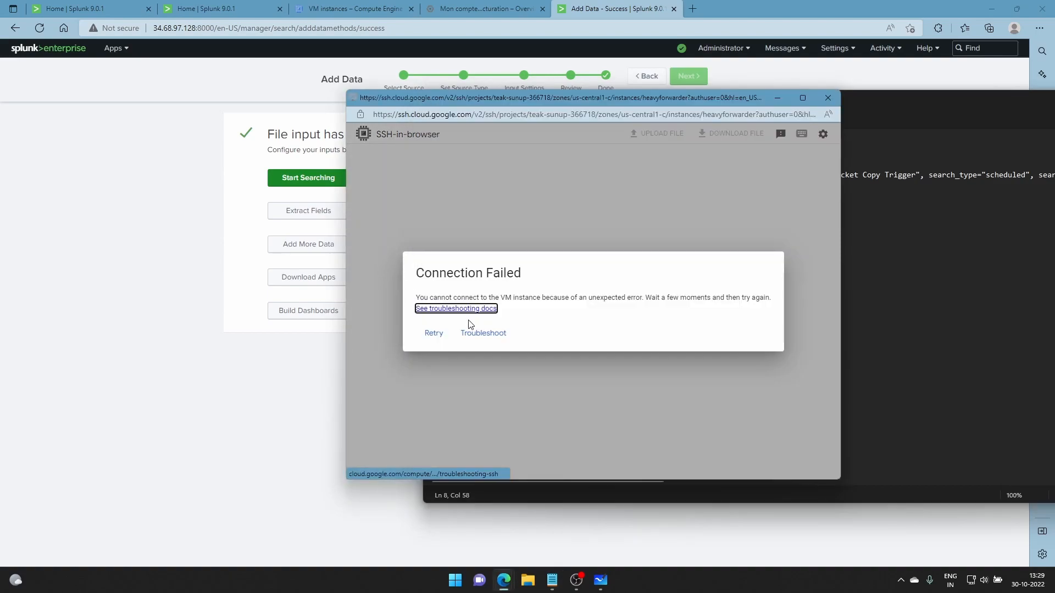
pyautogui.click(433, 335)
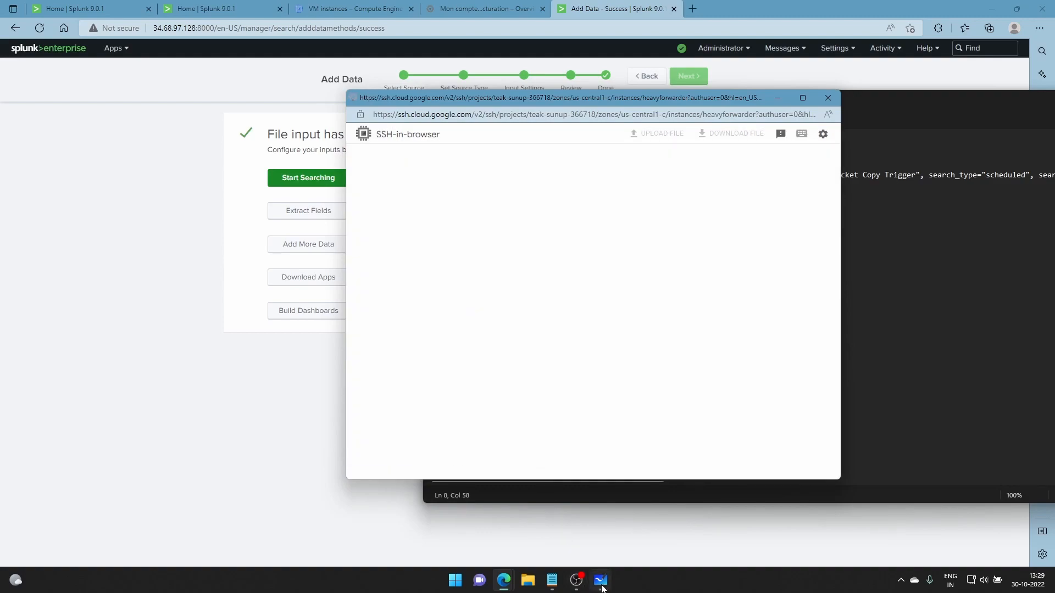
pyautogui.moveTo(551, 580)
pyautogui.click(546, 540)
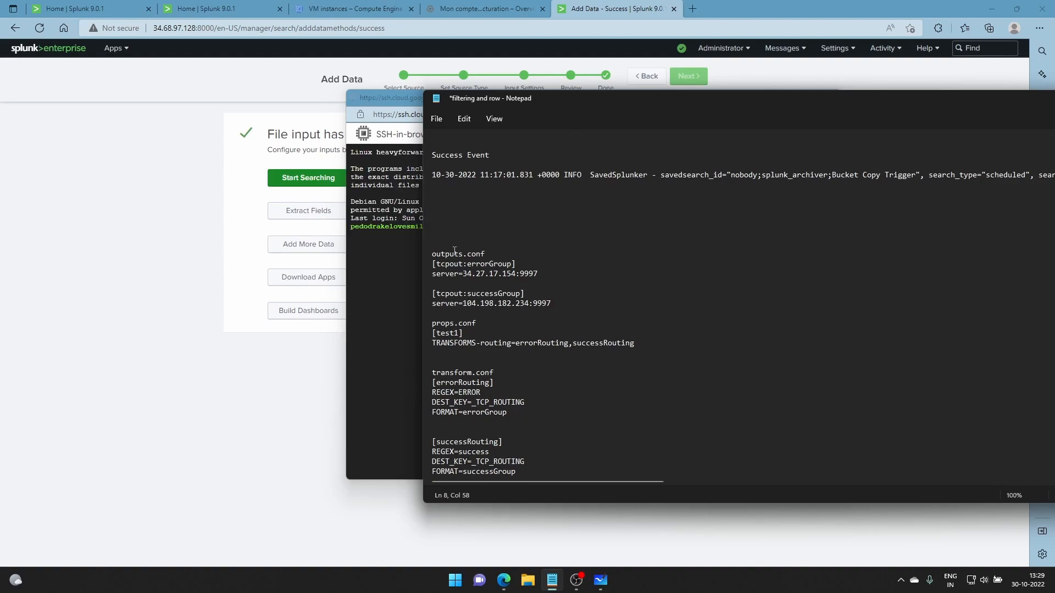
# Step: Become root in the heavyforwarder SSH session, change to /opt/splunk/etc/system/local and list its files
pyautogui.click(410, 279)
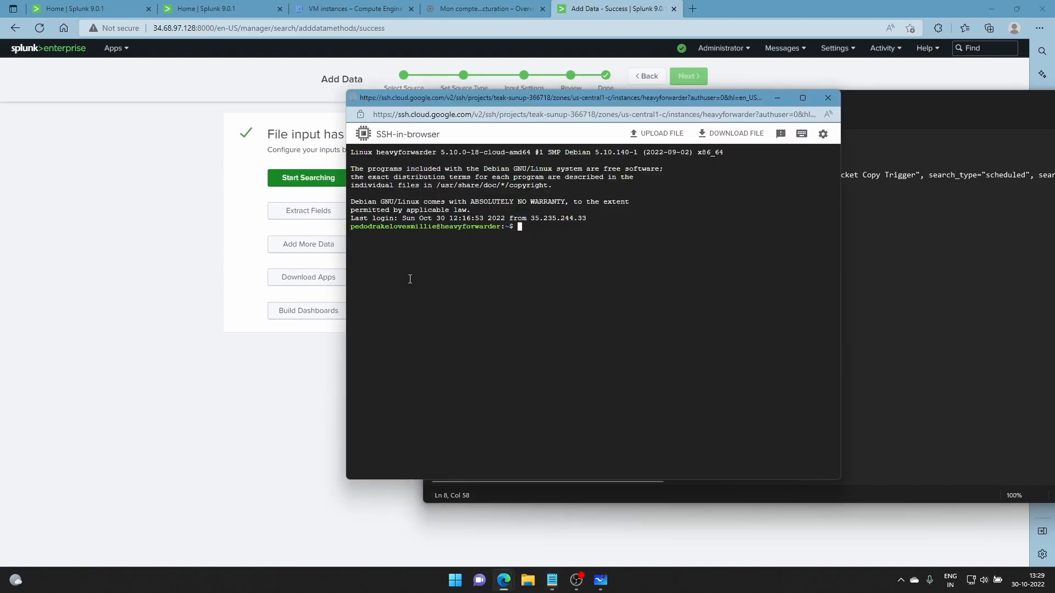
pyautogui.write('sudo su')
pyautogui.press('Return')
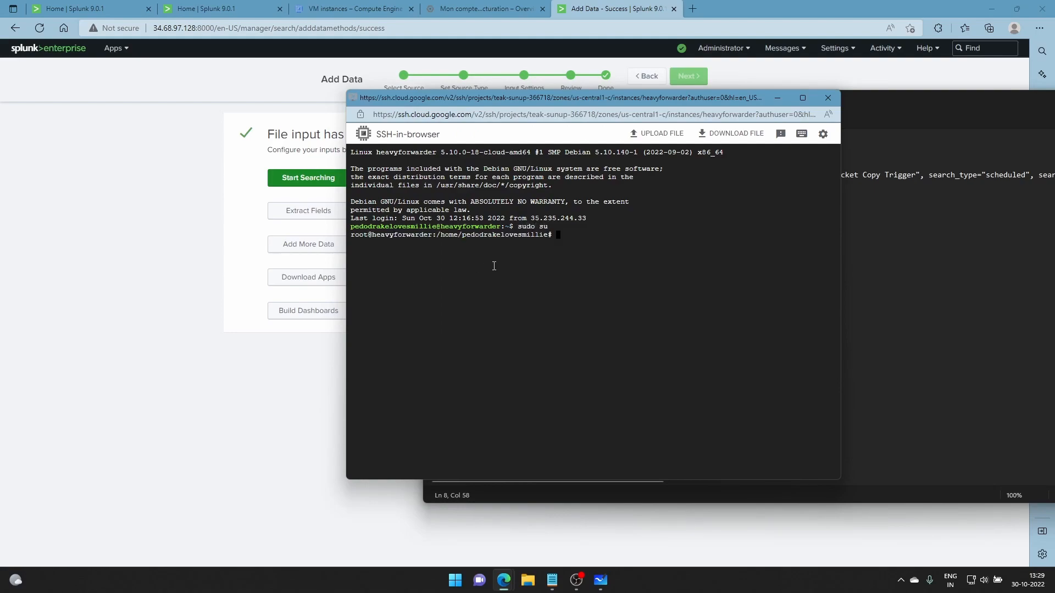
pyautogui.press('Up')
pyautogui.press('Up')
pyautogui.press('Up')
pyautogui.press('Up')
pyautogui.press('Return')
pyautogui.write('ls')
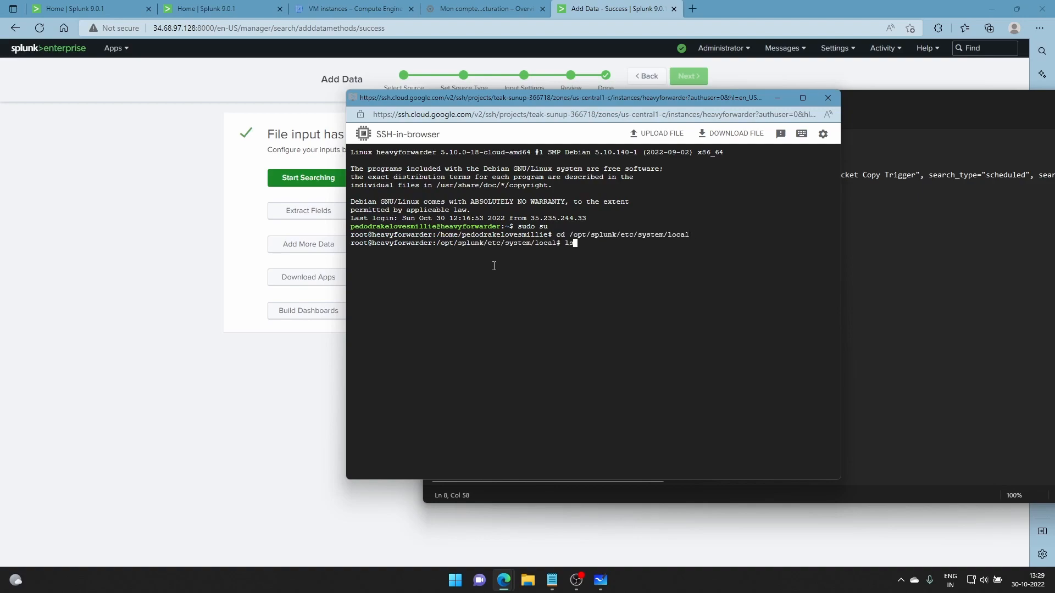
pyautogui.press('Return')
# Step: Open transforms.conf in nano despite the existing edit lock, review the errorRouting and successRouting stanzas, and exit without changes
pyautogui.write('nano t')
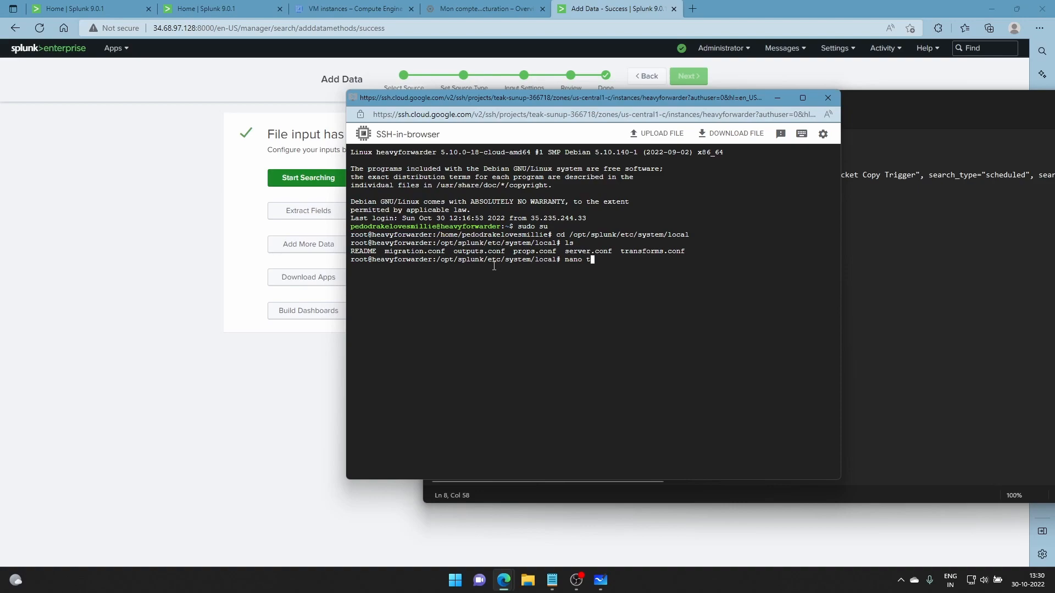
pyautogui.press('Tab')
pyautogui.press('Return')
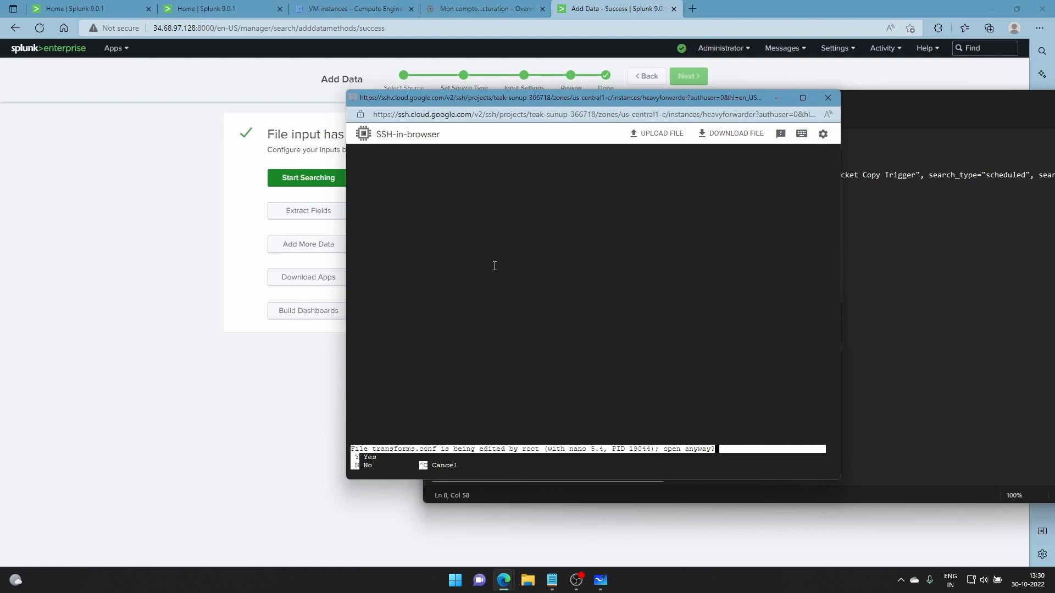
pyautogui.press('y')
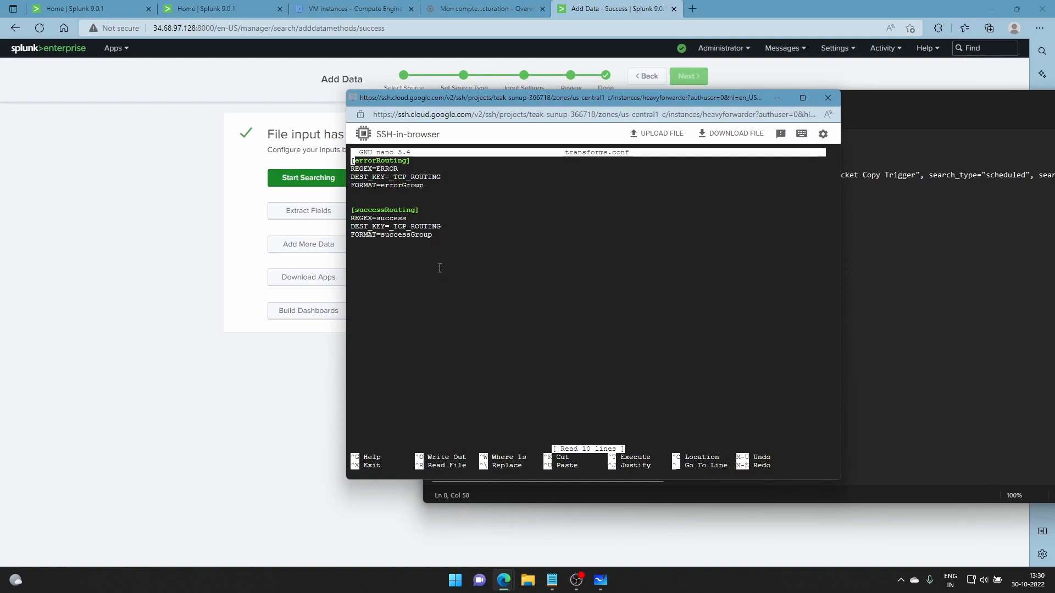
pyautogui.hotkey('ctrl', 'x')
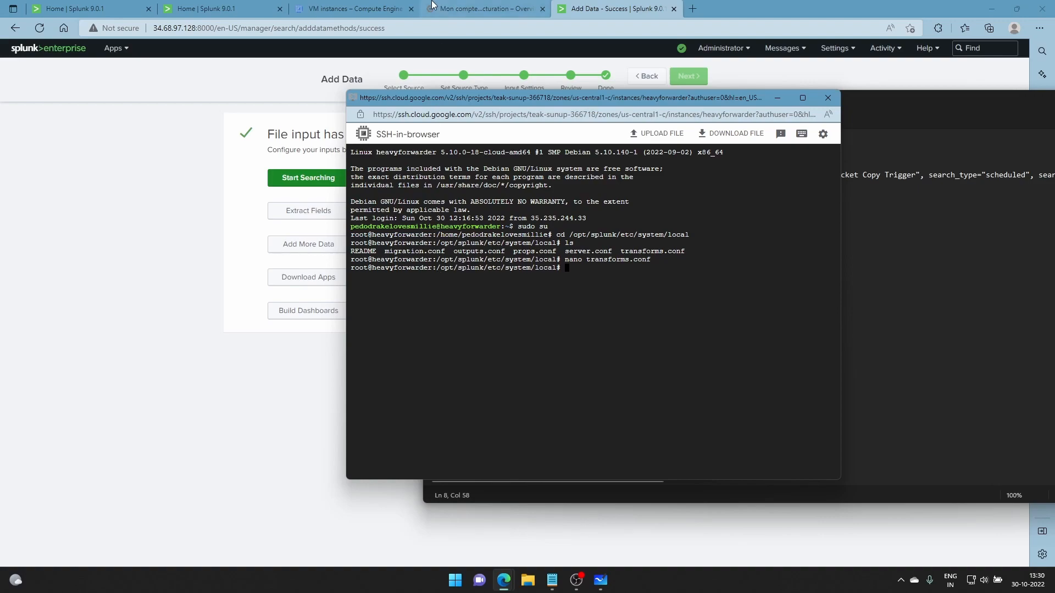
# Step: Open the forwarding and receiving settings on the Splunk indexer at 34.27.17.154
pyautogui.click(203, 8)
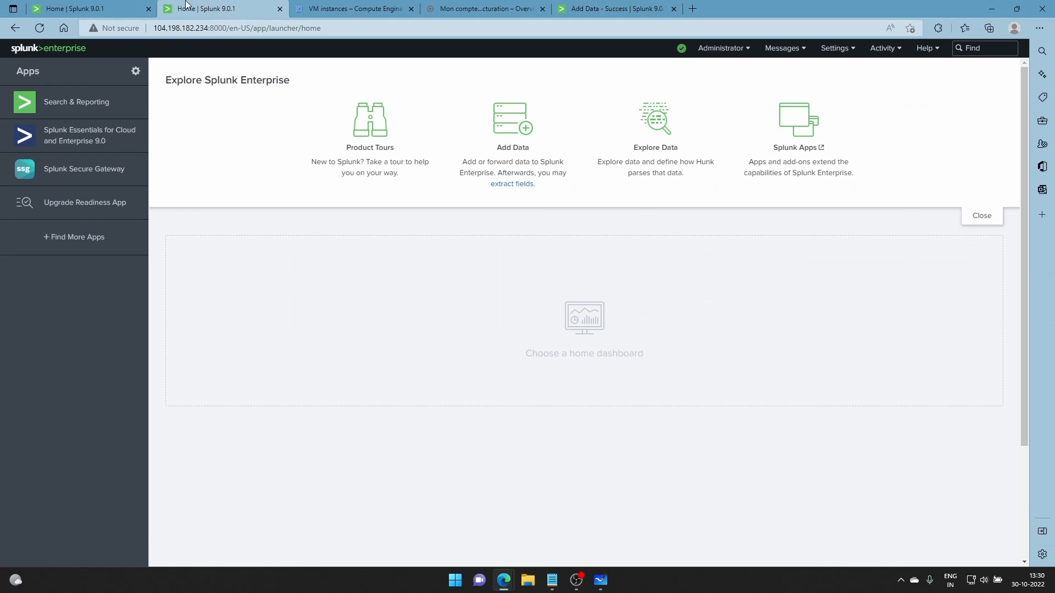
pyautogui.click(82, 7)
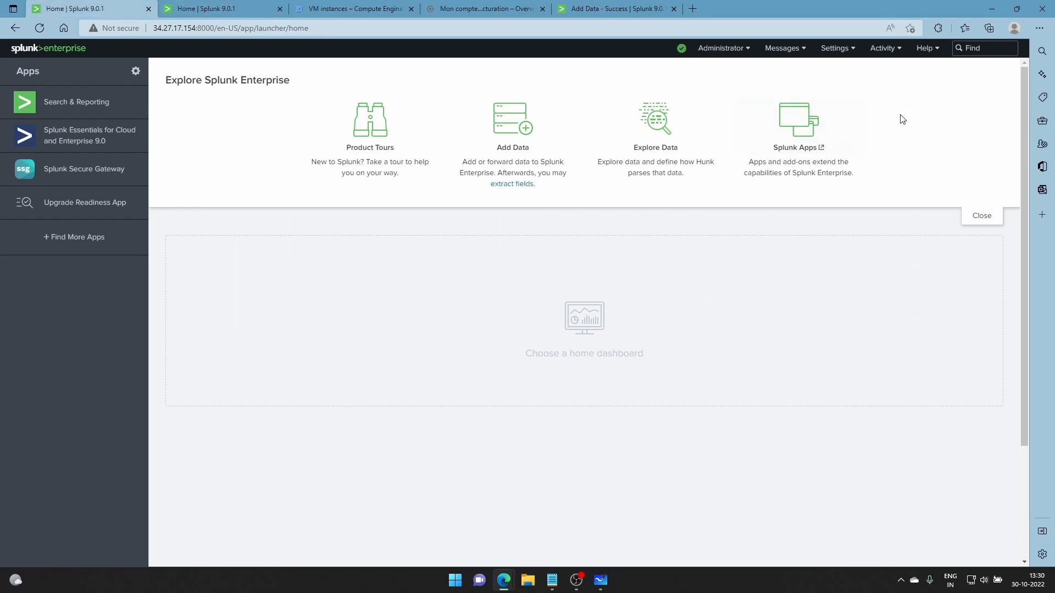
pyautogui.click(836, 48)
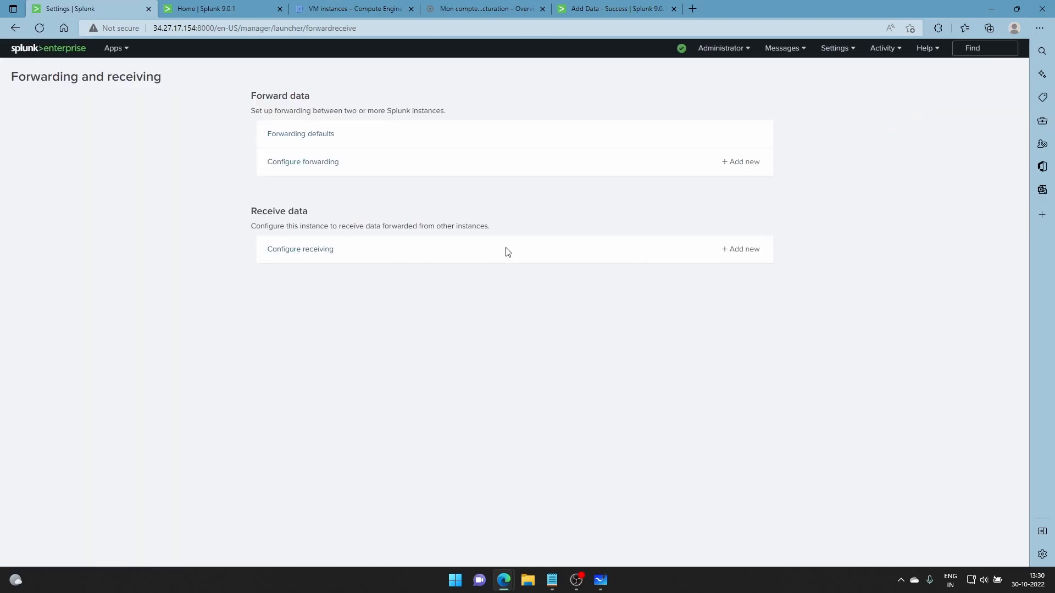
pyautogui.click(743, 250)
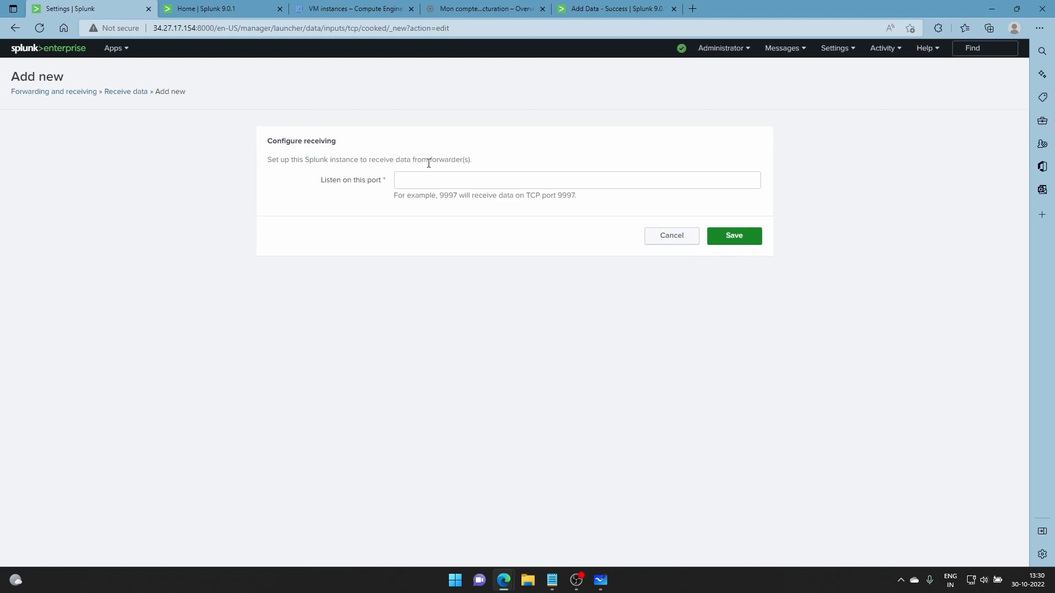
pyautogui.moveTo(442, 198); pyautogui.dragTo(459, 198)
pyautogui.click(427, 183)
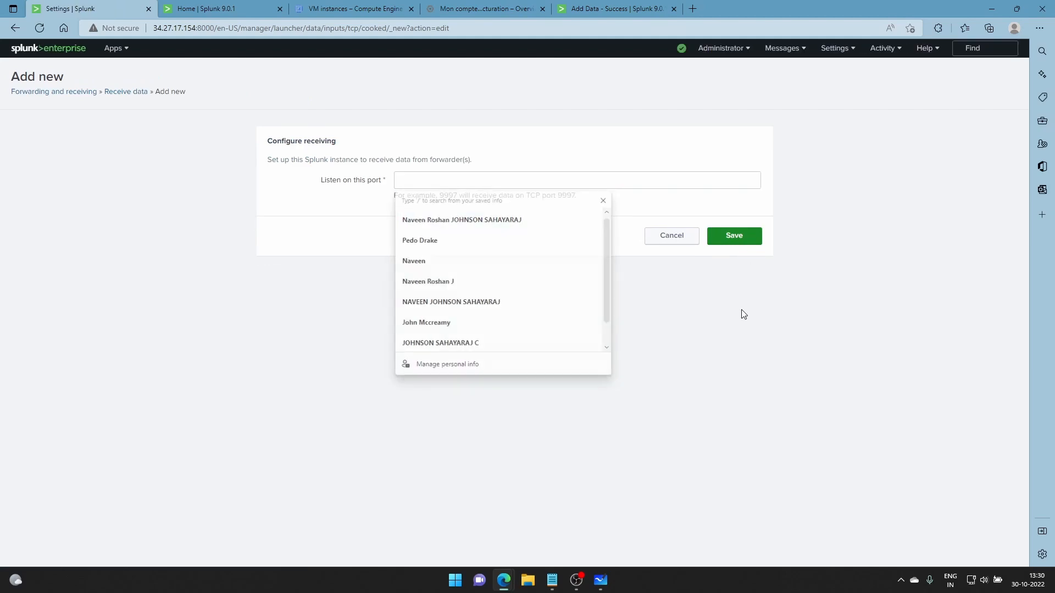
pyautogui.click(672, 236)
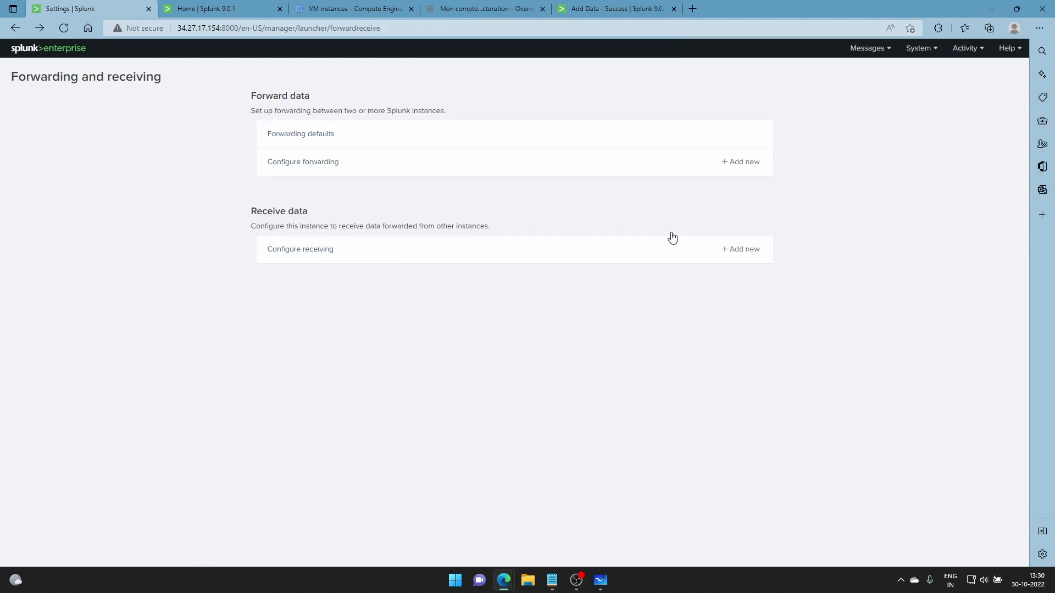
# Step: Check the configured receiving ports on the 34.27.17.154 indexer and on the 104.198.182.234 indexer
pyautogui.click(287, 251)
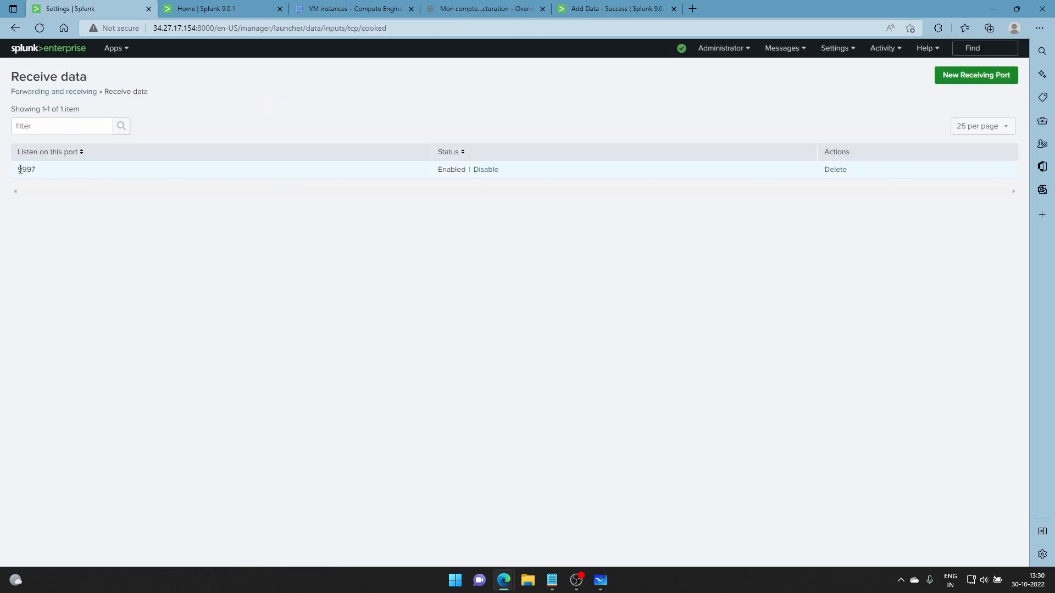
pyautogui.doubleClick(19, 170)
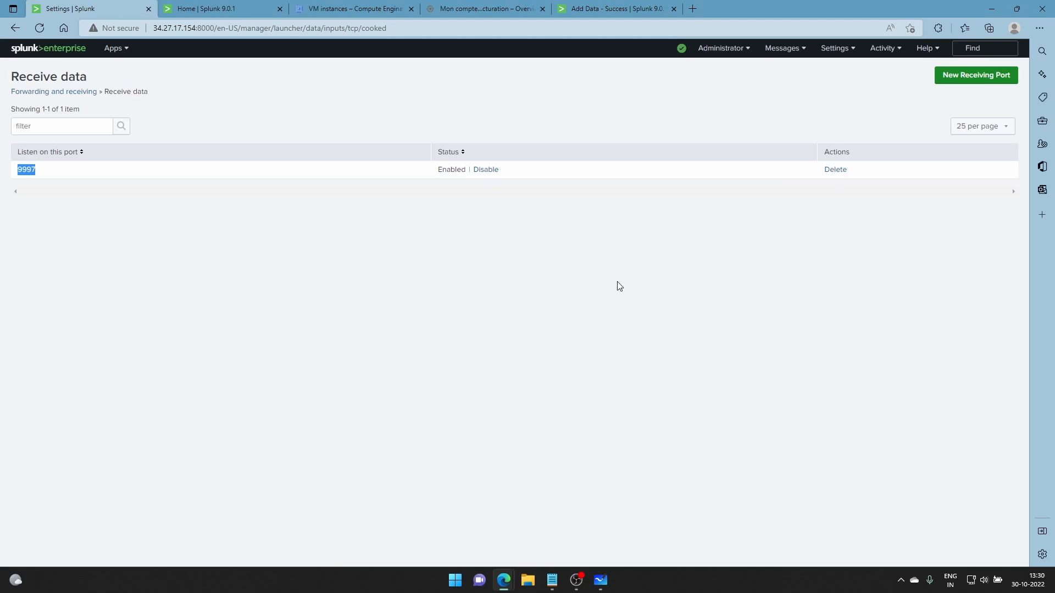
pyautogui.click(251, 6)
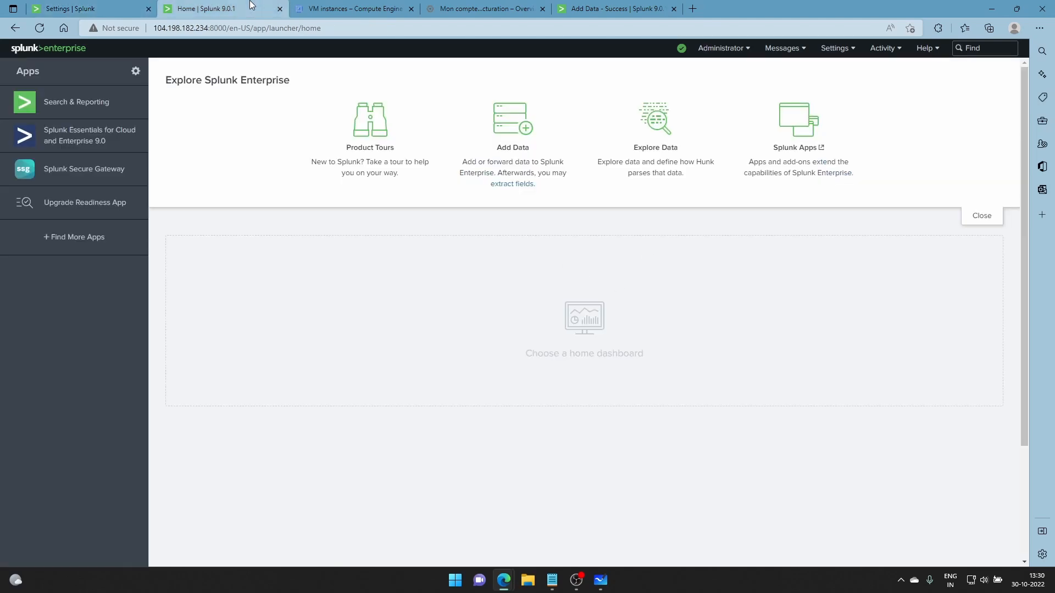
pyautogui.click(832, 48)
pyautogui.click(910, 105)
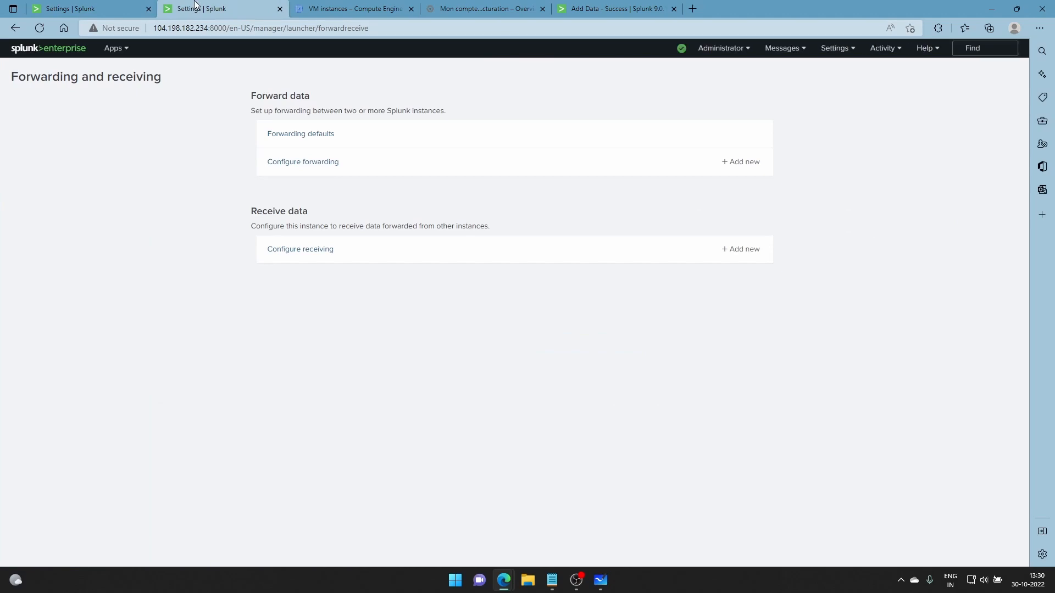
pyautogui.click(322, 252)
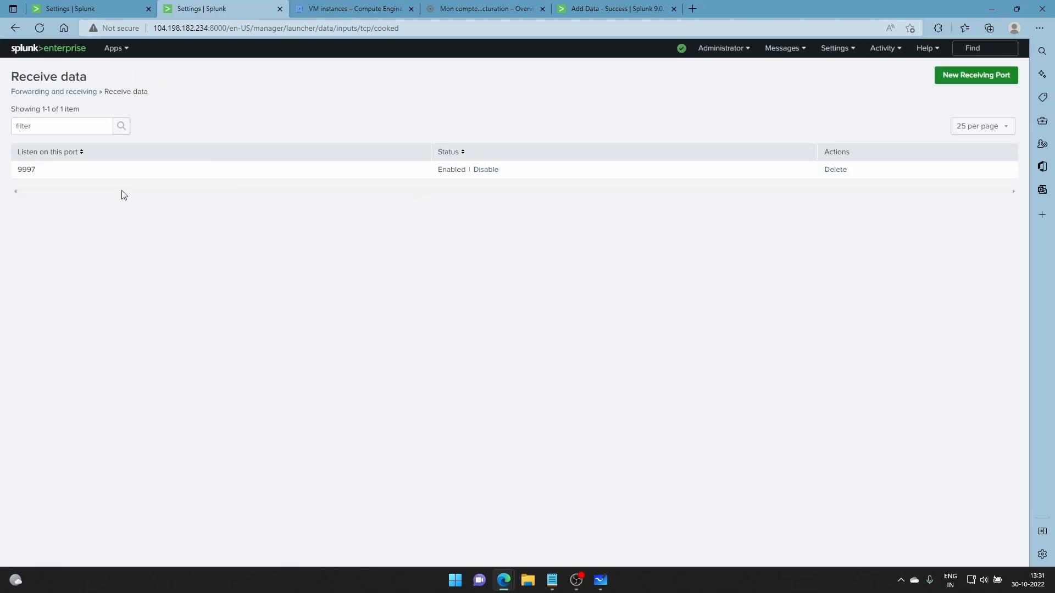
pyautogui.doubleClick(17, 170)
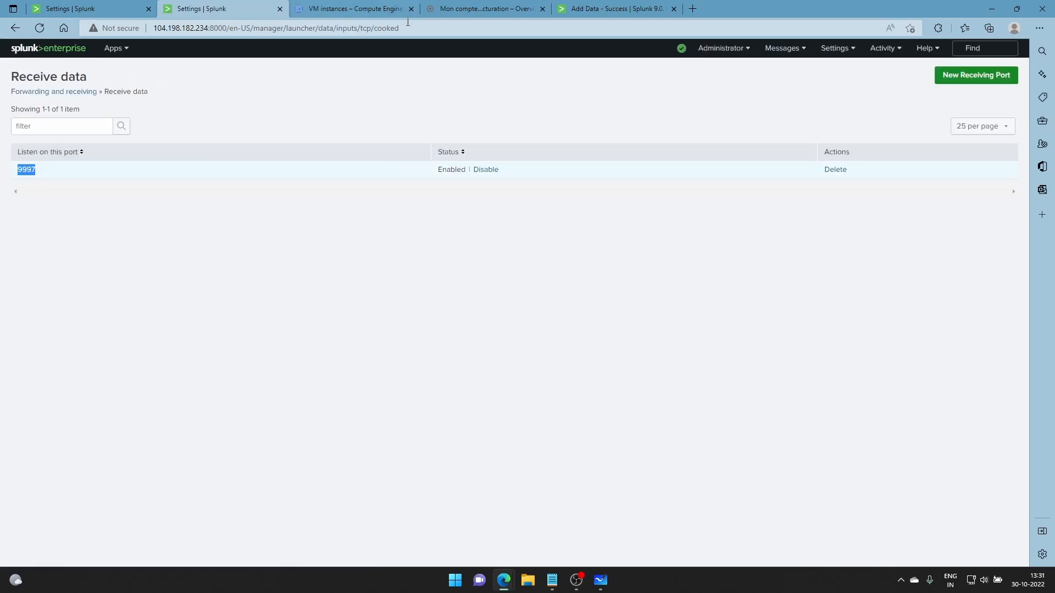
# Step: View the configured forwarding hosts on the heavy forwarder at 34.68.97.128
pyautogui.click(615, 8)
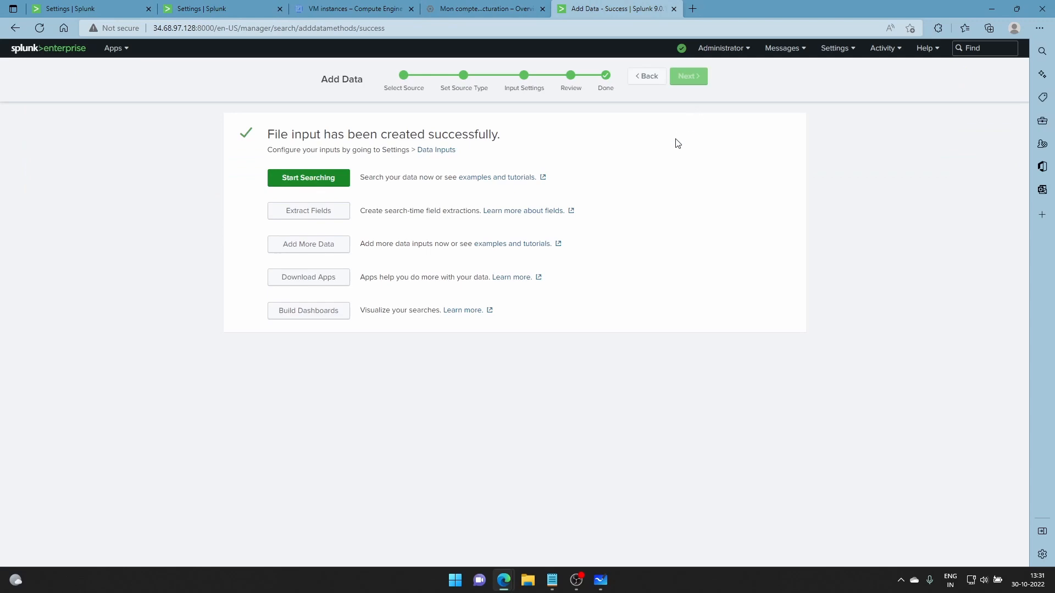
pyautogui.click(827, 48)
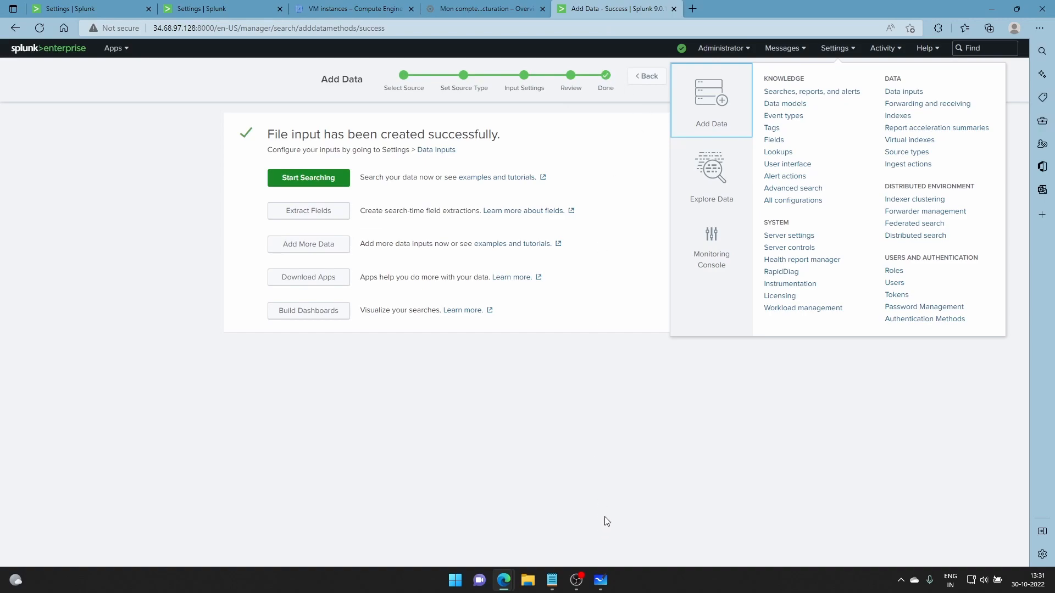
pyautogui.click(923, 106)
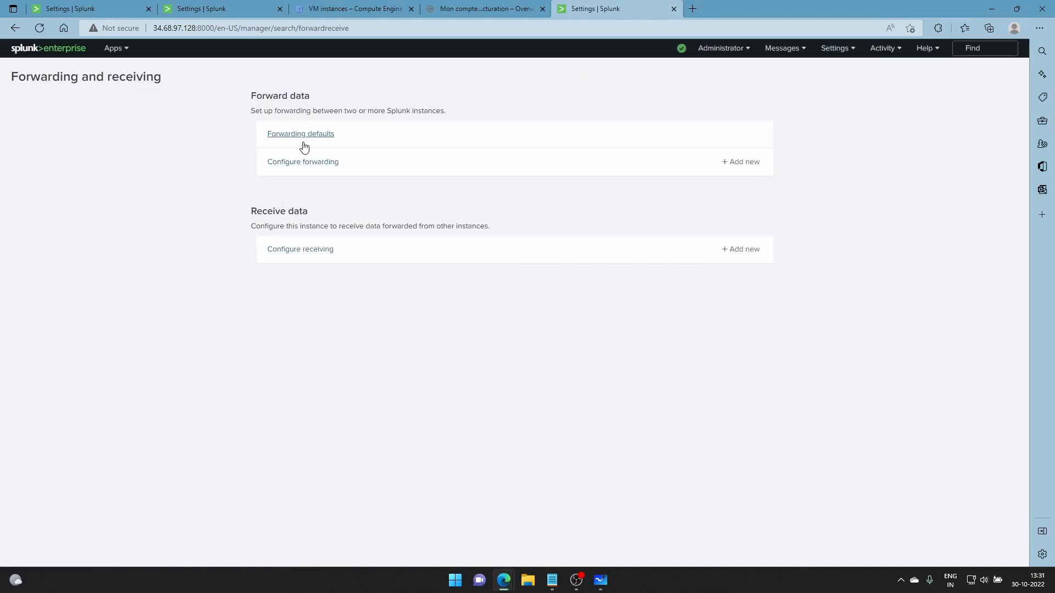
pyautogui.click(306, 165)
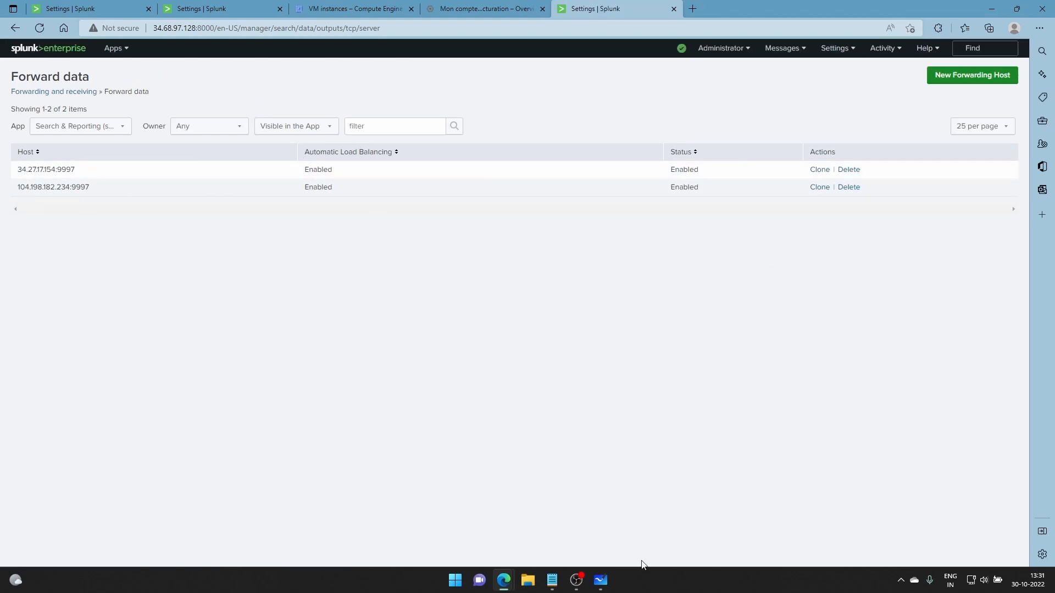
# Step: Compare the forwarding hosts with the Whiteboard routing diagram and the outputs.conf notes in Notepad, and return to the browser
pyautogui.click(601, 580)
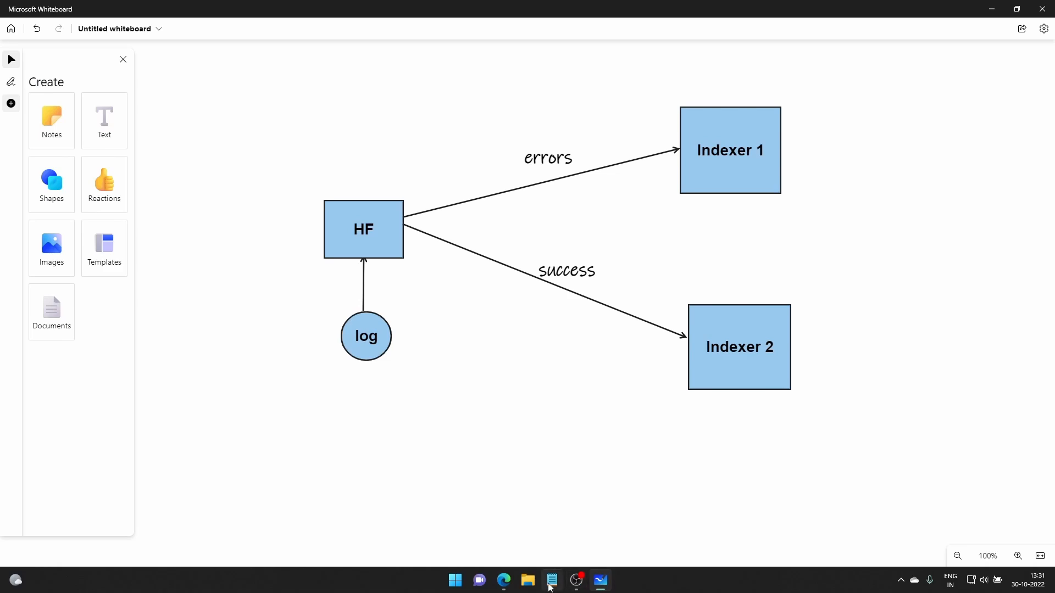
pyautogui.click(552, 580)
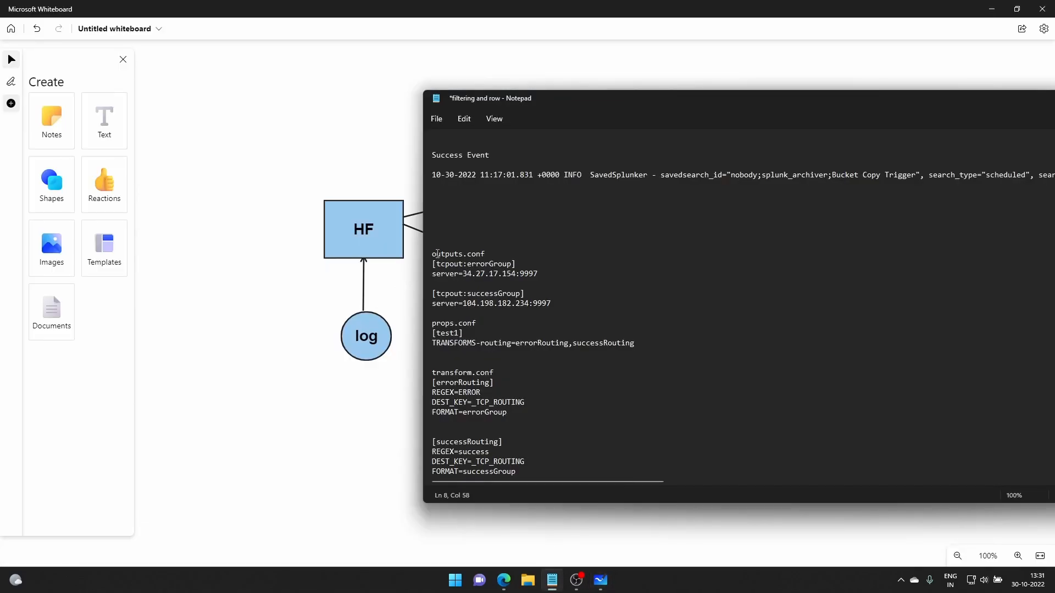
pyautogui.click(992, 9)
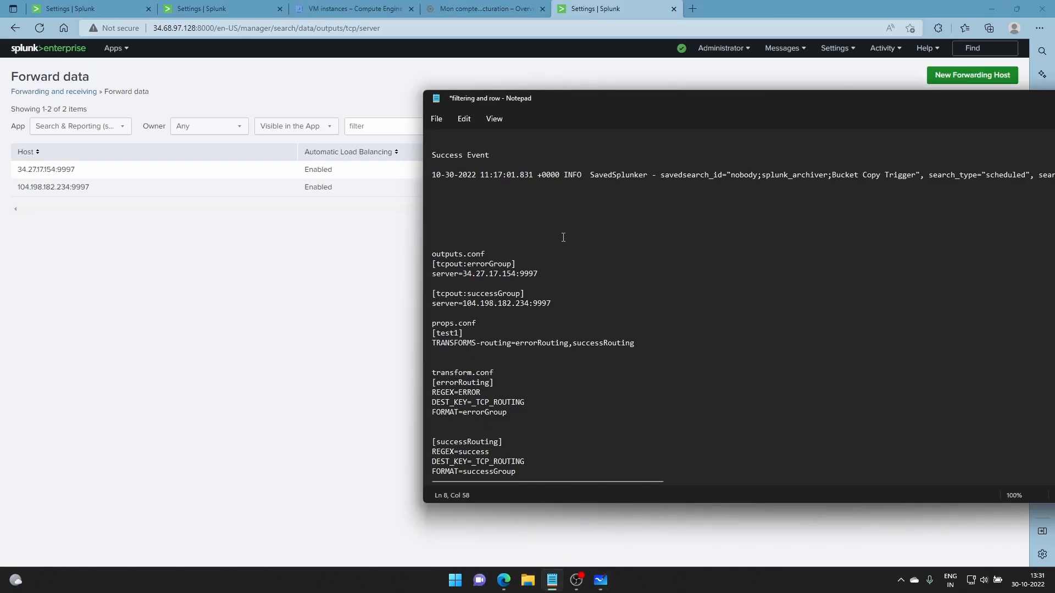
pyautogui.click(591, 18)
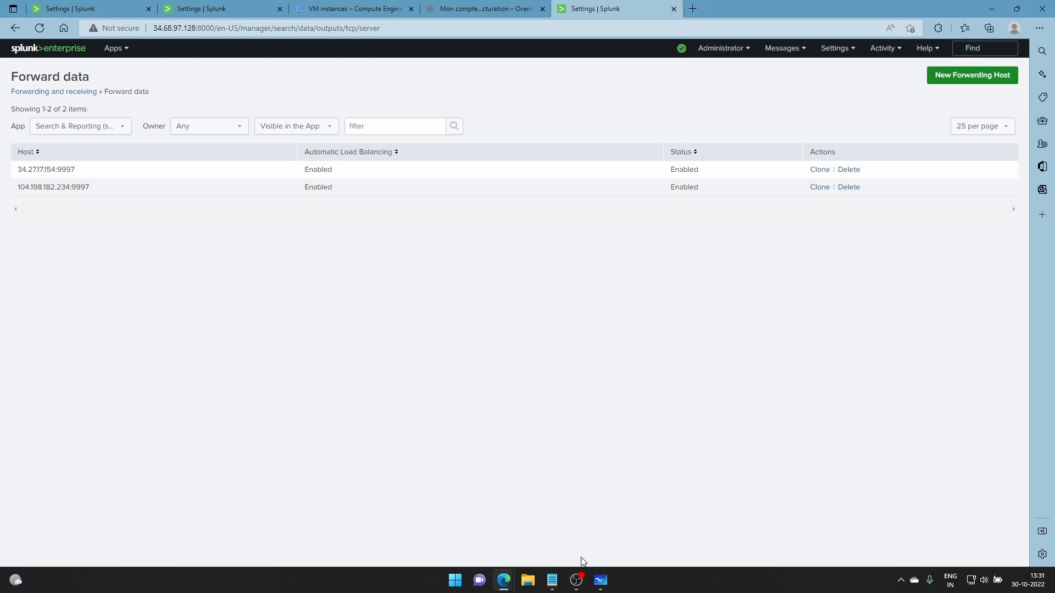
# Step: Return to the heavyforwarder SSH session, change to /opt/splunk/bin and restart Splunk with ./splunk restart
pyautogui.moveTo(506, 579)
pyautogui.click(553, 540)
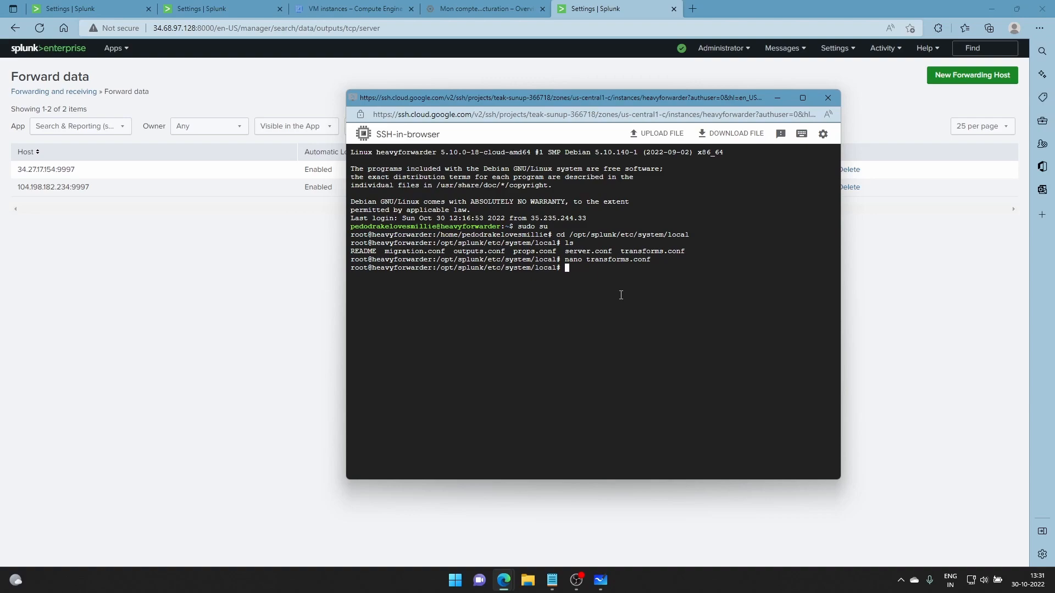
pyautogui.write('cd /opt/splunk/bin')
pyautogui.press('Return')
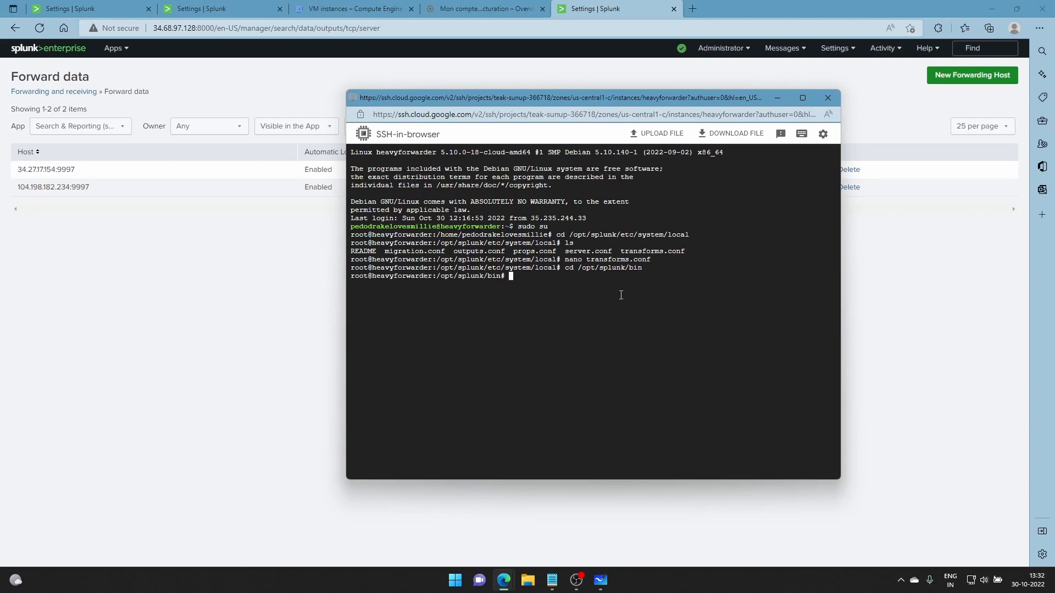
pyautogui.write('./splunk restart')
pyautogui.press('Return')
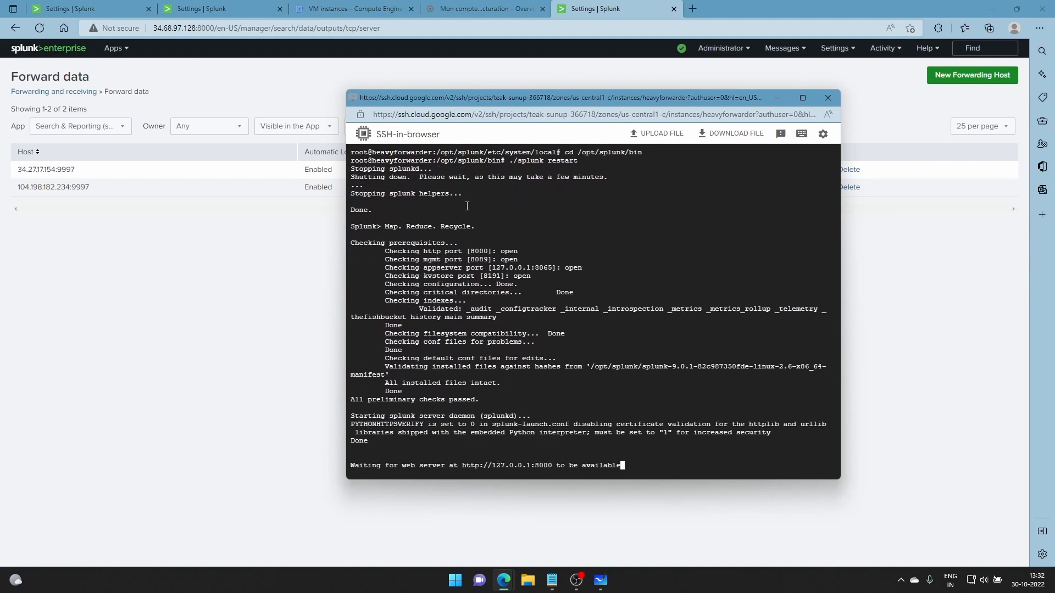
# Step: Open Search & Reporting on the 34.27.17.154 indexer and search for index = main over the last 24 hours
pyautogui.click(222, 9)
pyautogui.click(129, 8)
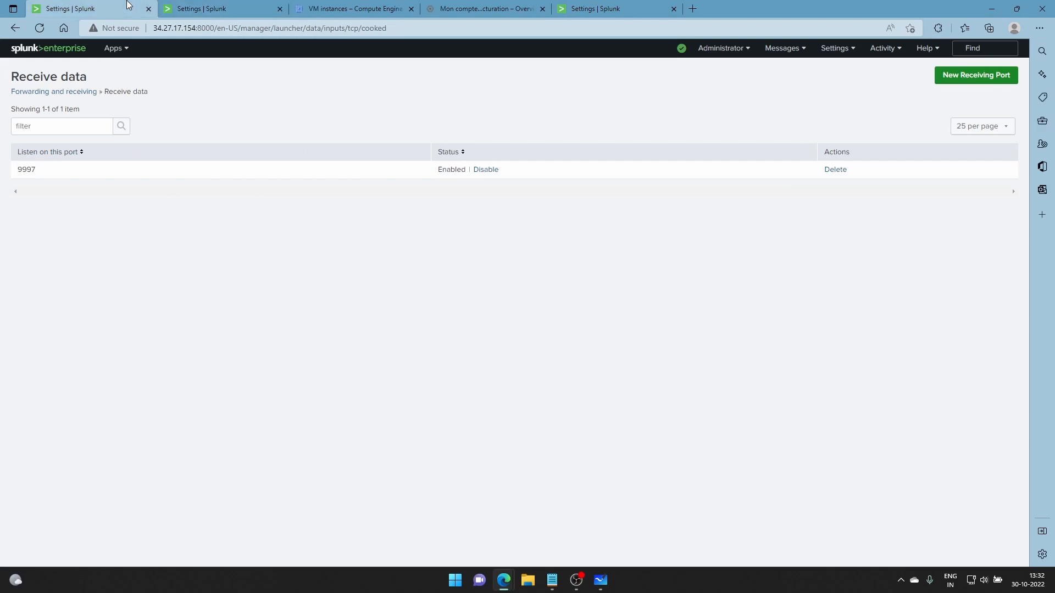
pyautogui.click(116, 47)
pyautogui.click(133, 73)
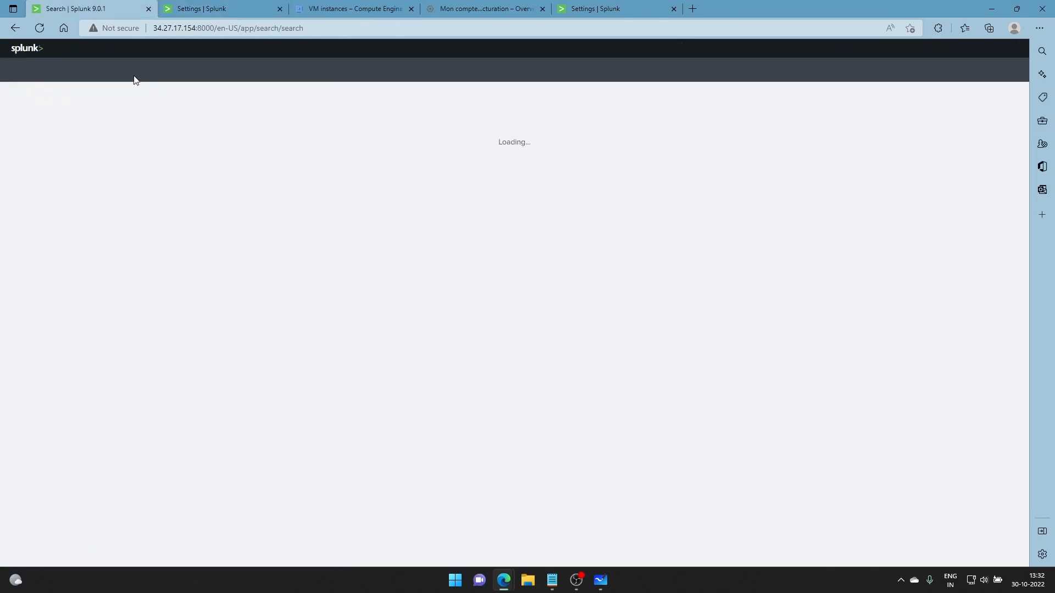
pyautogui.click(144, 127)
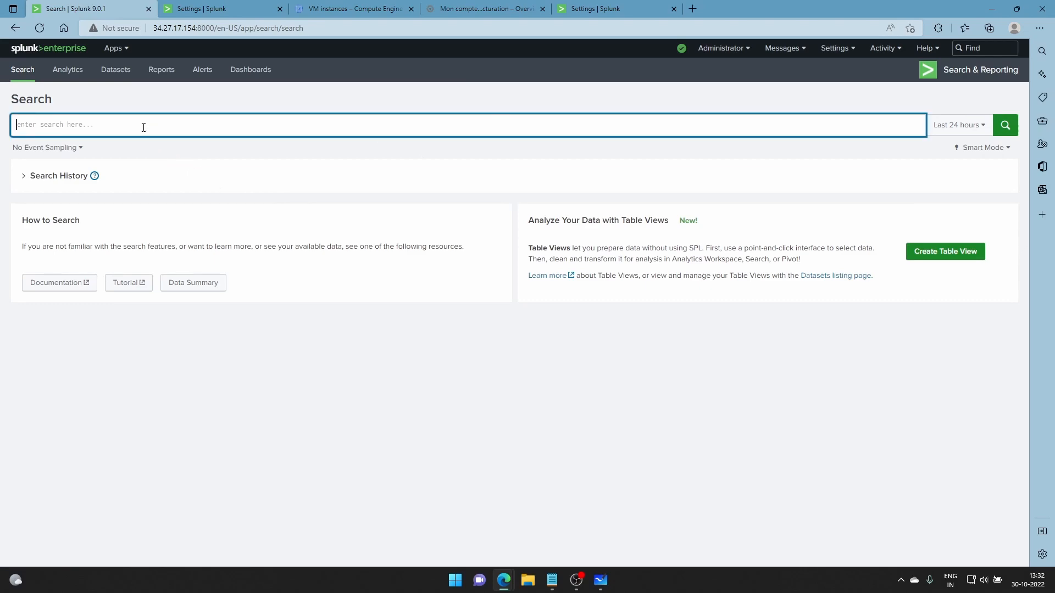
pyautogui.write('index')
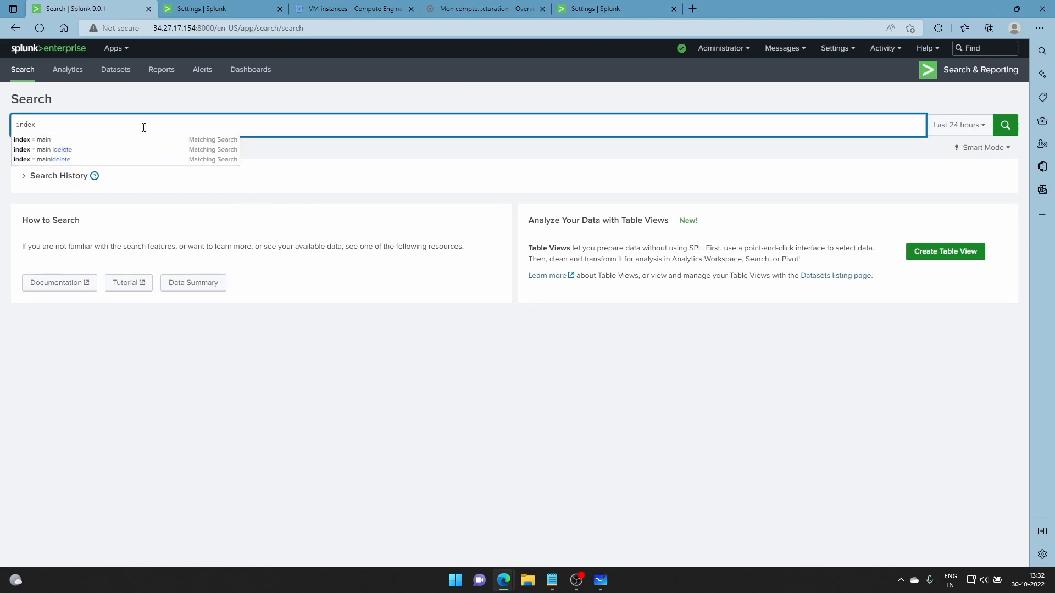
pyautogui.press('Down')
pyautogui.press('Return')
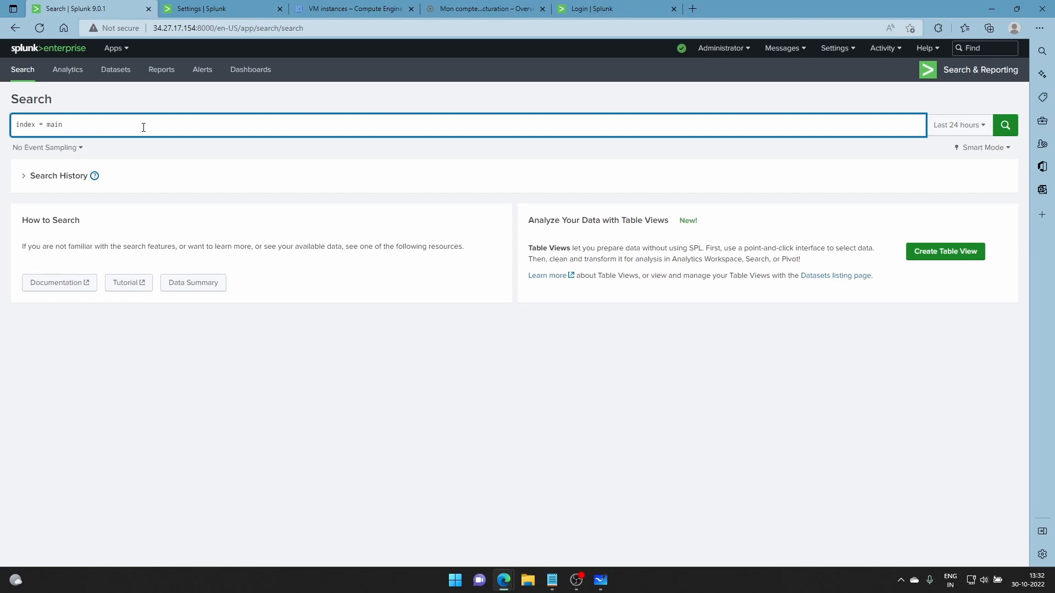
pyautogui.click(1006, 126)
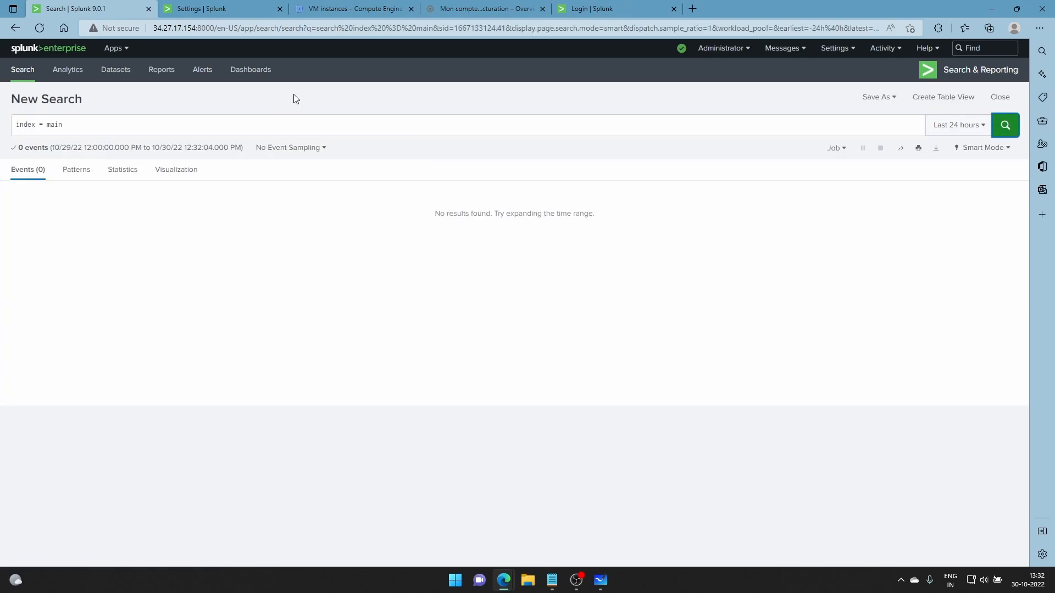
# Step: Open Search & Reporting on the 104.198.182.234 indexer and search for index = main over the last 24 hours
pyautogui.click(208, 8)
pyautogui.click(113, 47)
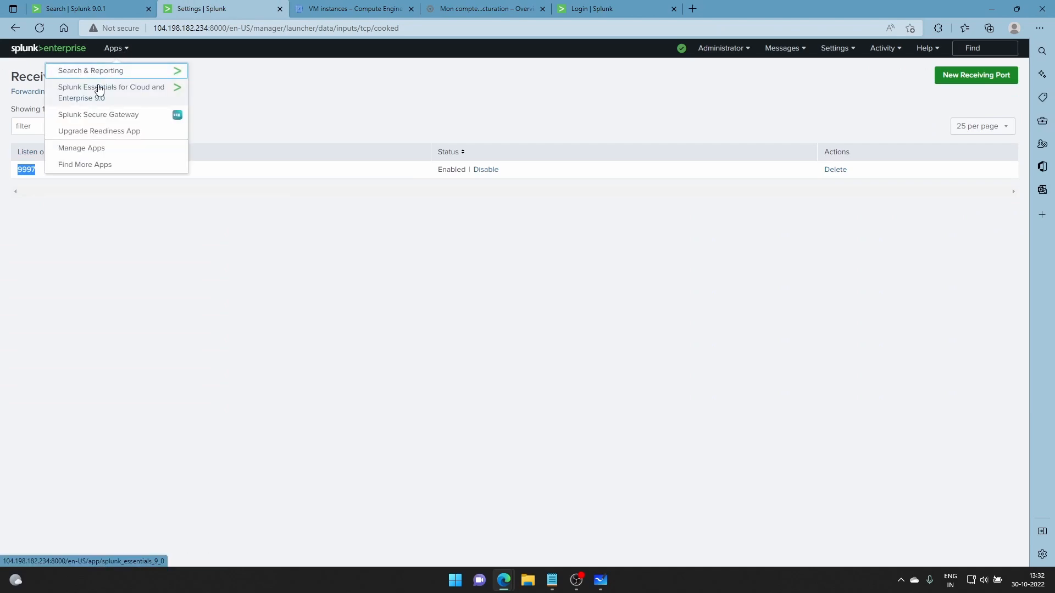
pyautogui.click(95, 70)
pyautogui.click(87, 5)
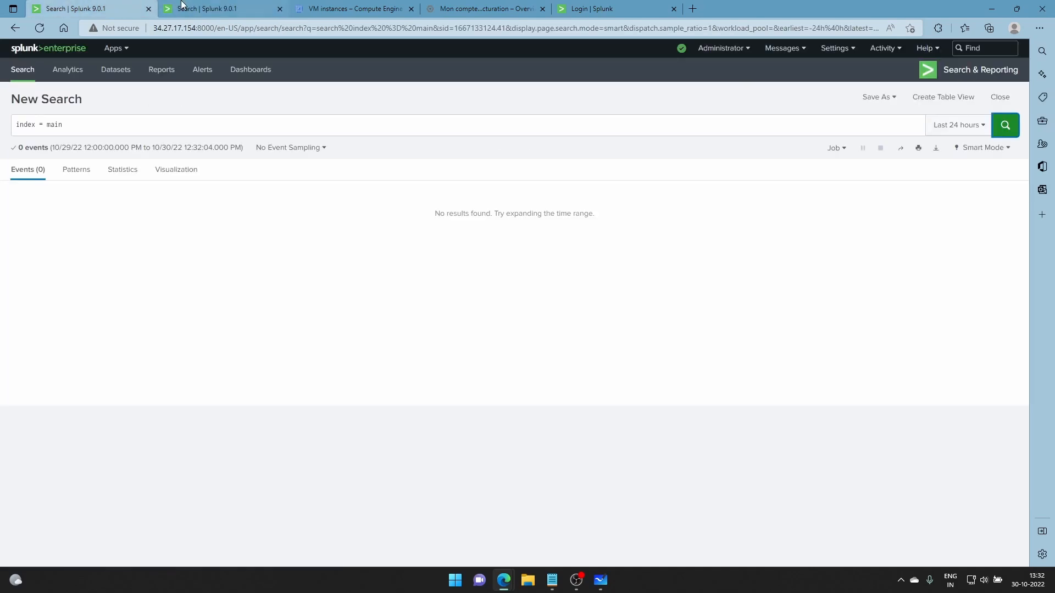
pyautogui.click(181, 5)
pyautogui.click(113, 128)
pyautogui.write('inde')
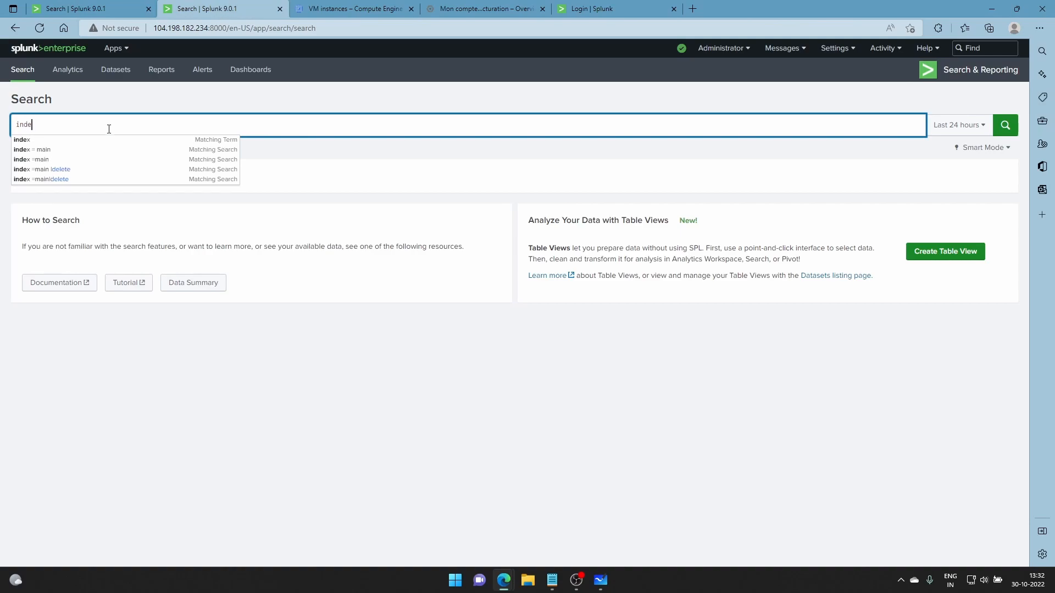
pyautogui.click(71, 149)
pyautogui.click(1005, 126)
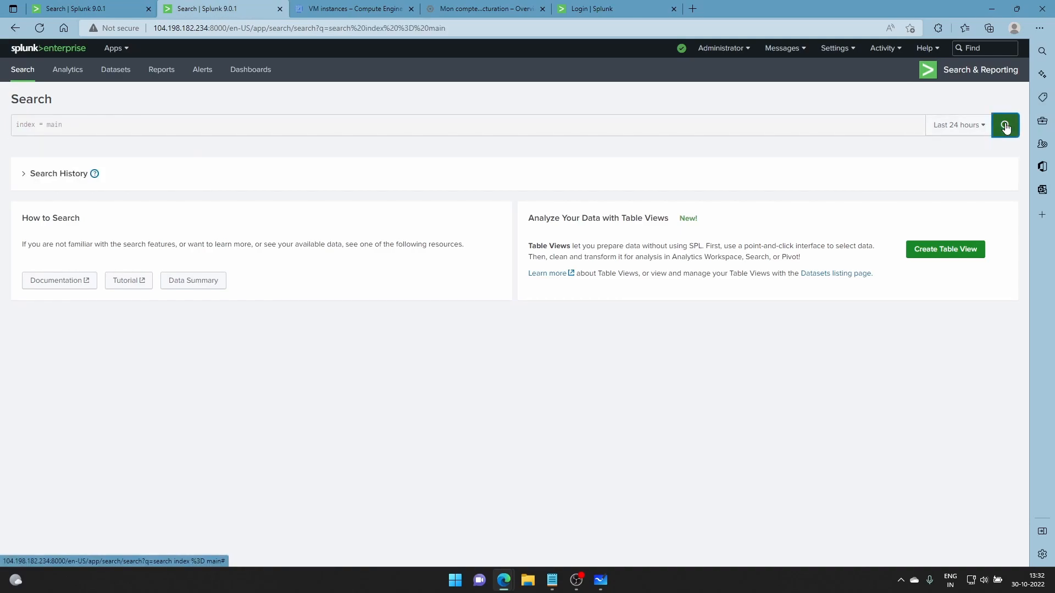
pyautogui.click(631, 6)
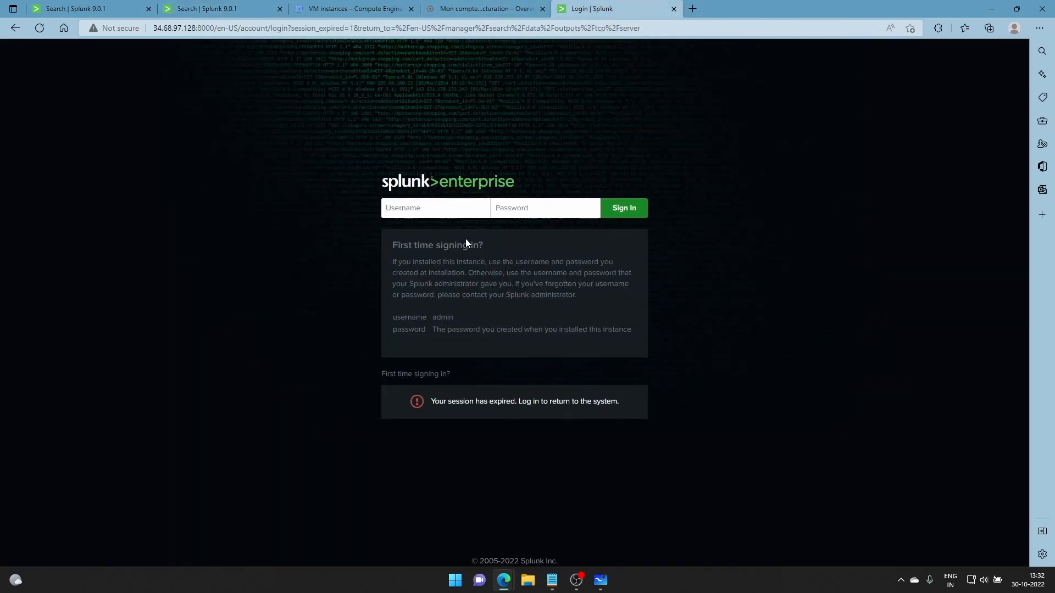
pyautogui.click(439, 207)
pyautogui.write('hf')
# Step: Return to the heavyforwarder SSH session and change to the /opt/splunk/var/log/splunk directory
pyautogui.moveTo(505, 579)
pyautogui.click(565, 529)
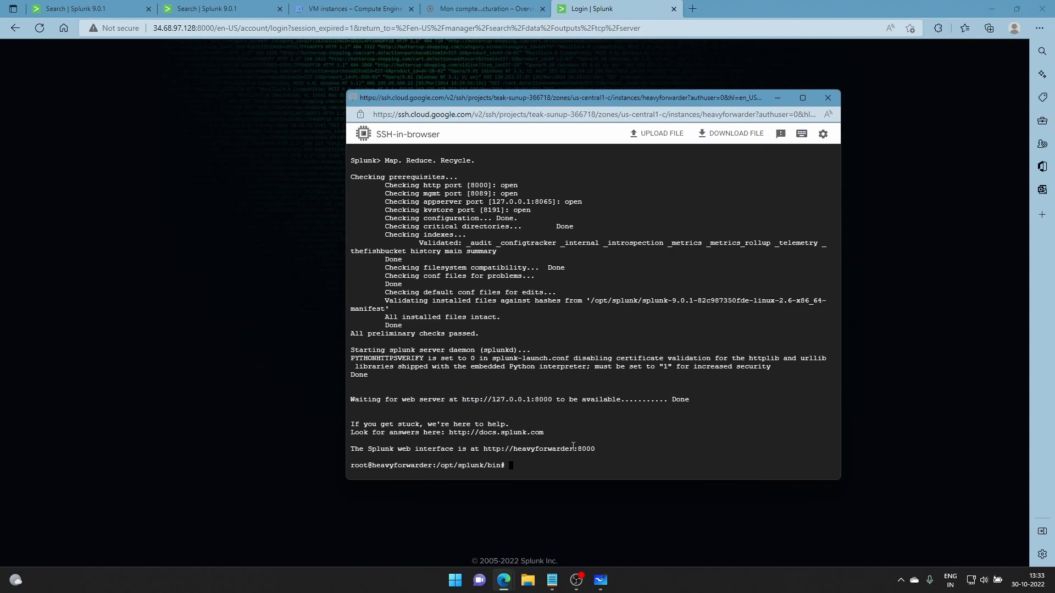
pyautogui.write('cd')
pyautogui.write('/opt/s')
pyautogui.press('Tab')
pyautogui.write('v')
pyautogui.press('Tab')
pyautogui.write('log/splunk')
pyautogui.press('Return')
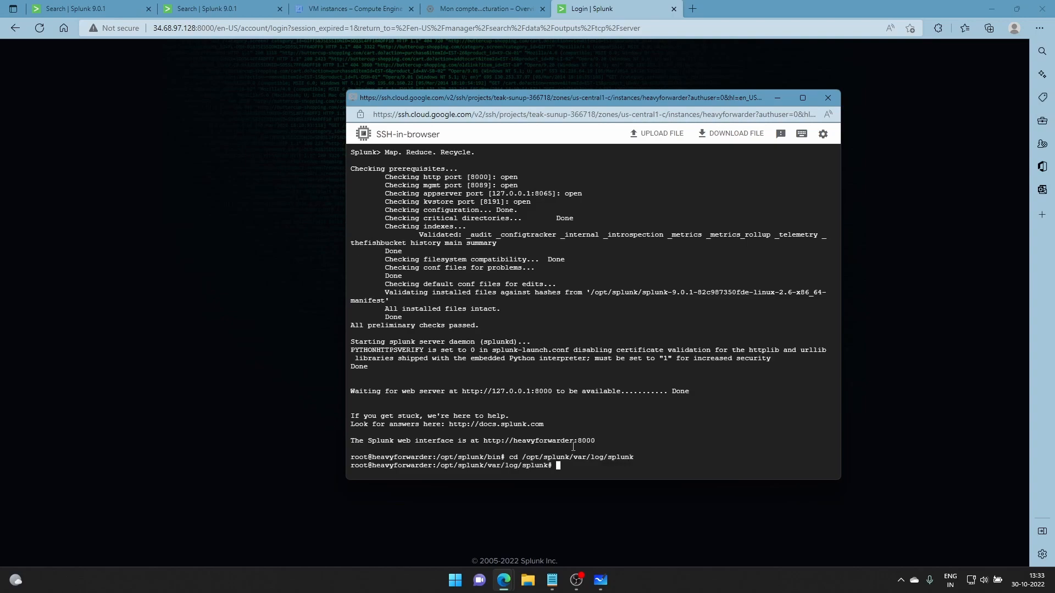
# Step: List the log files, open test.log in nano and insert a blank first line
pyautogui.write('ls')
pyautogui.press('Return')
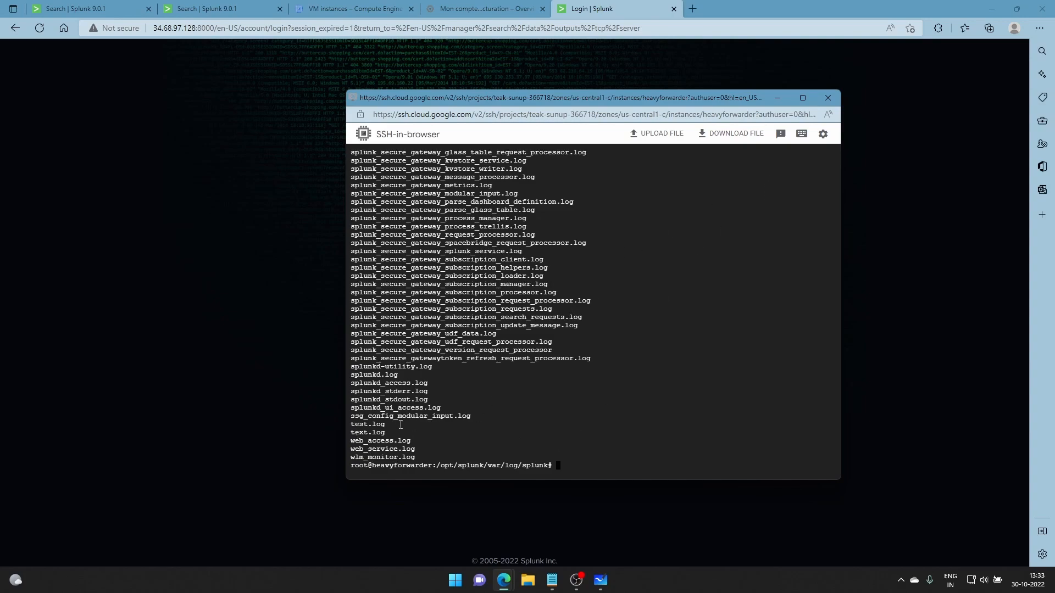
pyautogui.write('nano test.log')
pyautogui.press('Return')
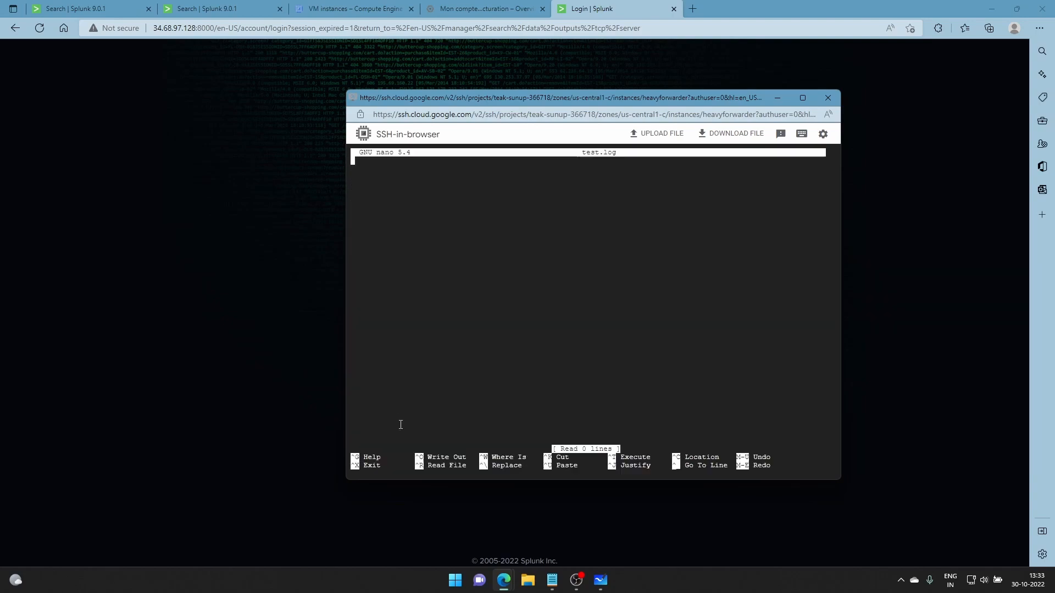
pyautogui.press('Return')
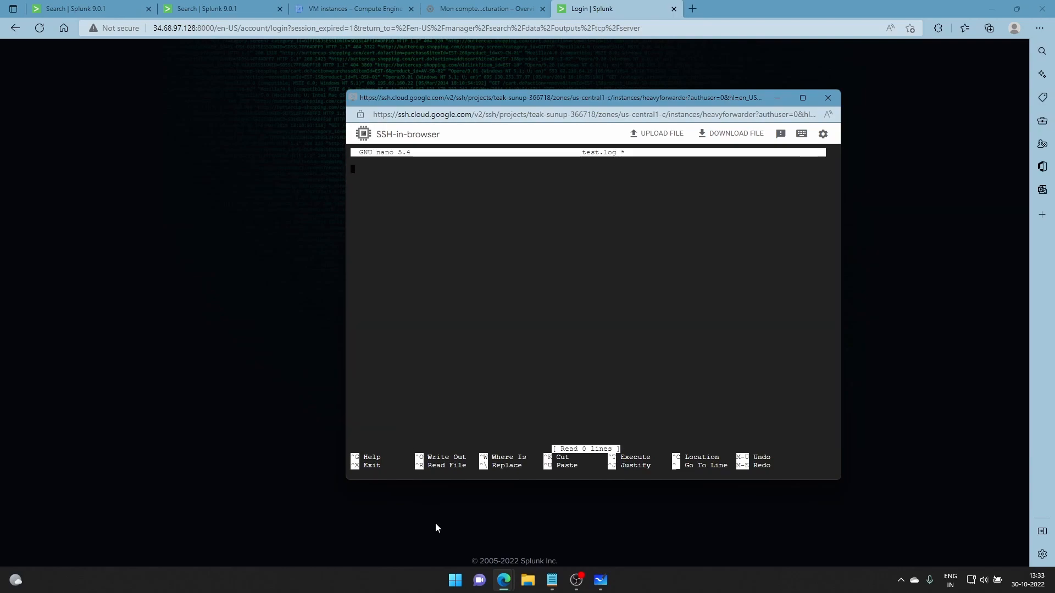
# Step: Copy the sample Error Event line from the Notepad notes and paste it twice into test.log in the SSH session
pyautogui.moveTo(552, 583)
pyautogui.click(541, 537)
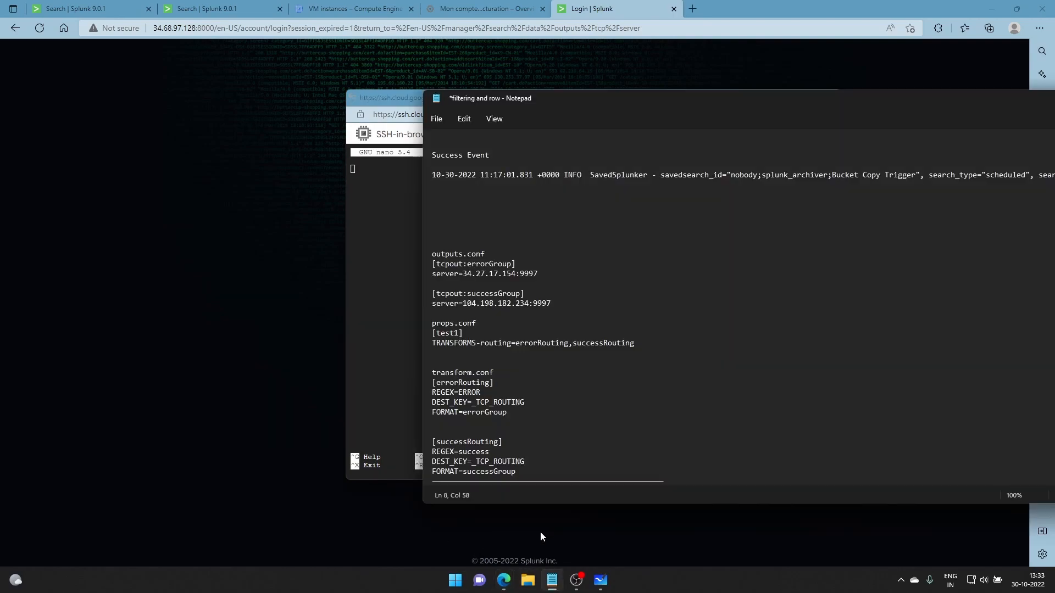
pyautogui.scroll(3, 482, 195)
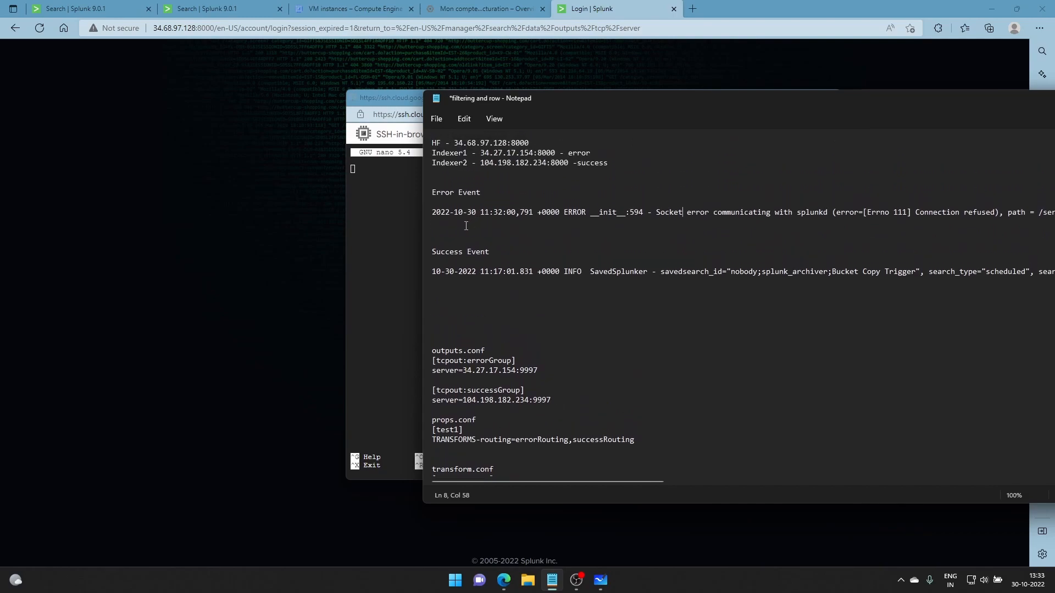
pyautogui.moveTo(433, 212); pyautogui.dragTo(692, 238)
pyautogui.hotkey('ctrl', 'c')
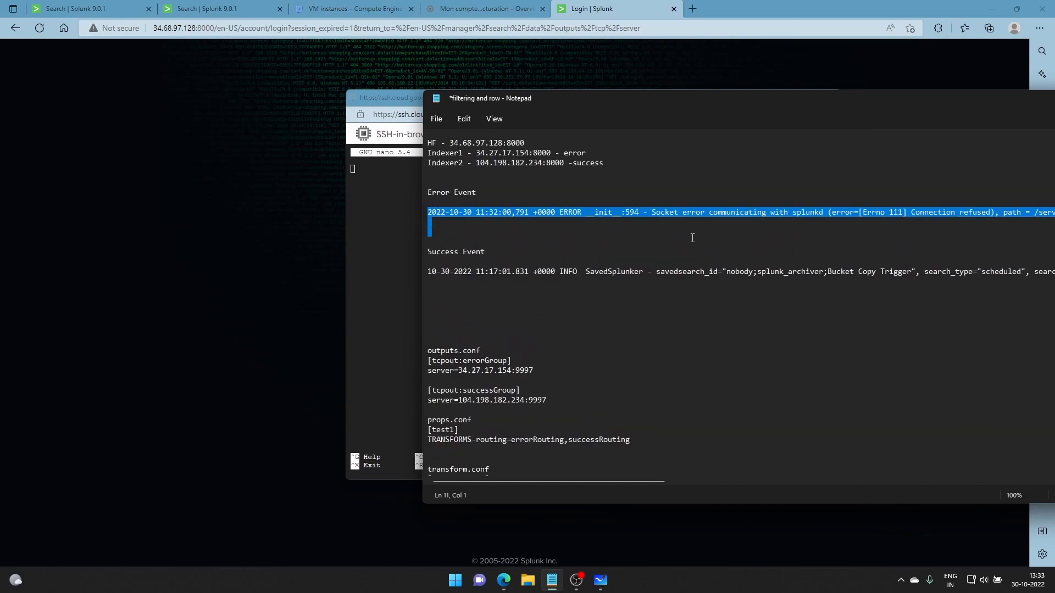
pyautogui.click(362, 176)
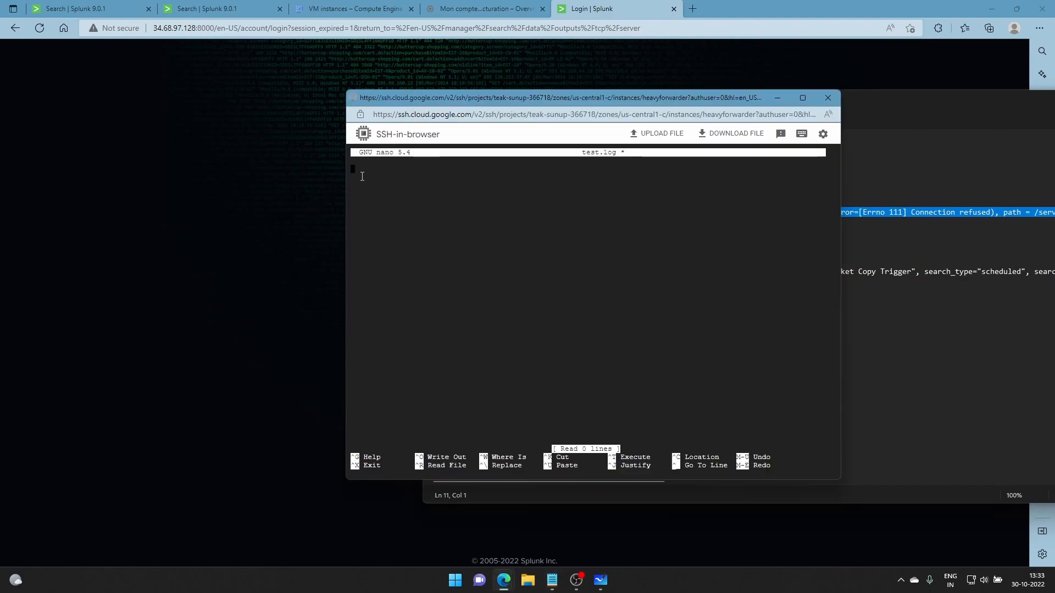
pyautogui.hotkey('ctrl', 'v')
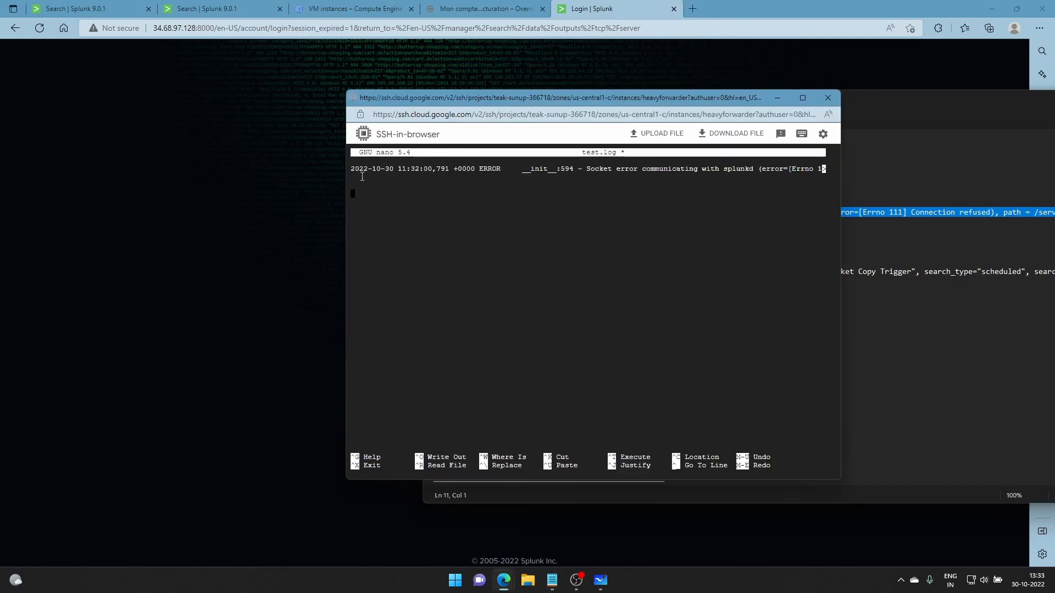
pyautogui.hotkey('ctrl', 'v')
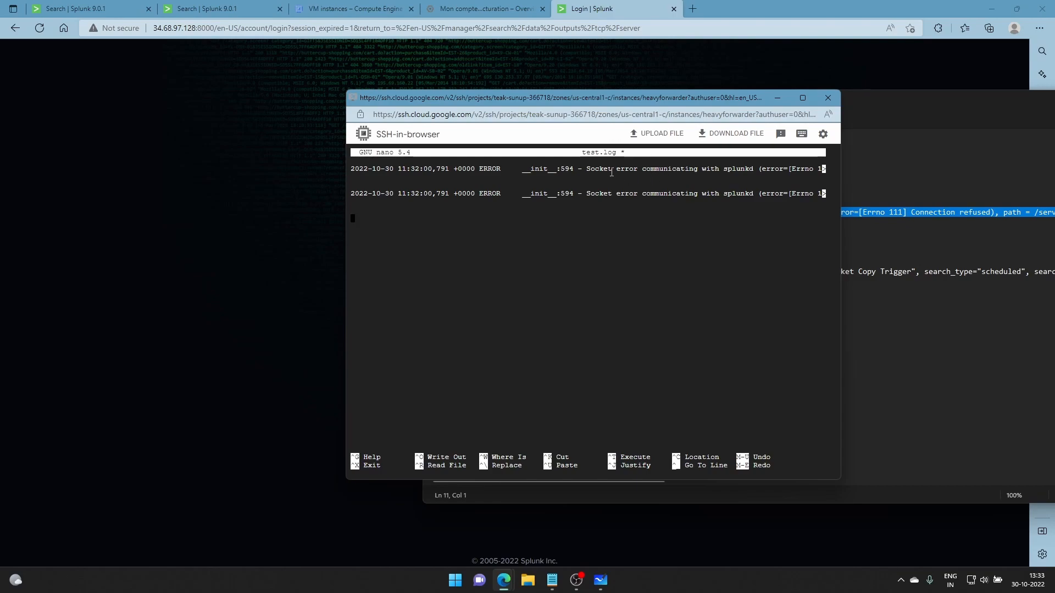
# Step: Maximize the SSH window, save test.log under the same name and exit nano, and minimize the window
pyautogui.click(805, 96)
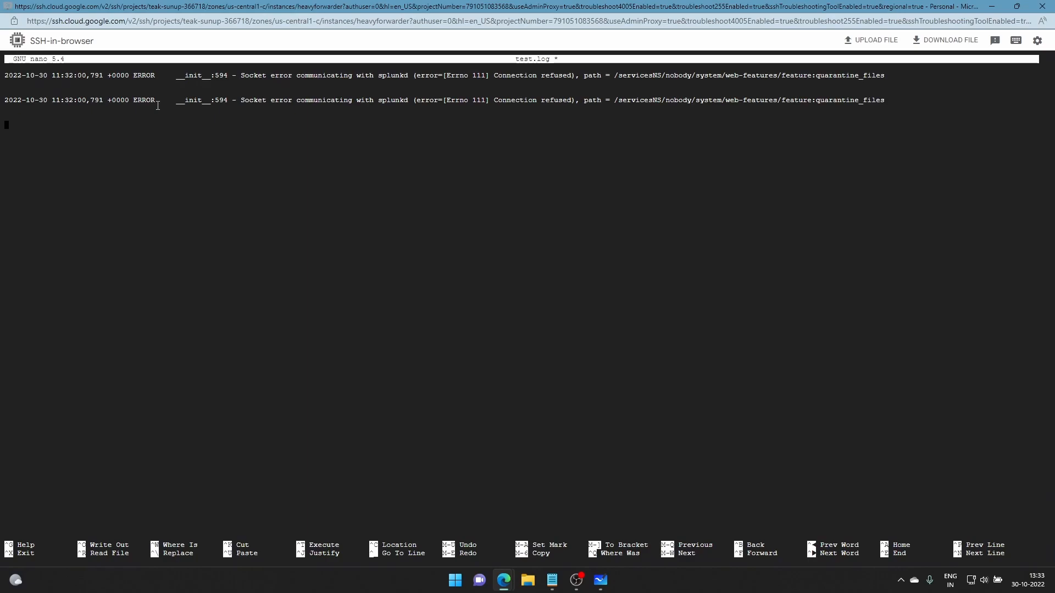
pyautogui.hotkey('ctrl', 'x')
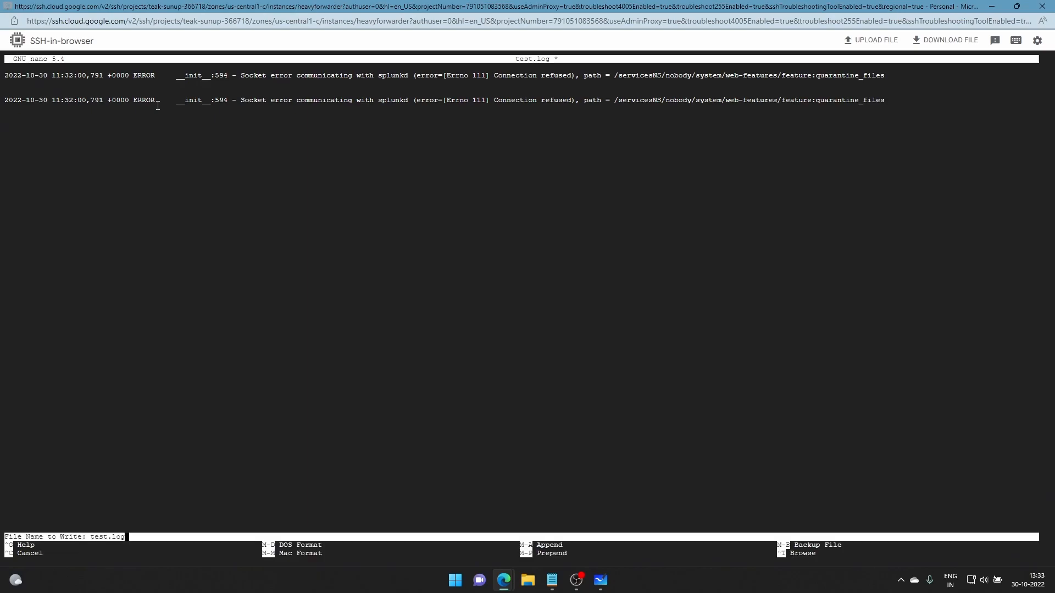
pyautogui.press('Return')
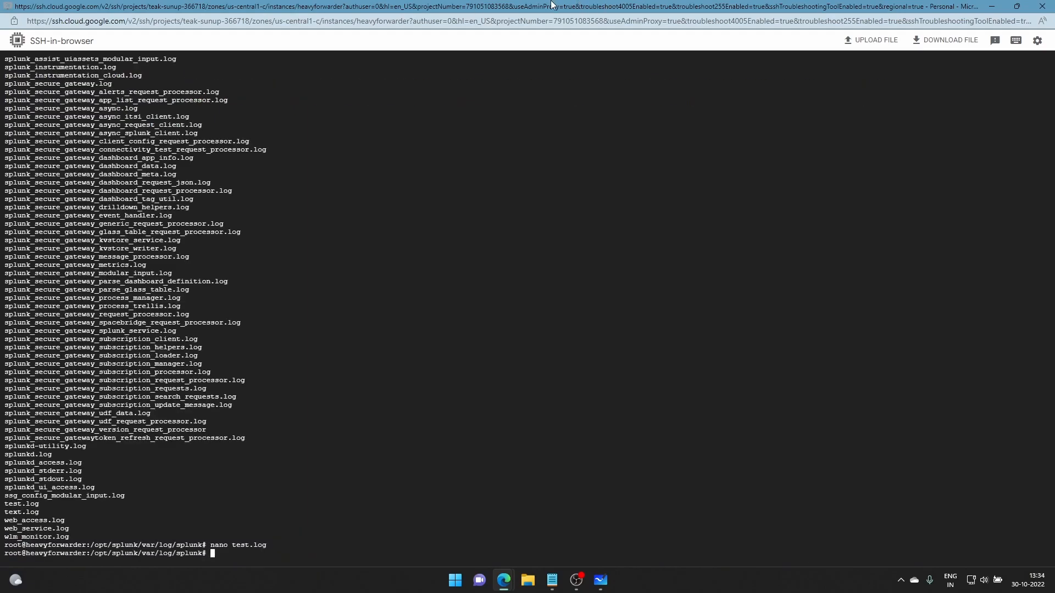
pyautogui.click(997, 4)
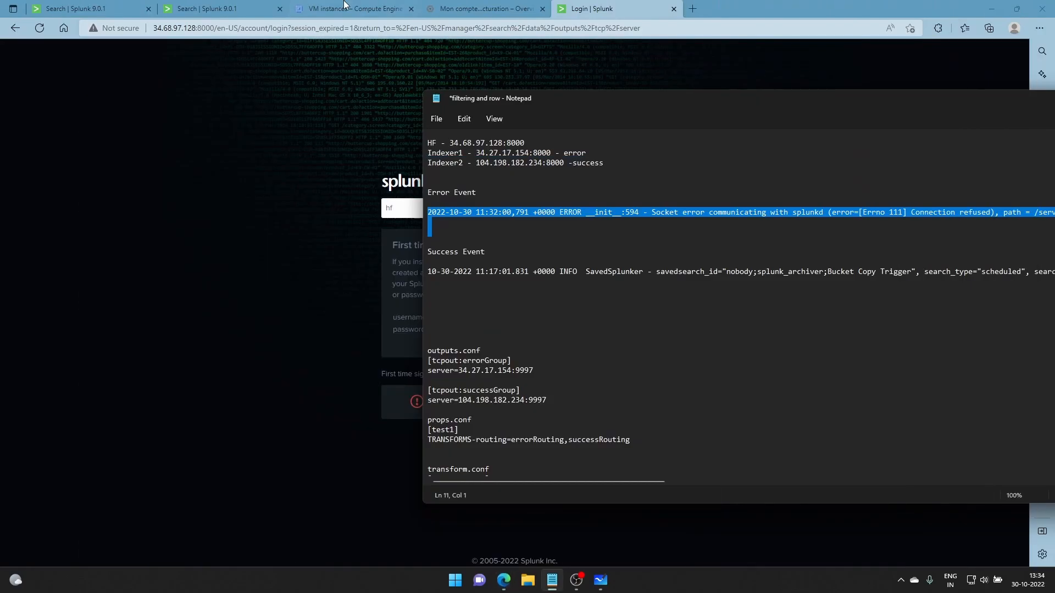
# Step: Rerun the index = main search on the 34.27.17.154 and 104.198.182.234 indexers, and return to the 34.27.17.154 results
pyautogui.click(123, 4)
pyautogui.click(94, 129)
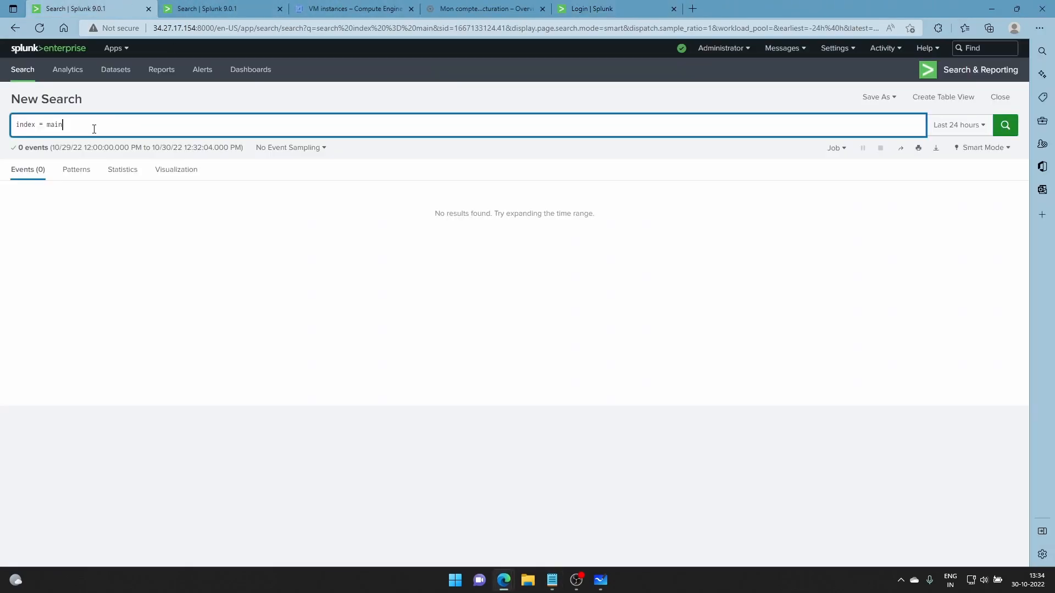
pyautogui.press('Return')
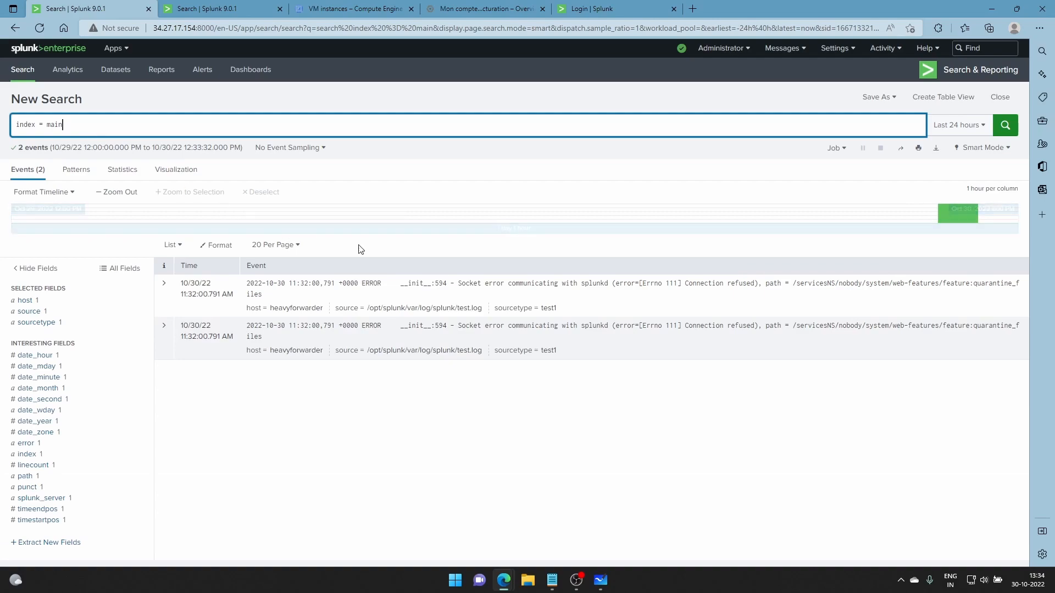
pyautogui.click(246, 6)
pyautogui.click(122, 130)
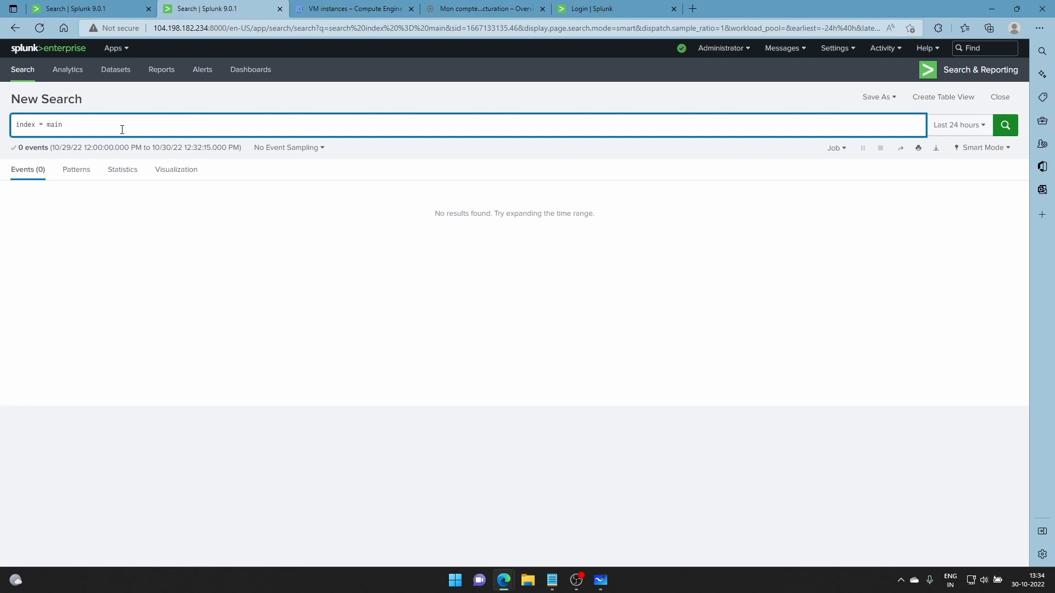
pyautogui.press('Return')
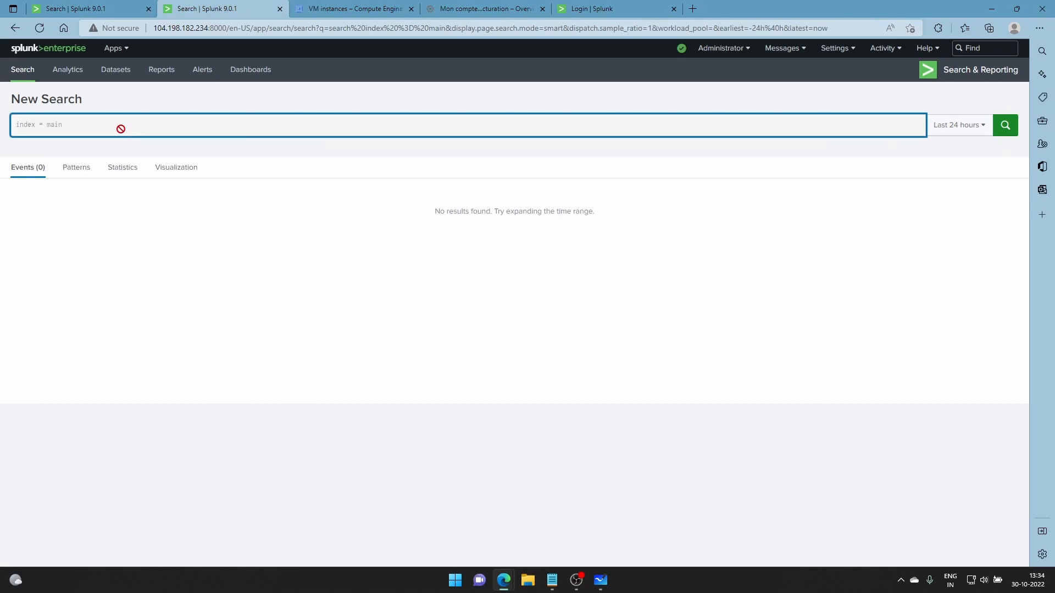
pyautogui.click(106, 10)
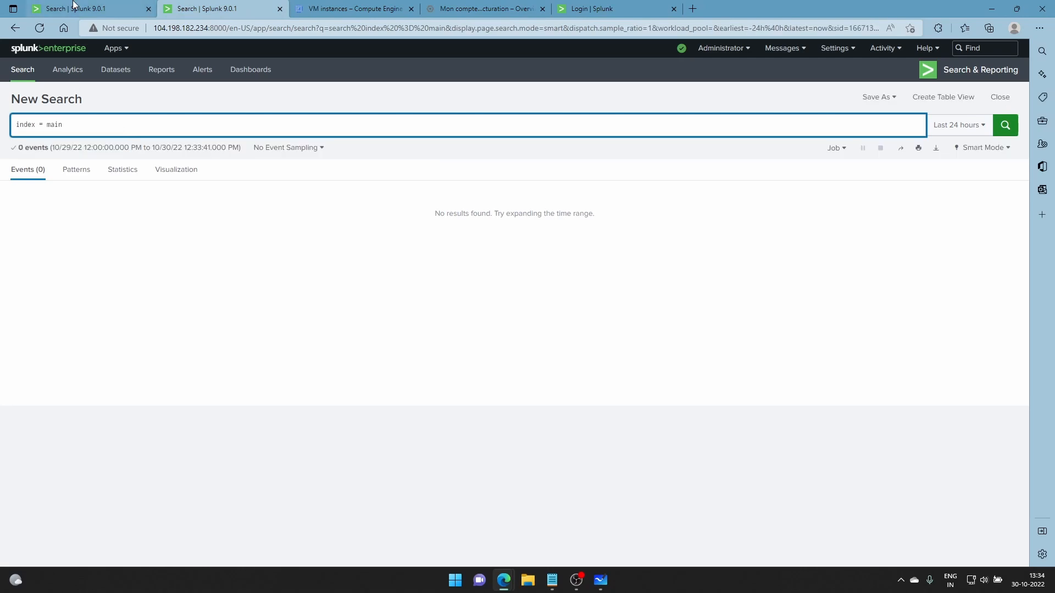
pyautogui.moveTo(597, 589)
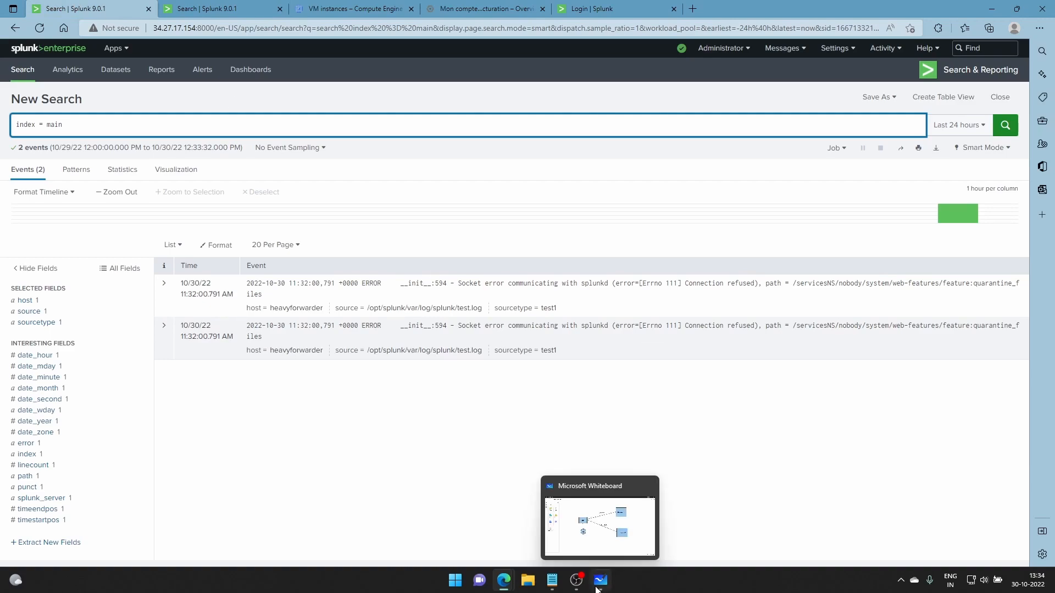
pyautogui.moveTo(552, 584)
pyautogui.click(546, 553)
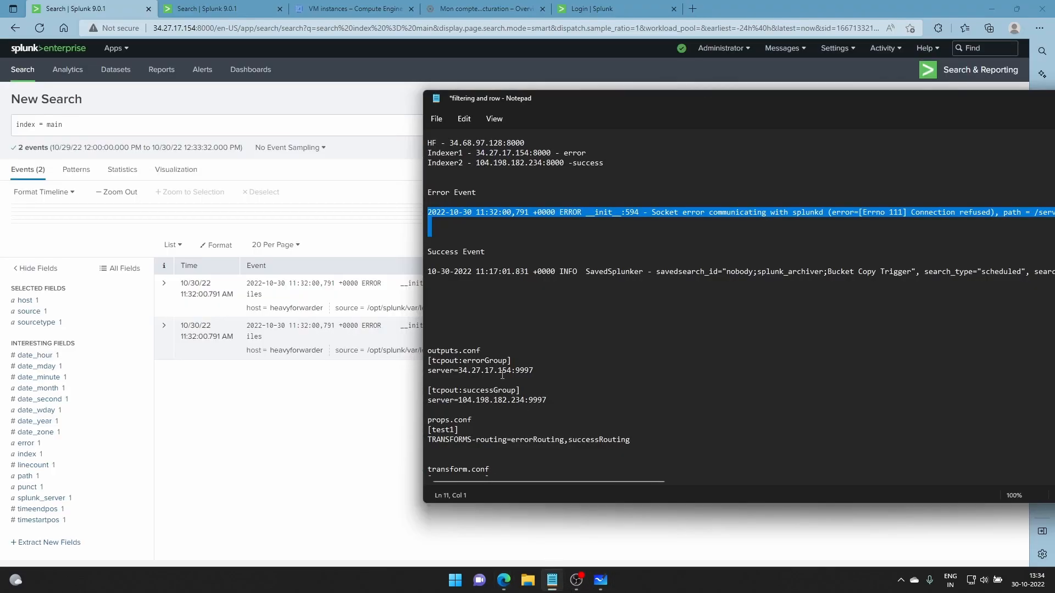
pyautogui.click(431, 271)
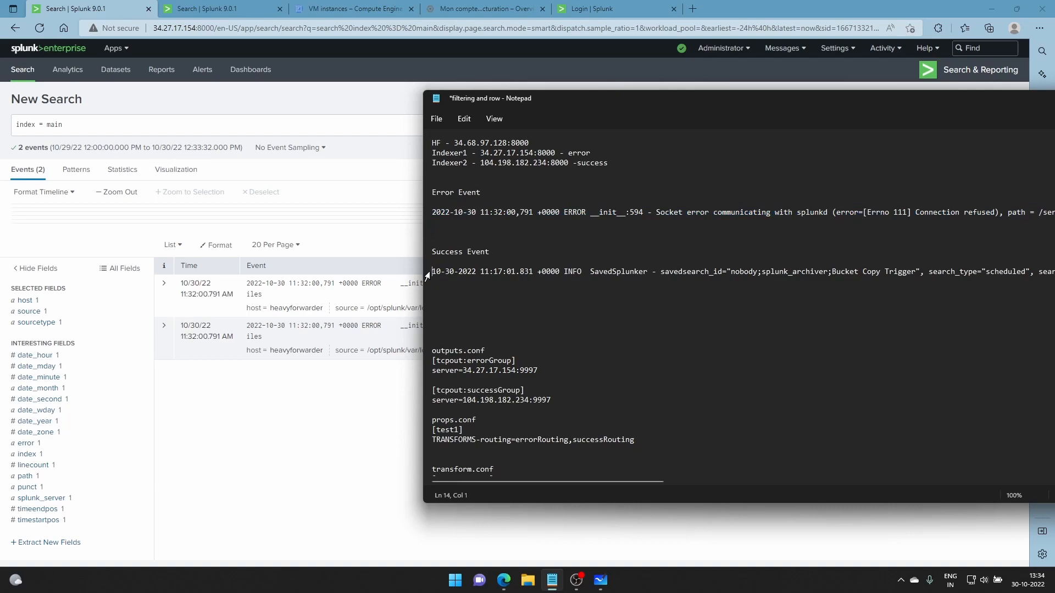
pyautogui.moveTo(433, 272); pyautogui.dragTo(445, 280)
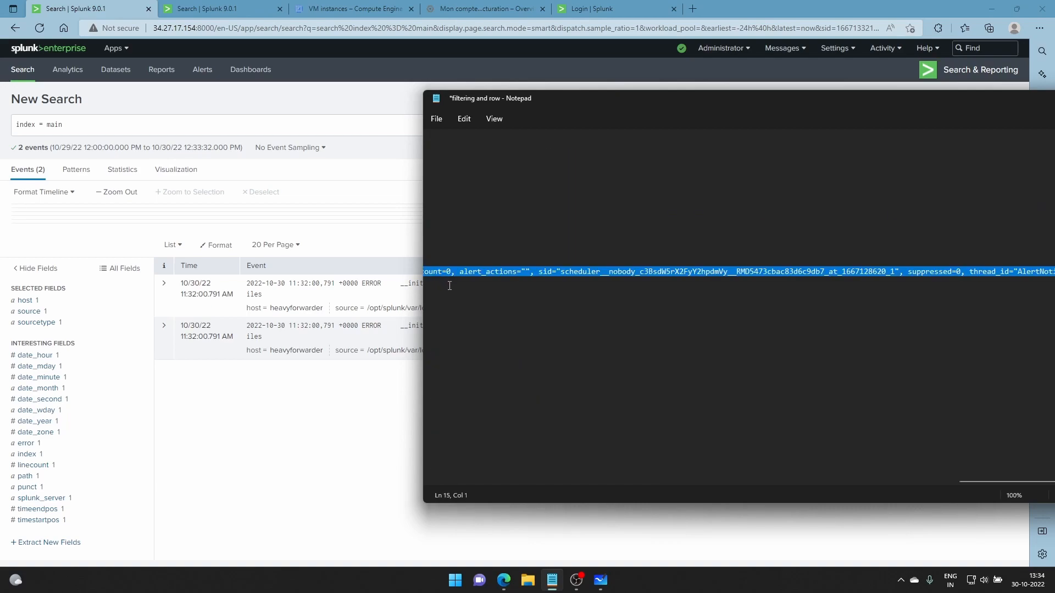
pyautogui.moveTo(450, 285); pyautogui.dragTo(450, 292)
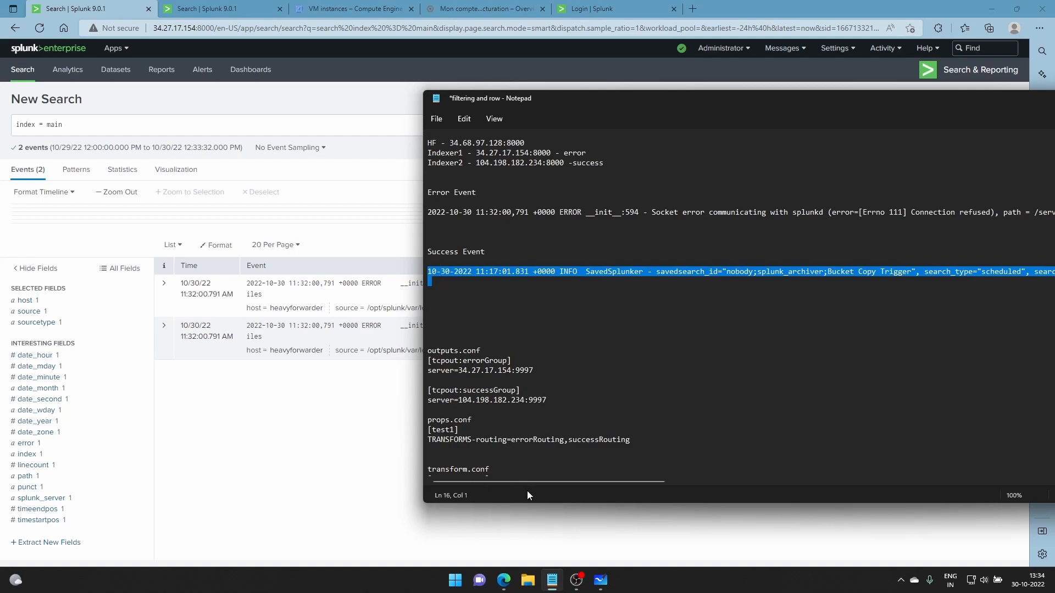
# Step: Switch to the heavyforwarder SSH session and reopen test.log in nano
pyautogui.moveTo(503, 580)
pyautogui.click(513, 561)
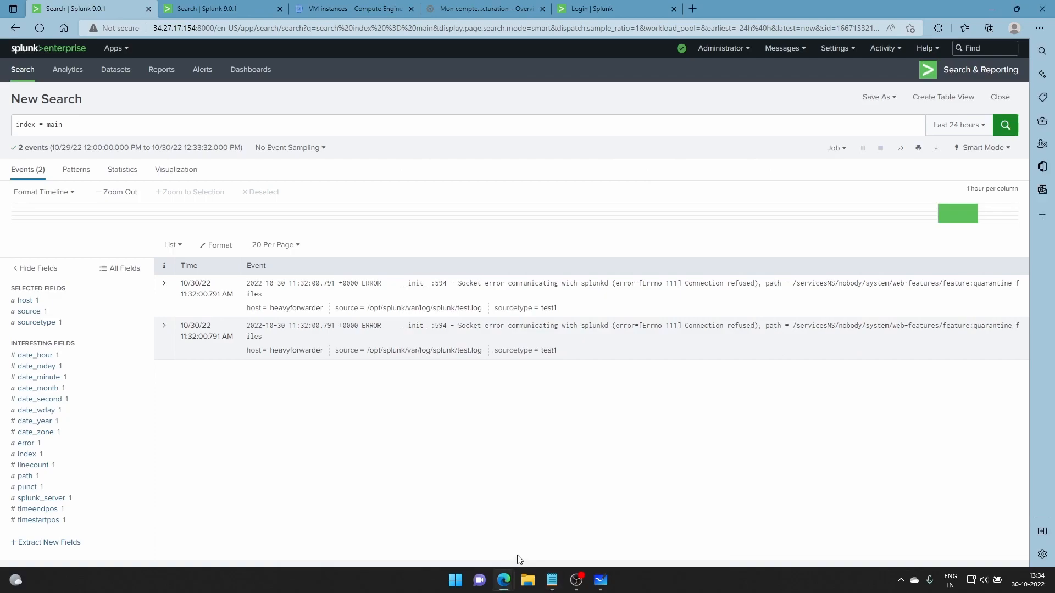
pyautogui.click(525, 542)
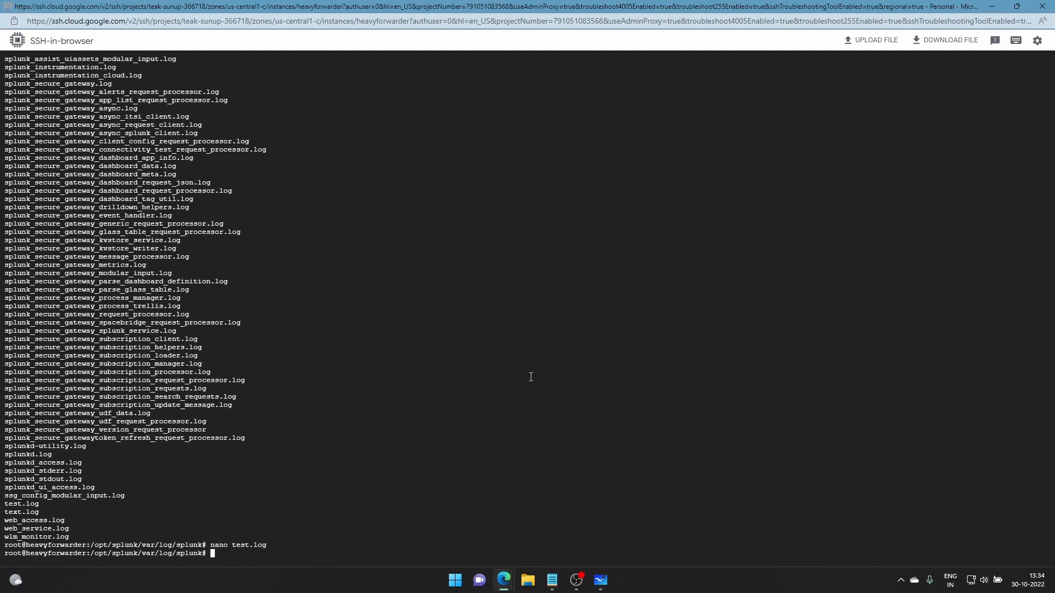
pyautogui.press('Up')
pyautogui.press('Return')
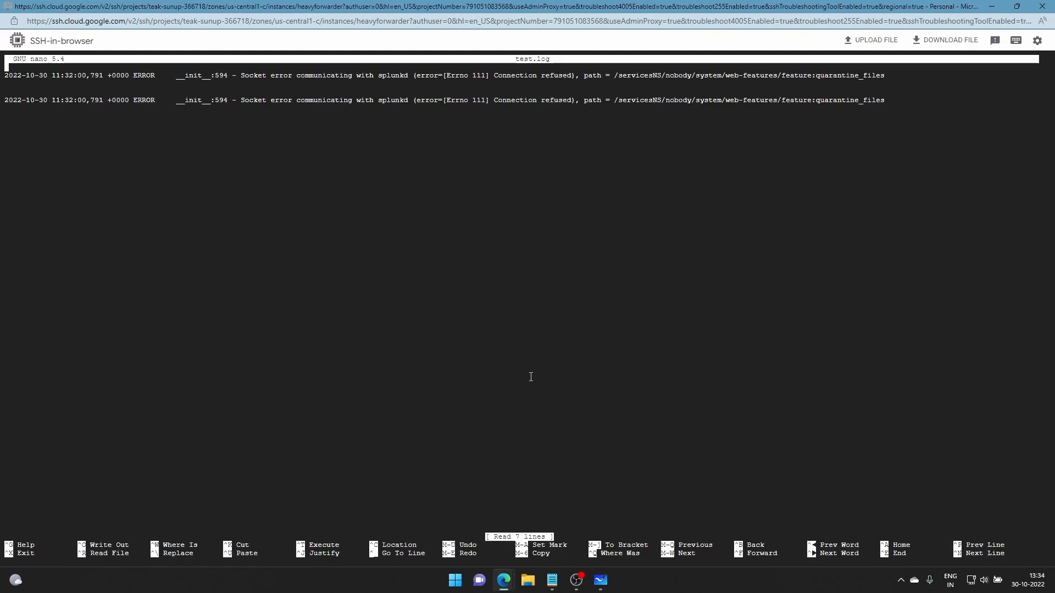
# Step: Add a new line below the existing error events in test.log and paste the copied success event three times
pyautogui.press('Down')
pyautogui.press('Down')
pyautogui.press('Down')
pyautogui.press('Down')
pyautogui.press('Down')
pyautogui.press('Down')
pyautogui.press('Return')
pyautogui.hotkey('ctrl', 'v')
pyautogui.hotkey('ctrl', 'v')
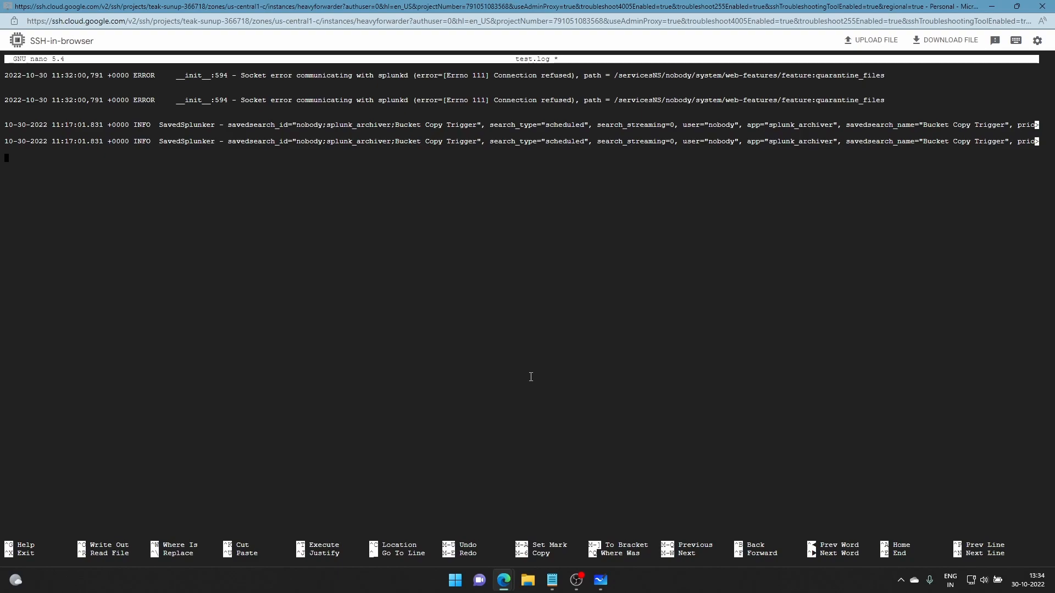
pyautogui.hotkey('ctrl', 'v')
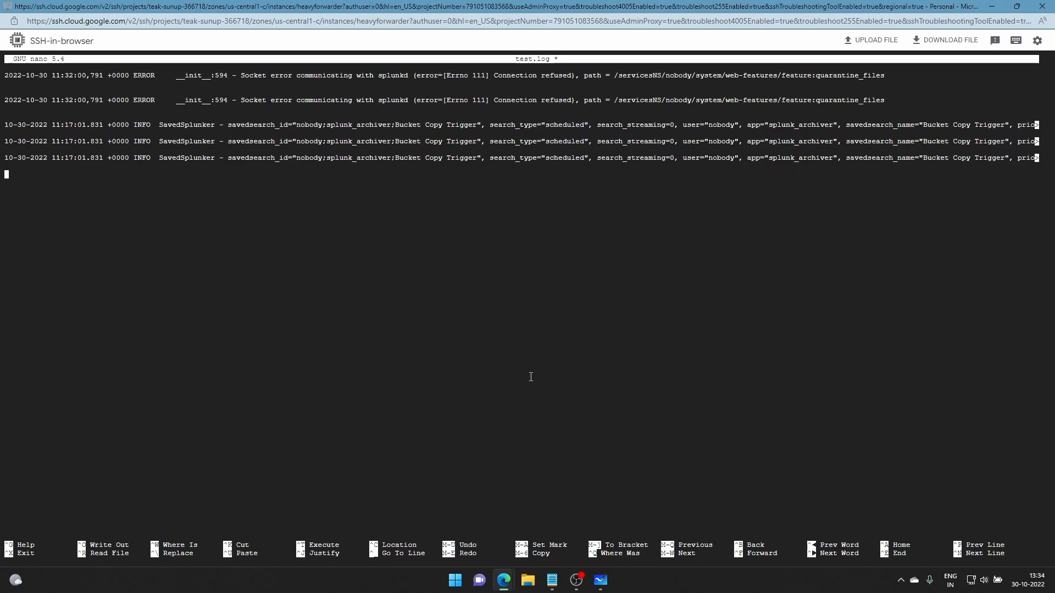
# Step: Save test.log under the same name and exit nano
pyautogui.hotkey('ctrl', 'x')
pyautogui.press('y')
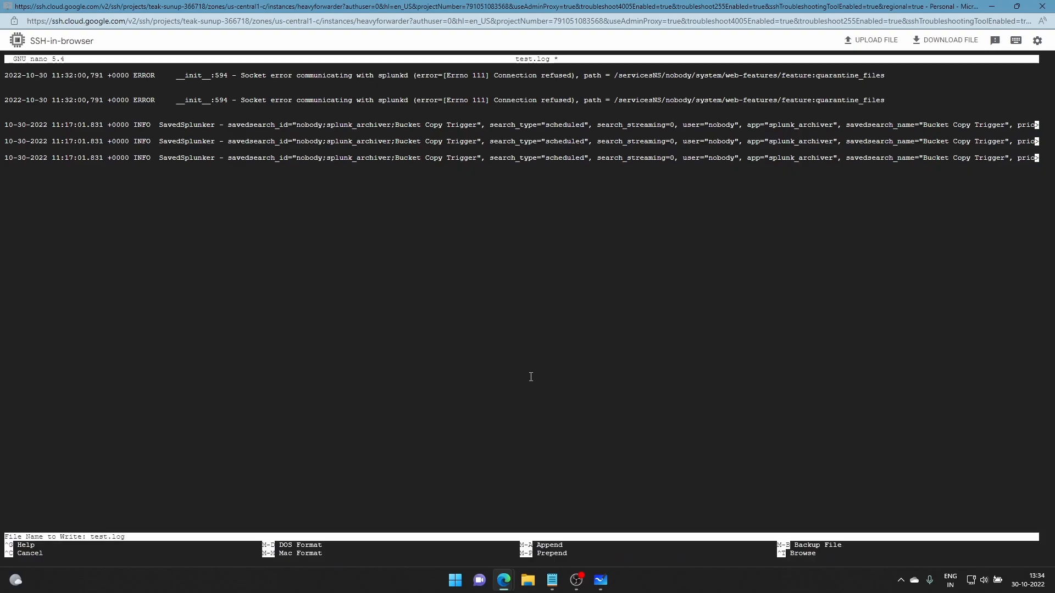
pyautogui.press('Return')
# Step: Rerun the index = main search on the 104.198.182.234 indexer, and switch to the routing diagram in Microsoft Whiteboard
pyautogui.moveTo(504, 580)
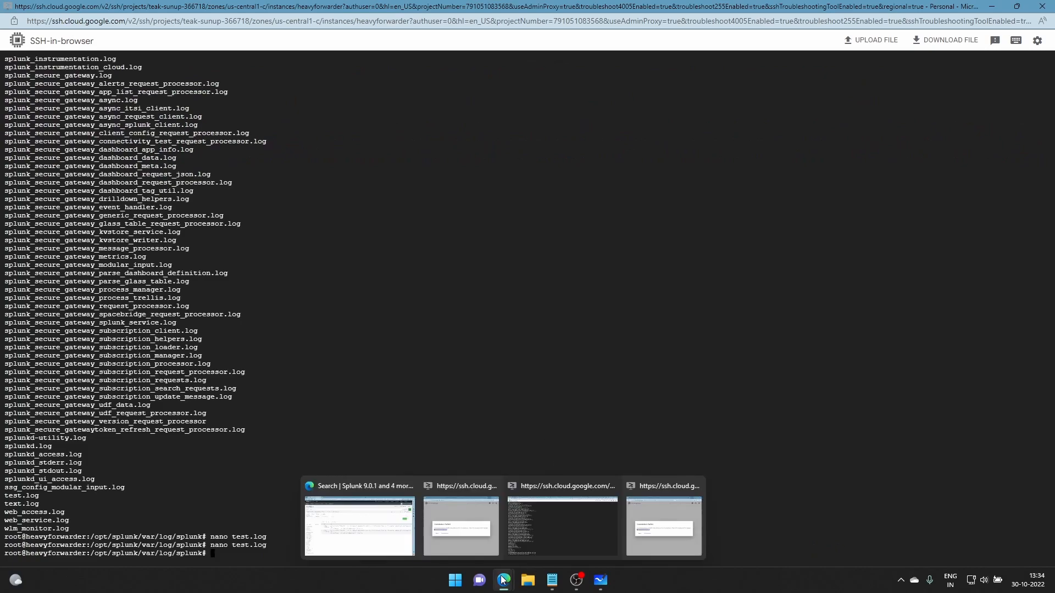
pyautogui.click(387, 517)
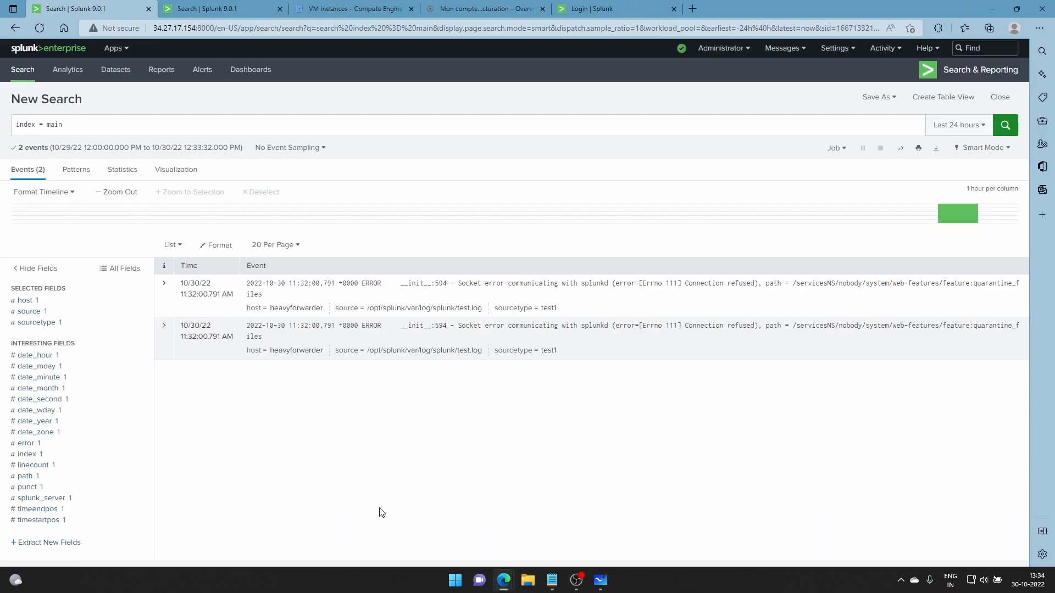
pyautogui.click(217, 8)
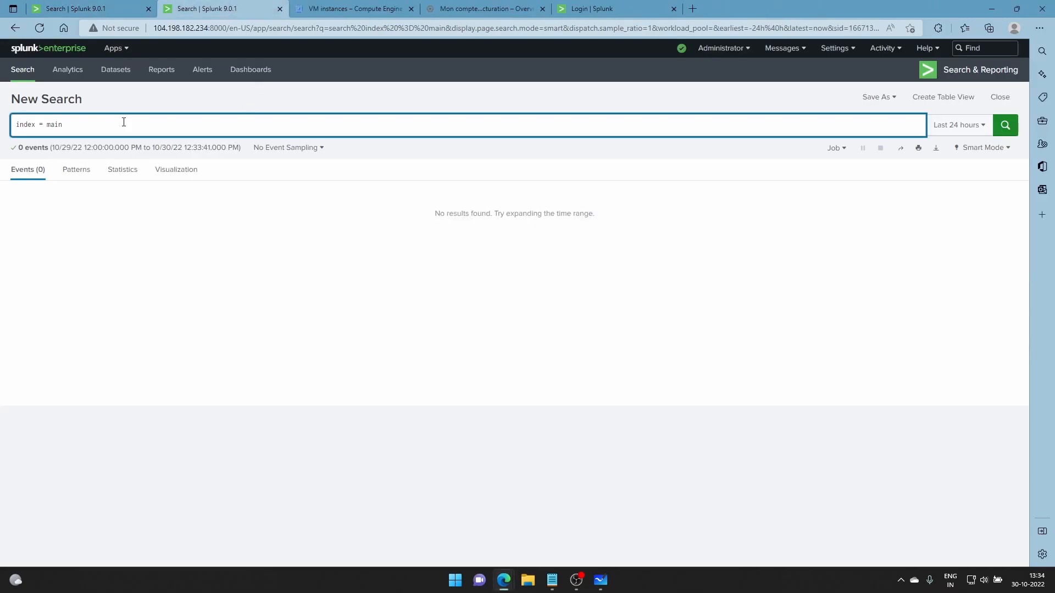
pyautogui.press('Return')
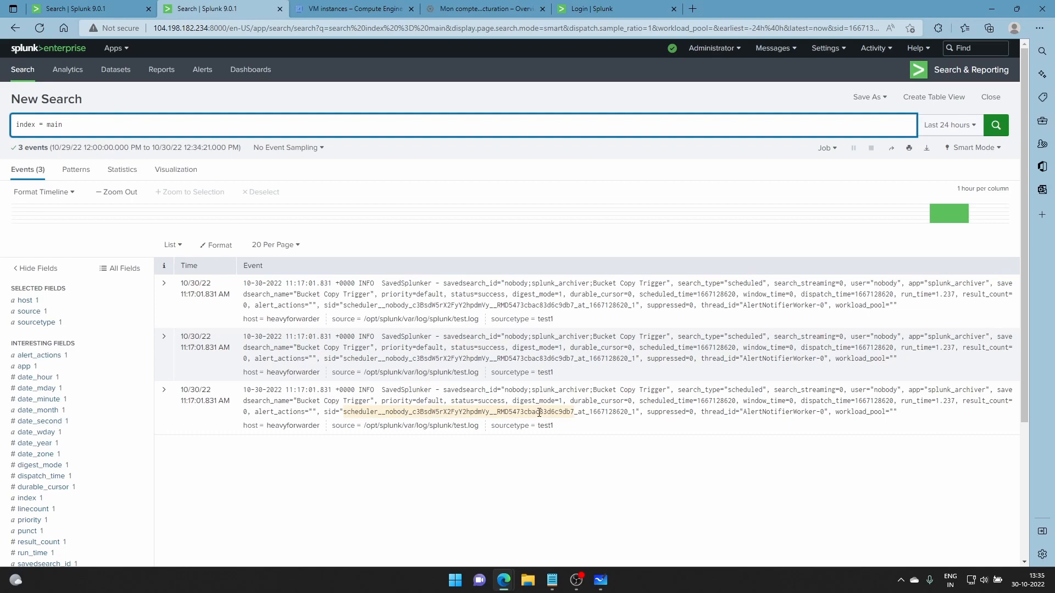
pyautogui.click(600, 579)
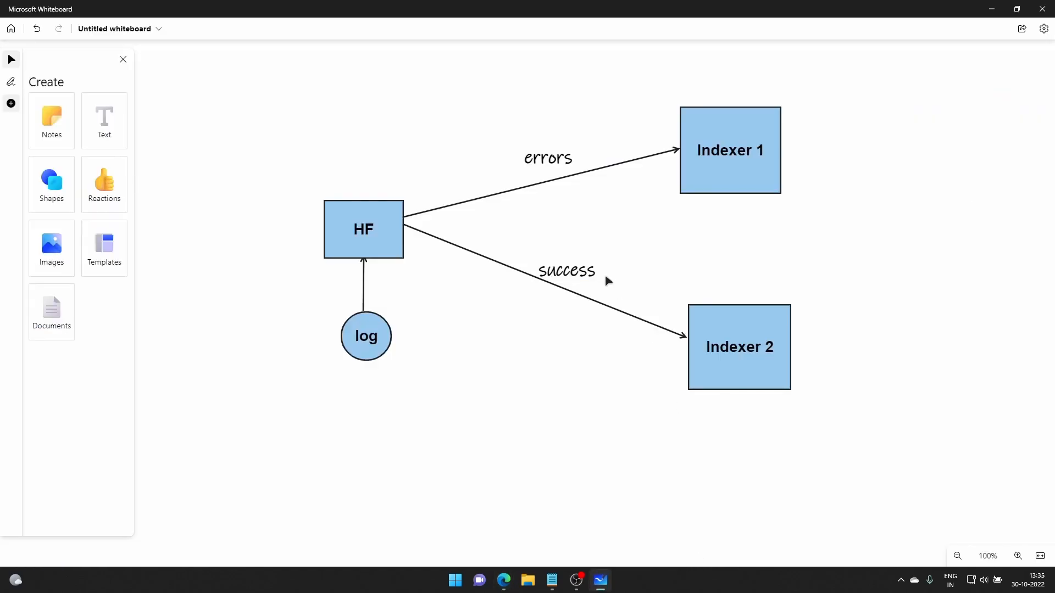